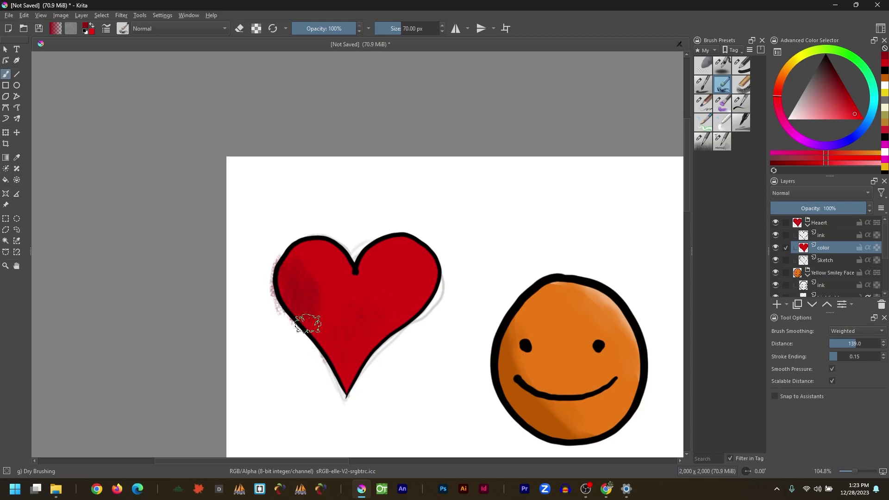
# - Undo the last dry-brush shading strokes on the red heart's color layer
pyautogui.moveTo(361, 379); pyautogui.dragTo(398, 345)
pyautogui.hotkey('ctrl', 'z')
pyautogui.hotkey('ctrl', 'z')
pyautogui.hotkey('ctrl', 'z')
# - Preserve the color layer's alpha and shade the left side of the red heart with brush strokes
pyautogui.click(257, 28)
pyautogui.moveTo(283, 269); pyautogui.dragTo(343, 375)
pyautogui.click(312, 29)
pyautogui.moveTo(315, 282); pyautogui.dragTo(337, 354)
pyautogui.click(86, 26)
pyautogui.moveTo(399, 182); pyautogui.dragTo(354, 199)
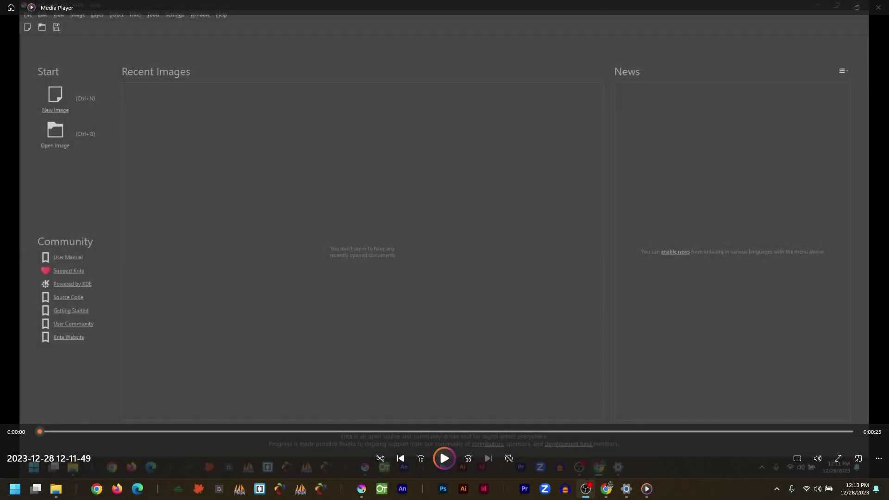
pyautogui.click(608, 487)
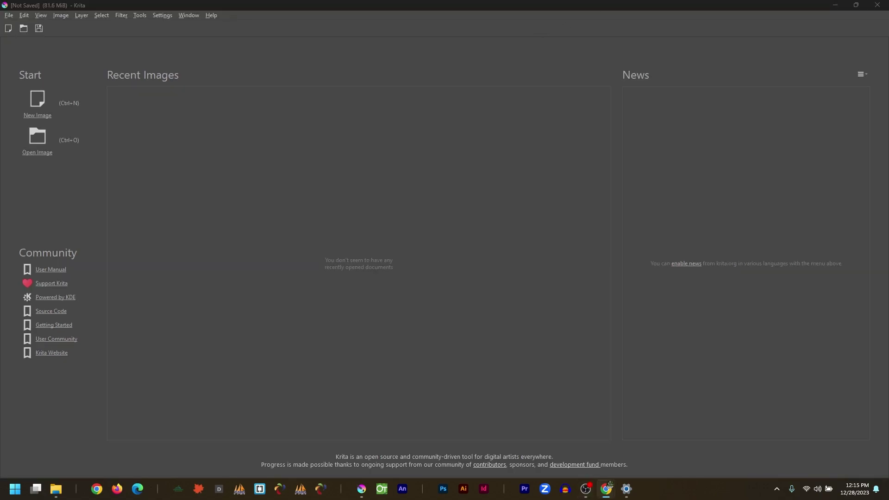
# - Start a new custom document and look through the predefined image sizes without choosing one
pyautogui.click(38, 116)
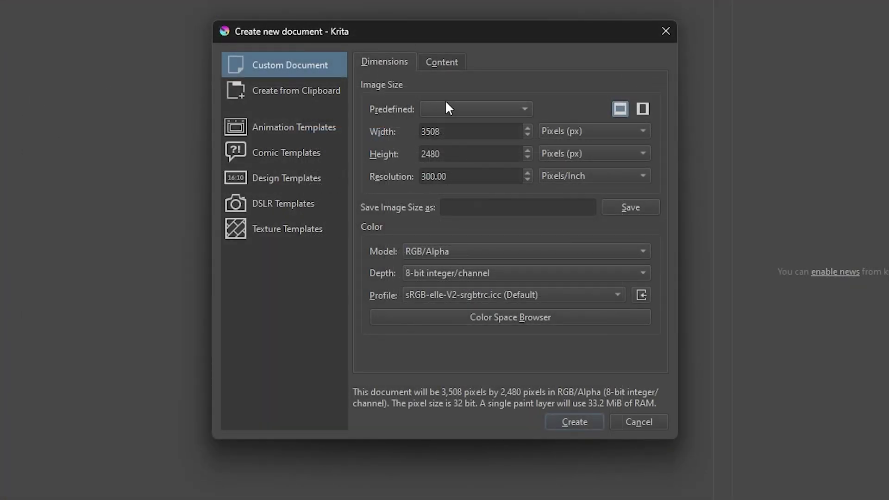
pyautogui.click(447, 106)
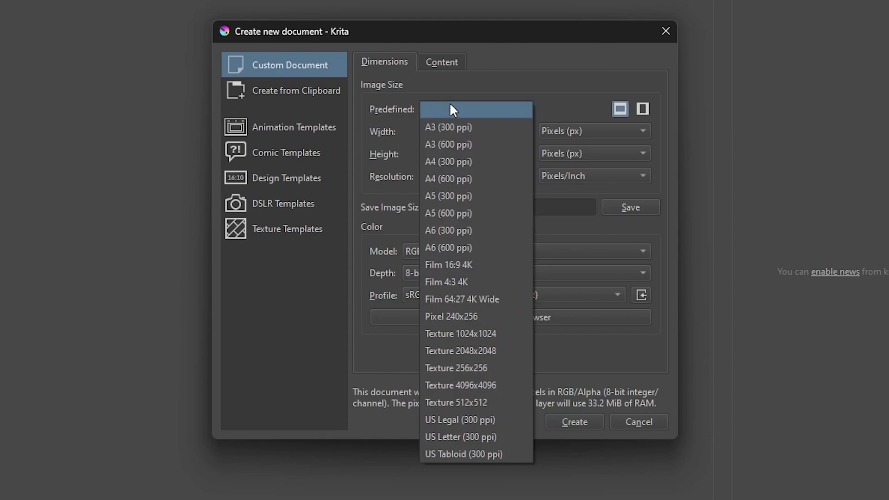
pyautogui.click(487, 116)
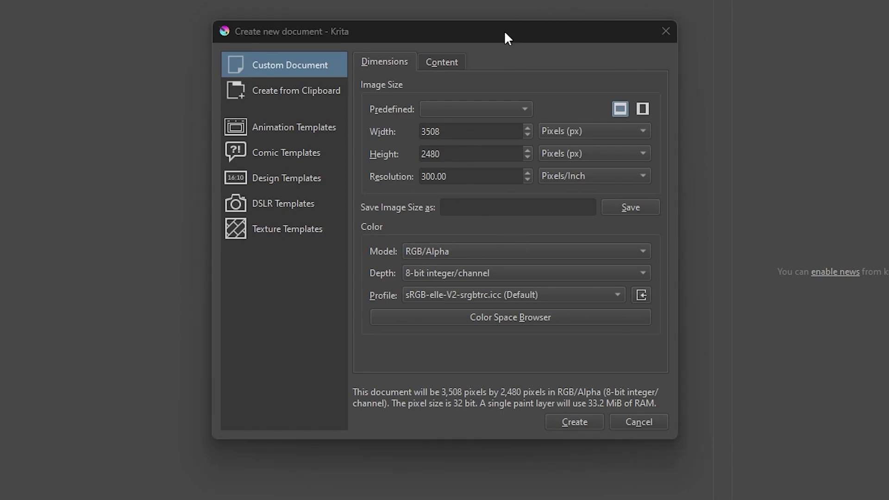
pyautogui.click(505, 32)
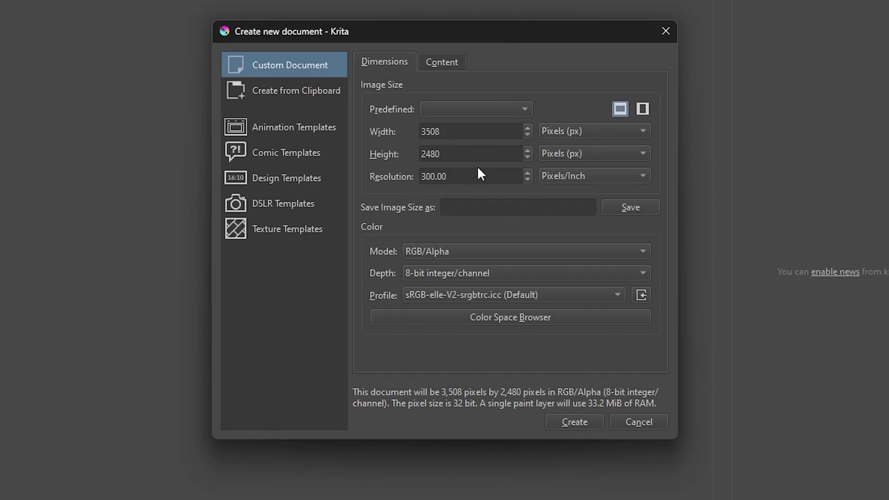
# - Set the new document's size to 2000 by 2000 pixels and its resolution to 150 pixels/inch
pyautogui.moveTo(472, 177); pyautogui.dragTo(423, 180)
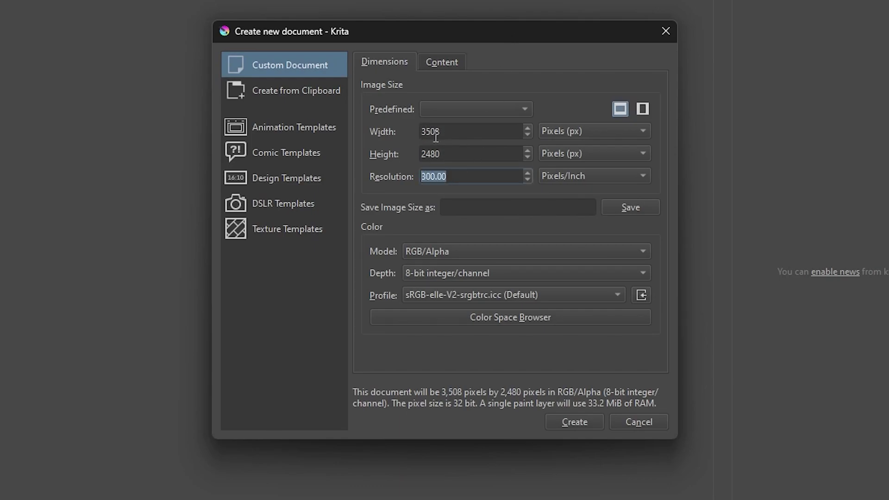
pyautogui.moveTo(447, 133); pyautogui.dragTo(413, 133)
pyautogui.write('2')
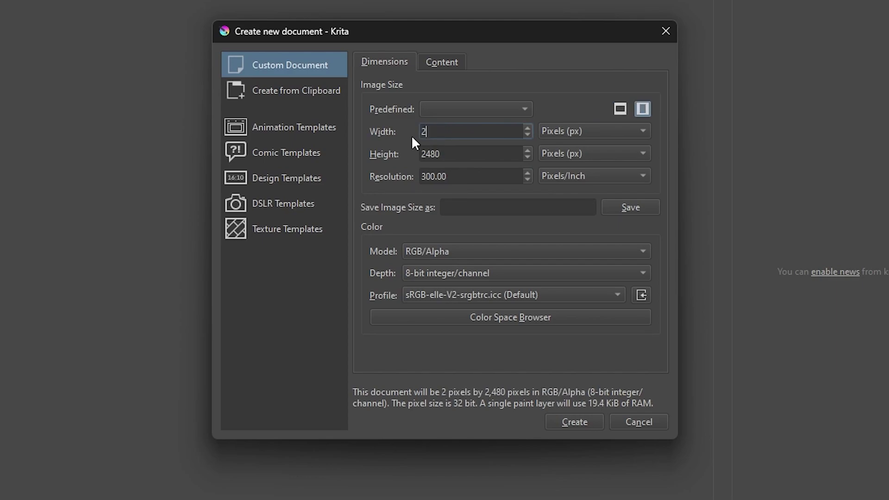
pyautogui.write('0000')
pyautogui.moveTo(461, 160); pyautogui.dragTo(404, 156)
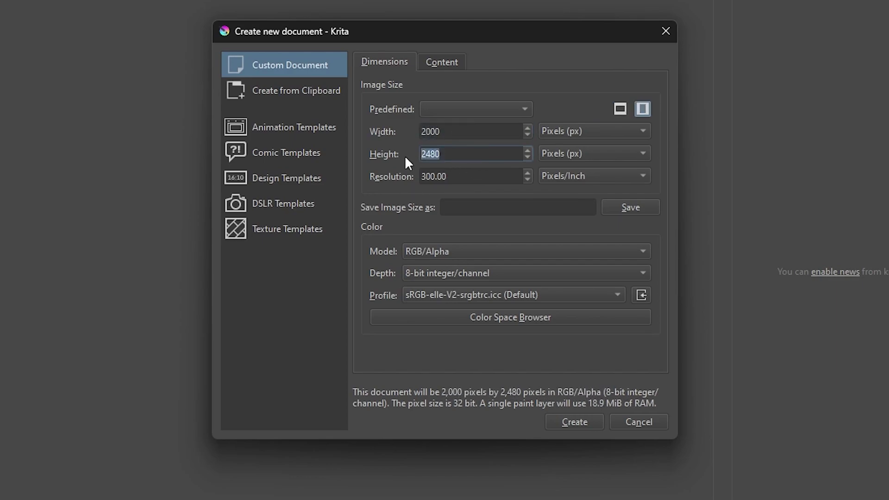
pyautogui.write('2000')
pyautogui.moveTo(460, 175); pyautogui.dragTo(409, 174)
pyautogui.write('150')
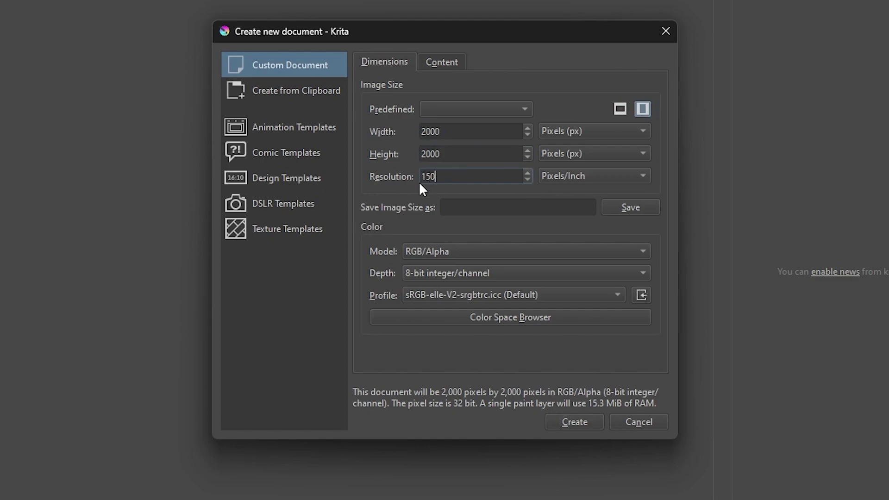
# - Try resolutions of 300 and 72 pixels/inch for the new document, and set it back to 150
pyautogui.moveTo(445, 179); pyautogui.dragTo(404, 176)
pyautogui.write('300')
pyautogui.moveTo(442, 178); pyautogui.dragTo(403, 184)
pyautogui.write('72')
pyautogui.moveTo(443, 175); pyautogui.dragTo(412, 177)
pyautogui.write('150')
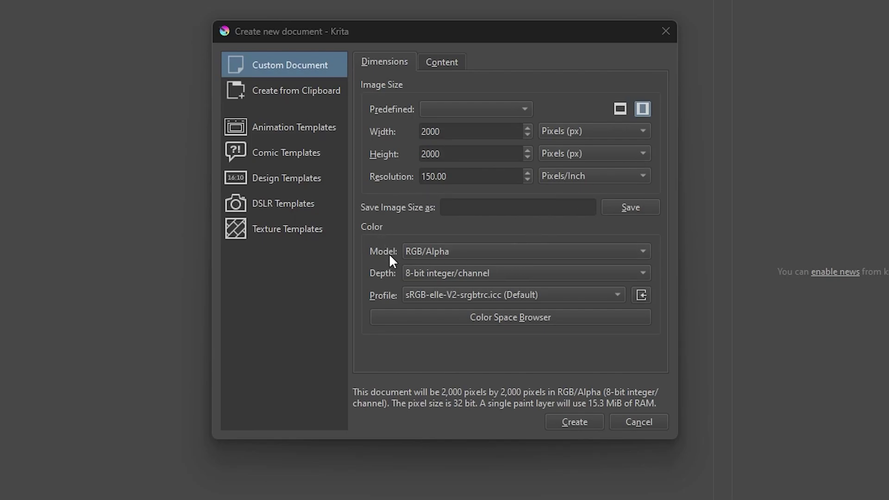
# - Review the available color models for the new document, keeping RGB/Alpha
pyautogui.click(414, 252)
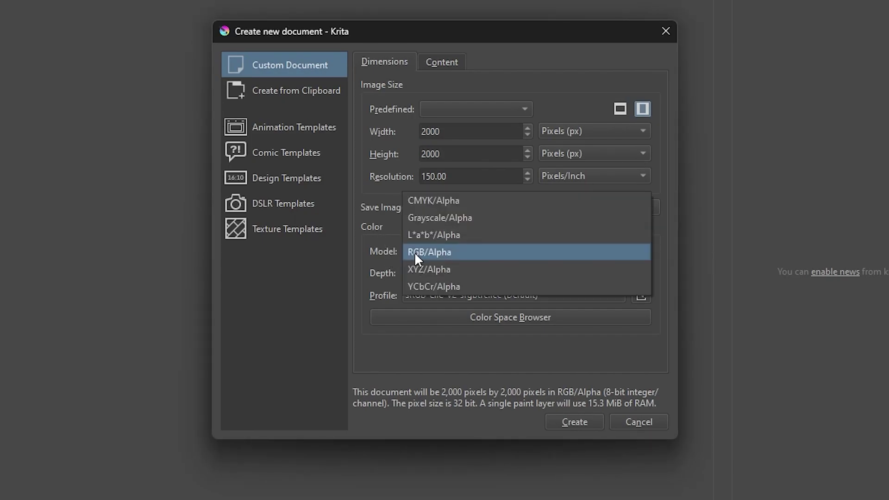
pyautogui.click(377, 195)
pyautogui.moveTo(449, 176); pyautogui.dragTo(406, 178)
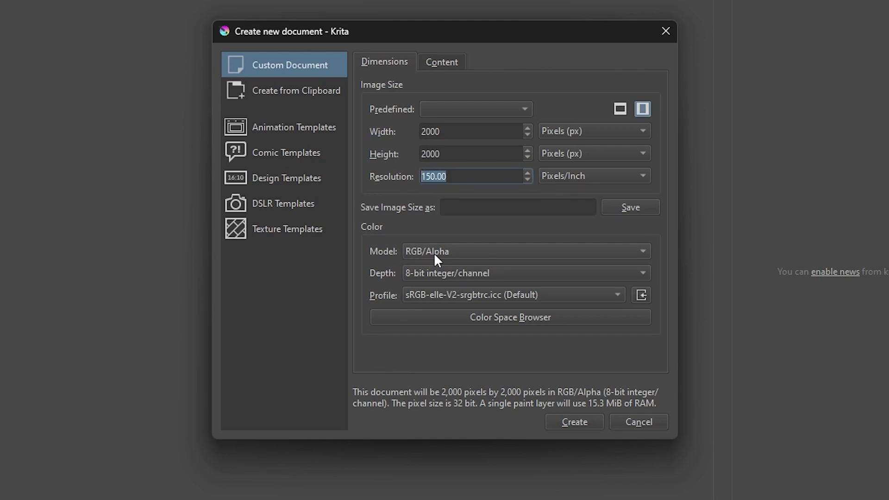
# - Name the new document Week 01 and create it
pyautogui.click(442, 62)
pyautogui.moveTo(496, 87); pyautogui.dragTo(418, 88)
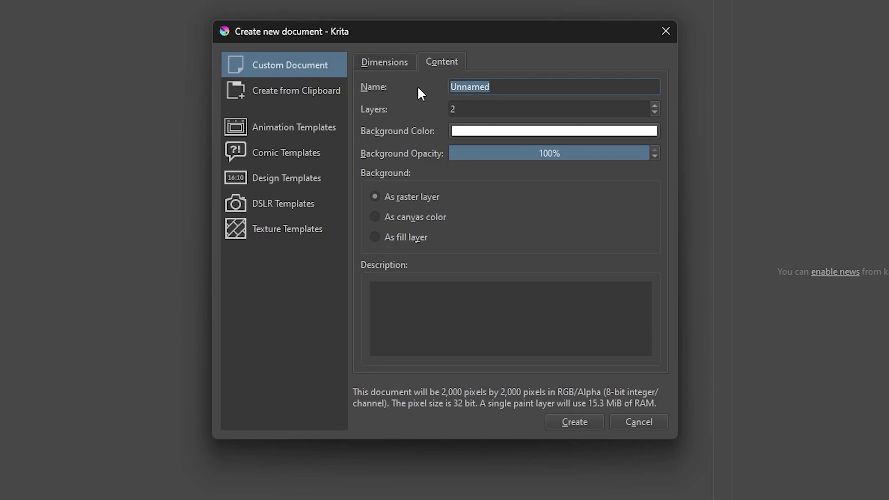
pyautogui.write('Week 01')
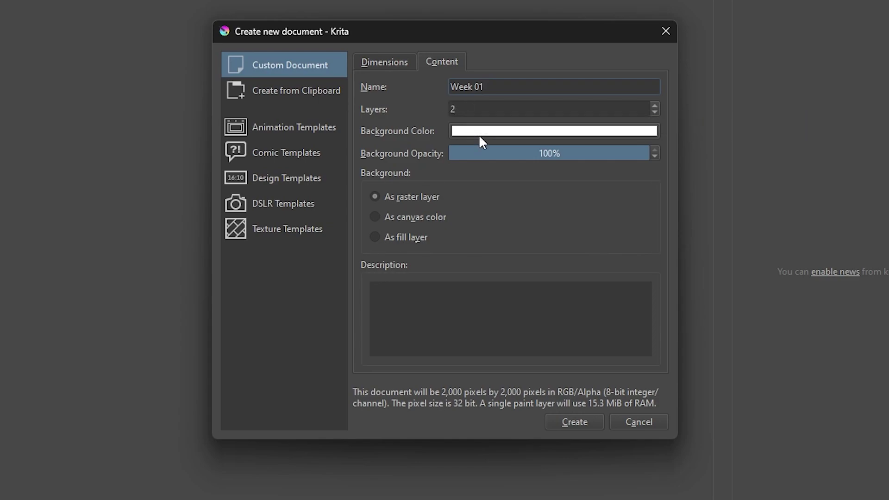
pyautogui.click(573, 419)
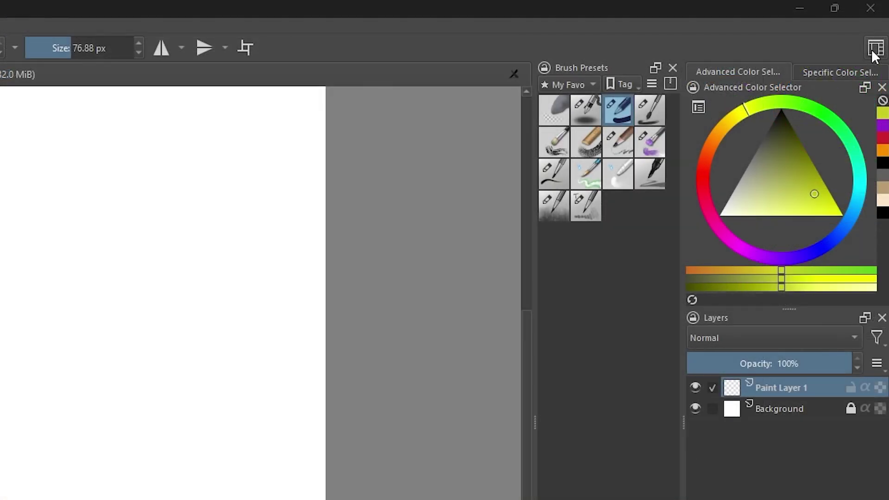
# - Try the Default workspace, switch back to the Big_Paint workspace, and close the workspace list
pyautogui.click(875, 50)
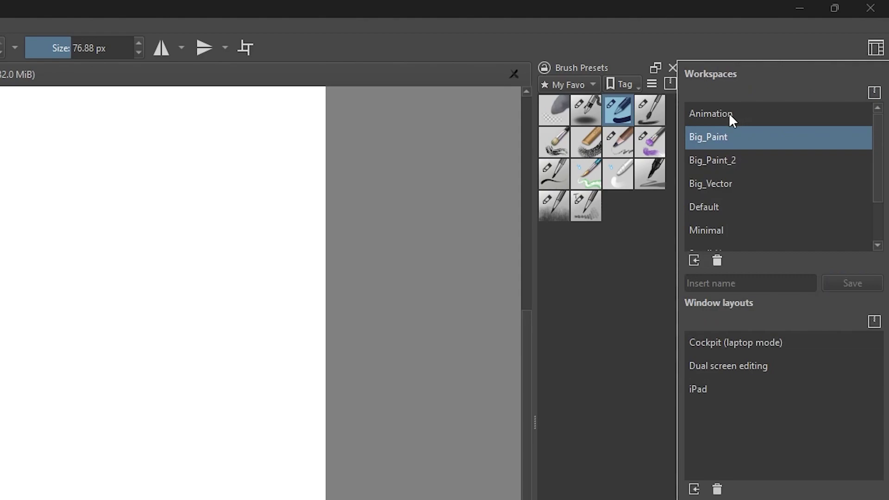
pyautogui.click(715, 214)
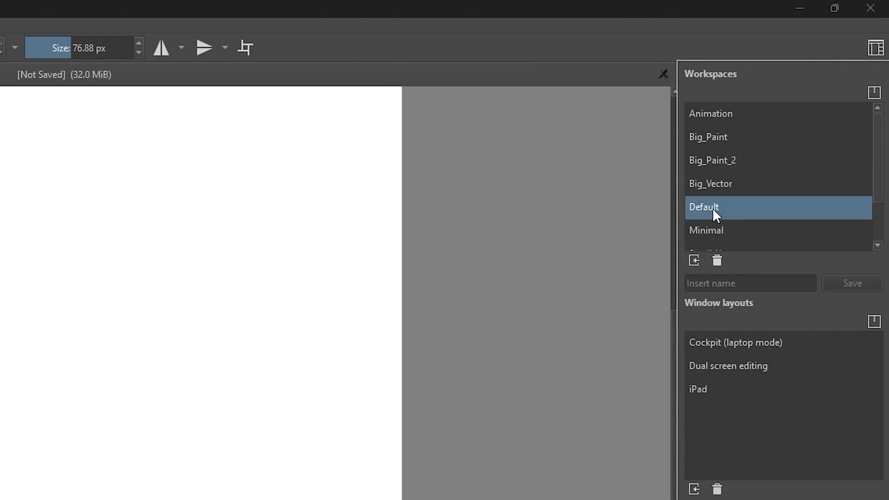
pyautogui.click(729, 136)
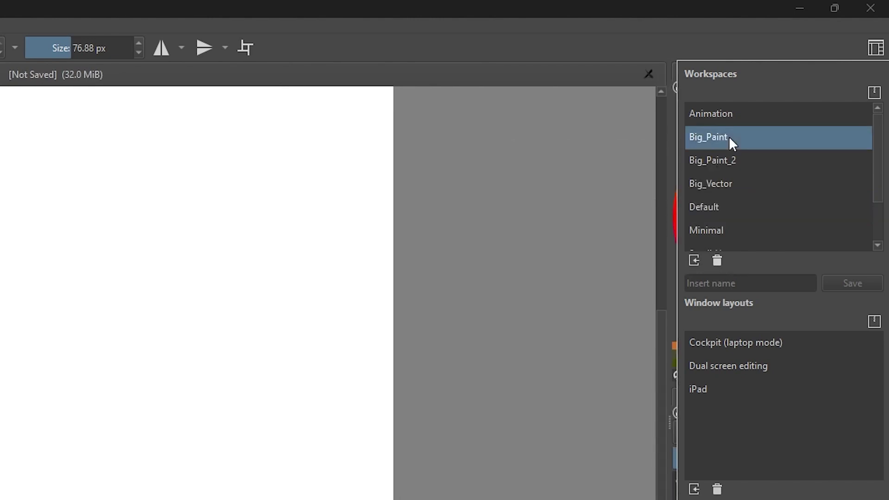
pyautogui.click(875, 48)
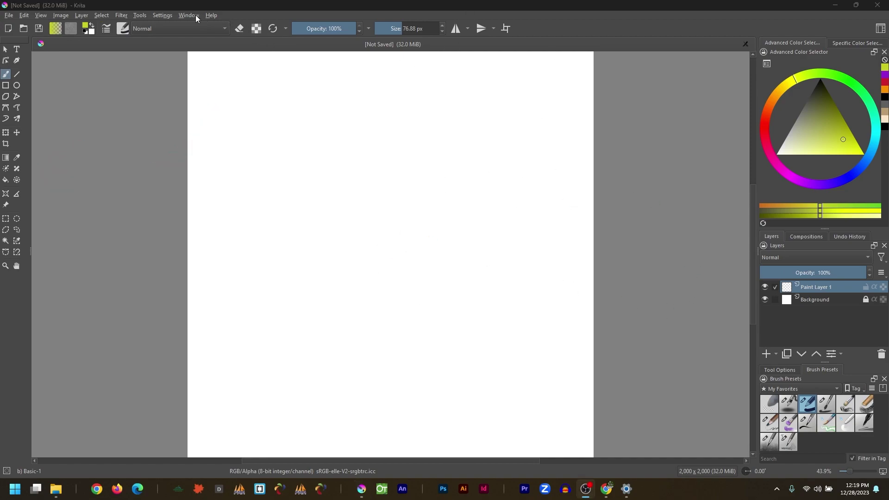
# - Look through the list of available dockers and show the Touch Docker
pyautogui.click(165, 18)
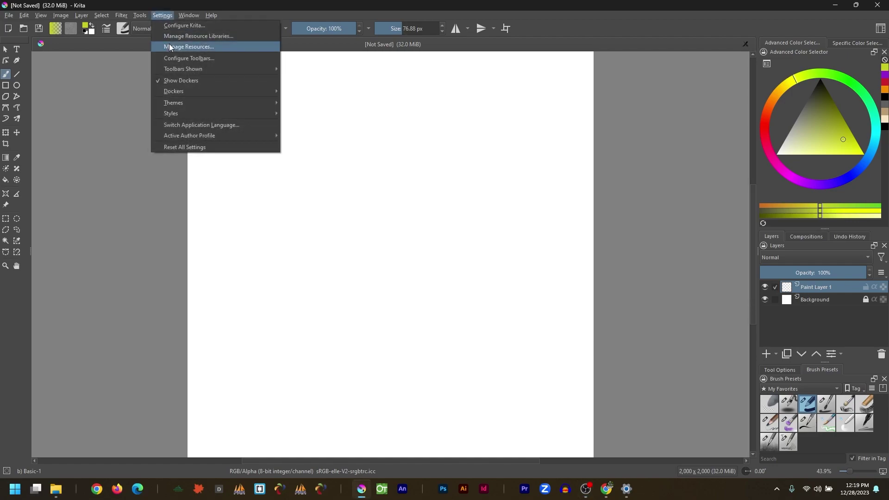
pyautogui.moveTo(178, 91)
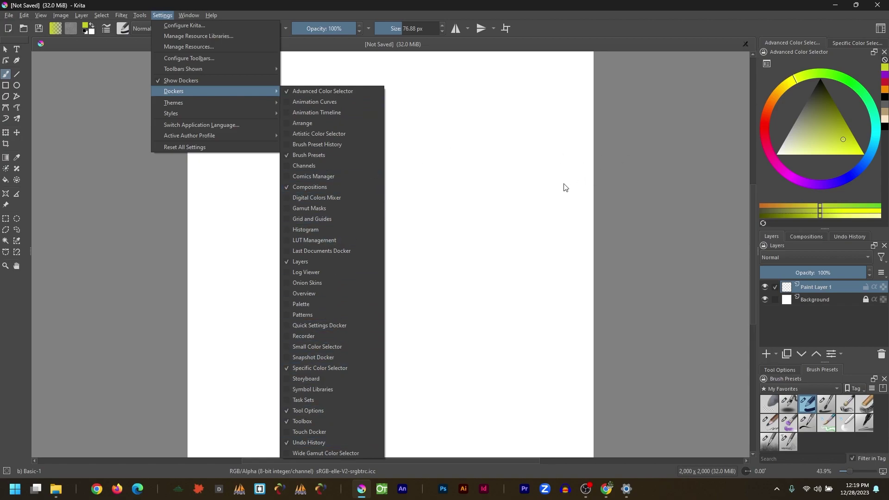
pyautogui.click(189, 16)
pyautogui.moveTo(169, 17)
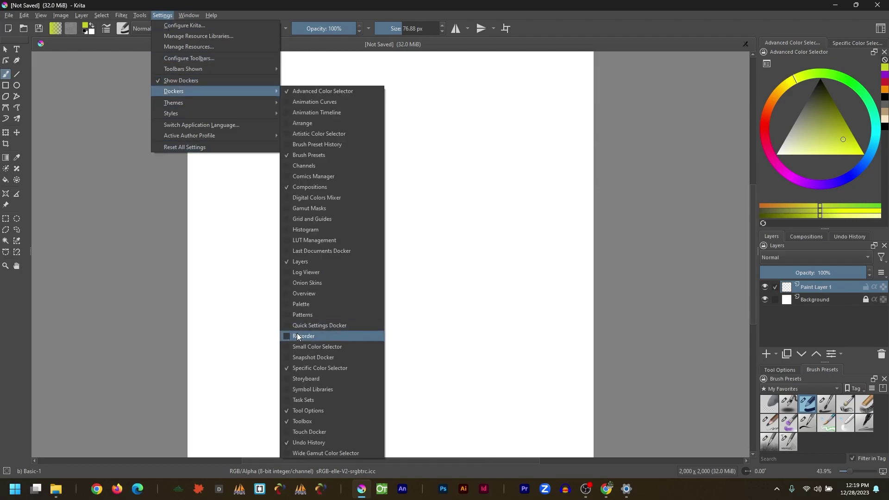
pyautogui.click(305, 432)
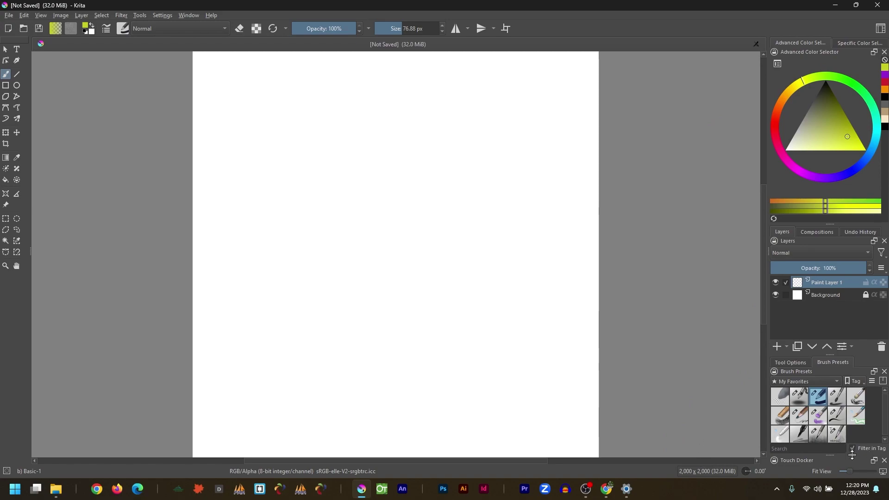
# - Detach the Touch Docker, move it over the upper-left part of the canvas area, and close it
pyautogui.moveTo(797, 459); pyautogui.dragTo(521, 174)
pyautogui.click(591, 171)
pyautogui.moveTo(823, 460); pyautogui.dragTo(639, 408)
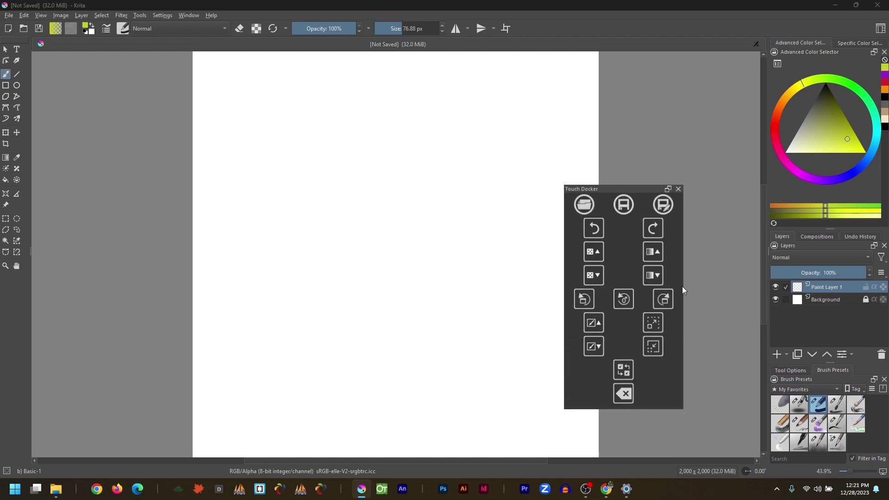
pyautogui.moveTo(647, 190); pyautogui.dragTo(188, 81)
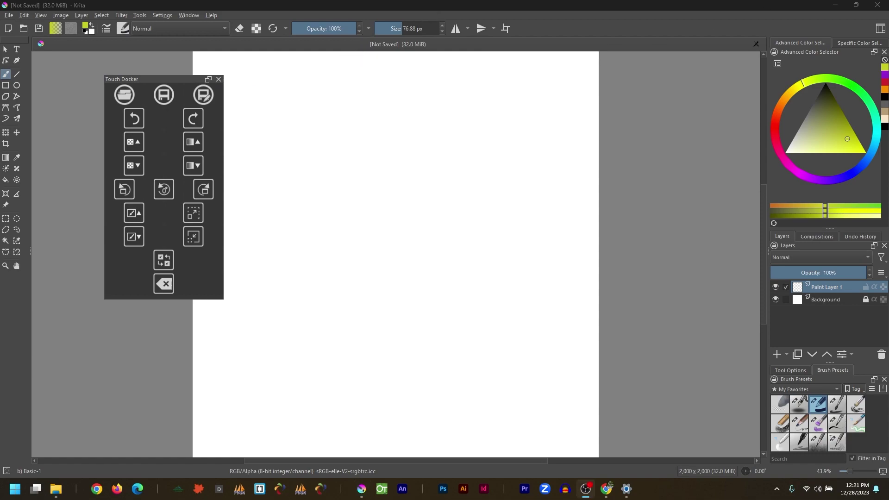
pyautogui.click(219, 79)
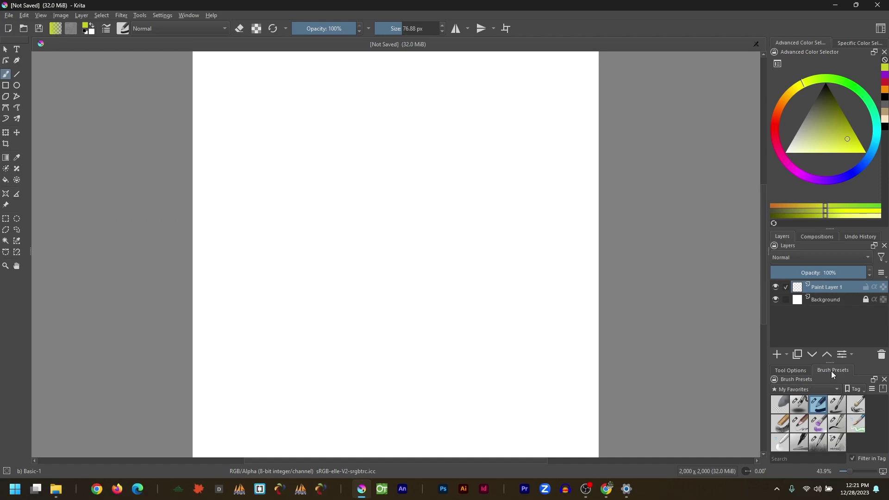
# - Detach the Brush Presets docker from its tab group and float it over the canvas
pyautogui.moveTo(823, 371); pyautogui.dragTo(649, 250)
pyautogui.moveTo(817, 374)
pyautogui.mouseDown()
pyautogui.moveTo(804, 375)
pyautogui.moveTo(580, 187)
pyautogui.moveTo(530, 104)
pyautogui.mouseUp()
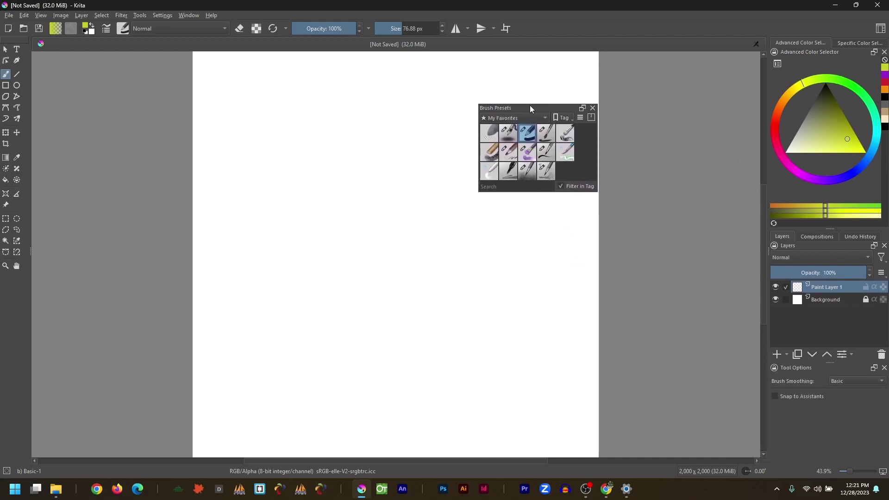
# - Detach the Specific Color Selector docker from the color docker group and close it
pyautogui.click(848, 42)
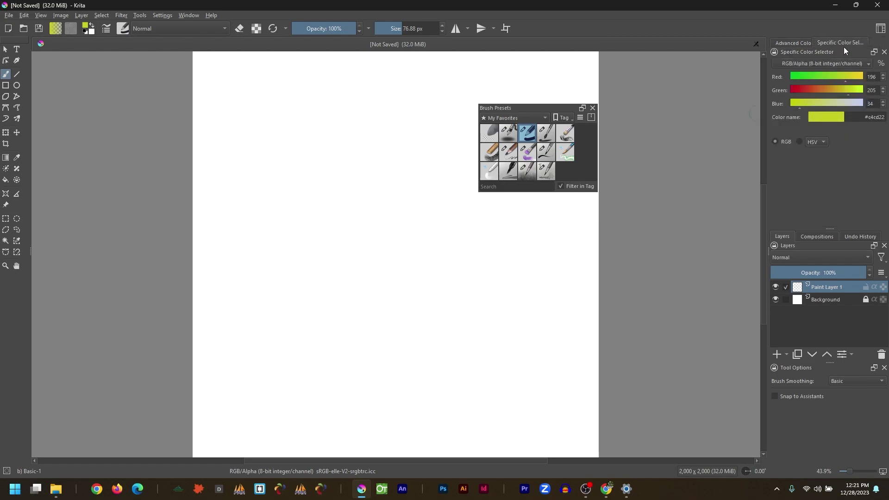
pyautogui.moveTo(846, 52); pyautogui.dragTo(592, 238)
pyautogui.click(630, 238)
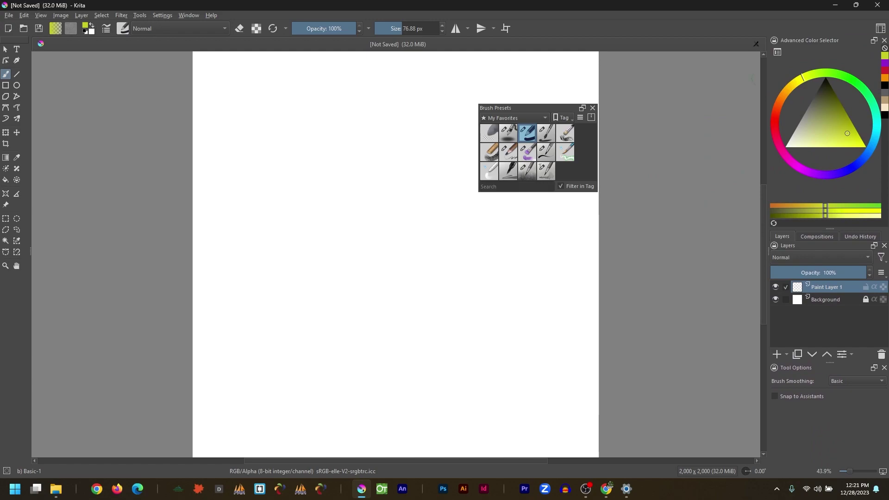
# - Detach the Compositions and Undo History dockers from the Layers group and close both
pyautogui.click(815, 237)
pyautogui.moveTo(813, 236); pyautogui.dragTo(626, 250)
pyautogui.moveTo(826, 246); pyautogui.dragTo(631, 255)
pyautogui.click(687, 255)
pyautogui.click(808, 238)
pyautogui.moveTo(820, 245); pyautogui.dragTo(581, 250)
pyautogui.click(643, 250)
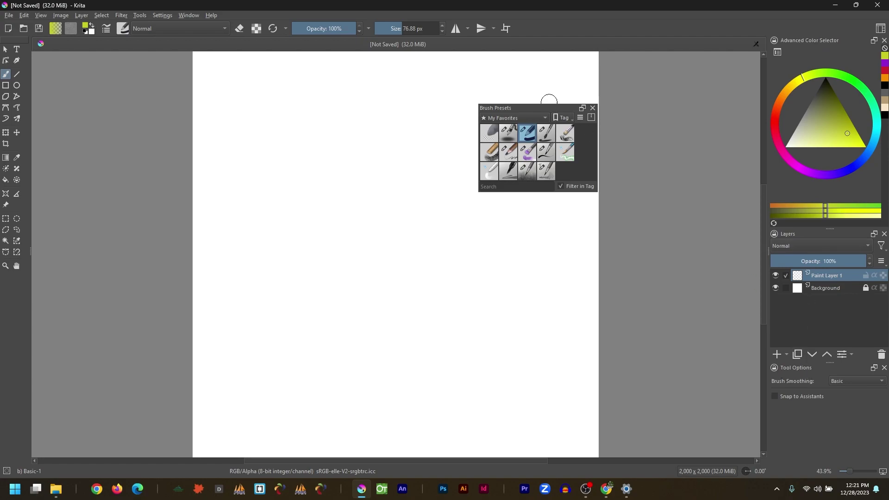
# - Dock Brush Presets in its own column between the canvas and the Advanced Color Selector
pyautogui.moveTo(531, 108); pyautogui.dragTo(778, 106)
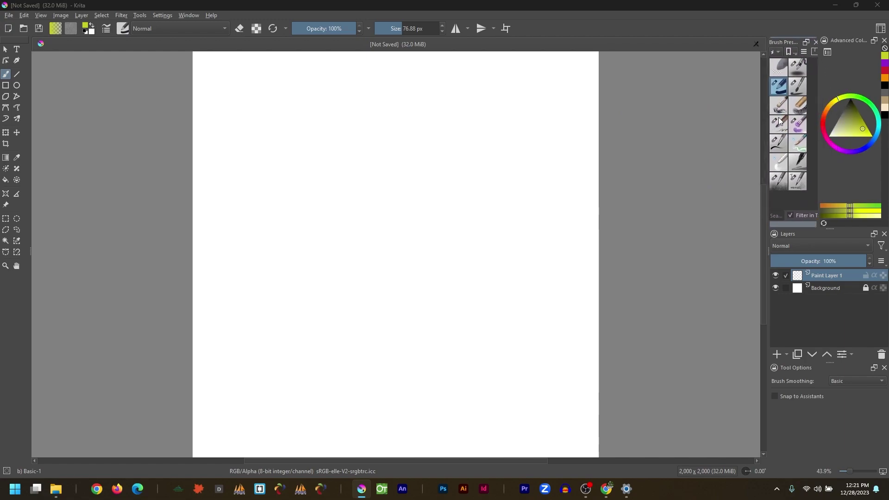
pyautogui.moveTo(812, 230); pyautogui.dragTo(845, 271)
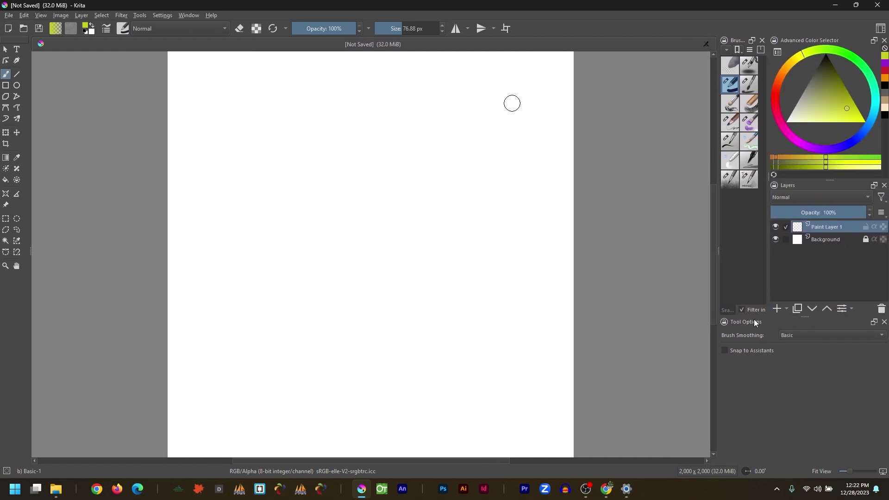
# - Dock Tool Options directly below the Layers docker and widen the docker area
pyautogui.moveTo(766, 321); pyautogui.dragTo(821, 437)
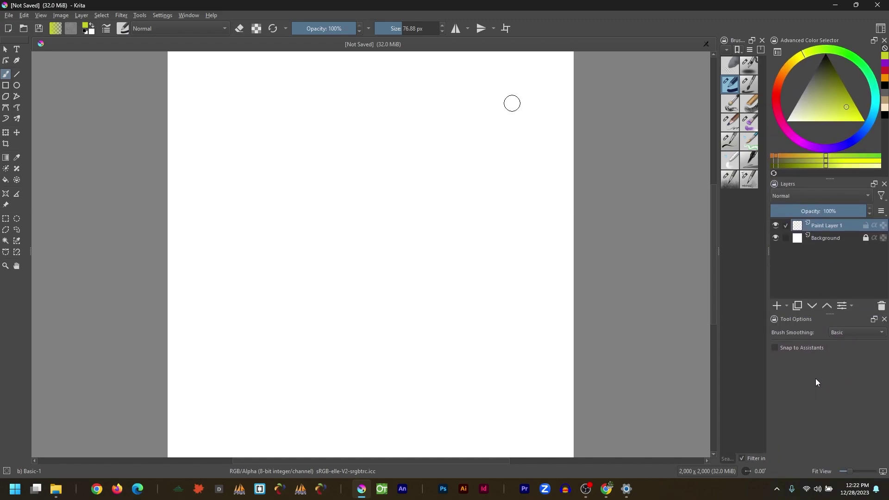
pyautogui.moveTo(720, 248); pyautogui.dragTo(641, 247)
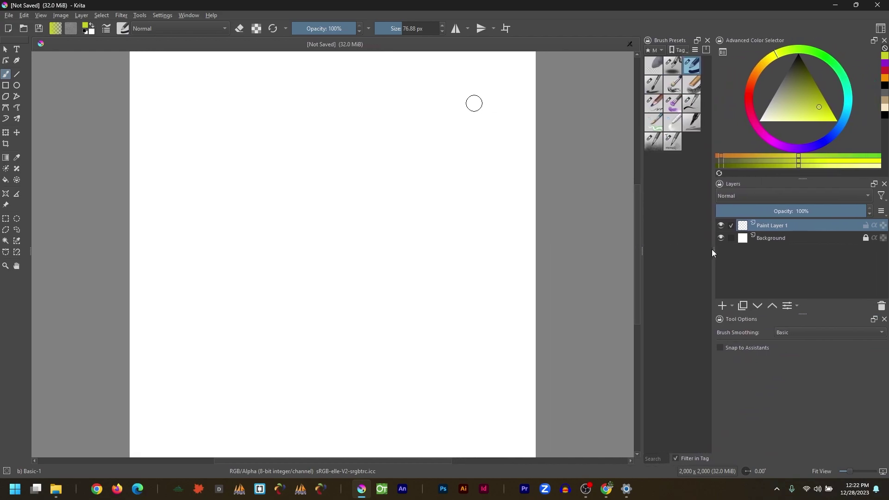
# - Narrow the color and Brush Presets docker columns and save the layout as a workspace named with the artist's first name
pyautogui.moveTo(712, 249); pyautogui.dragTo(817, 259)
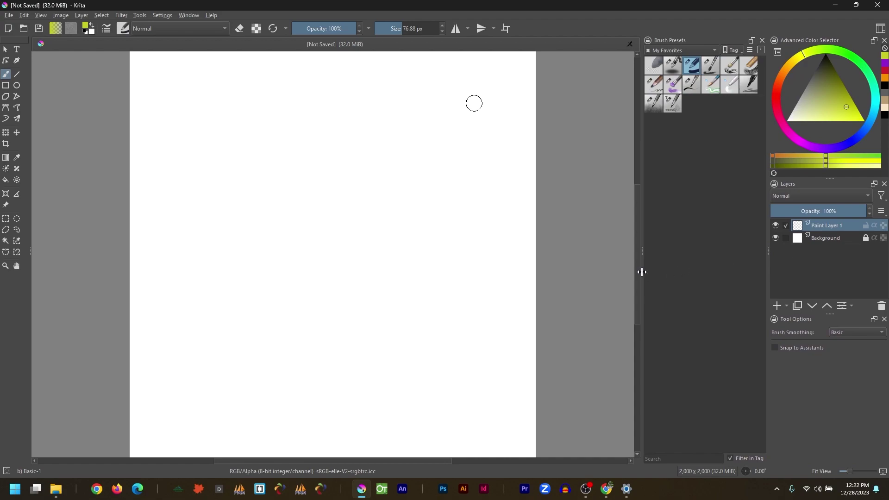
pyautogui.moveTo(642, 254); pyautogui.dragTo(691, 258)
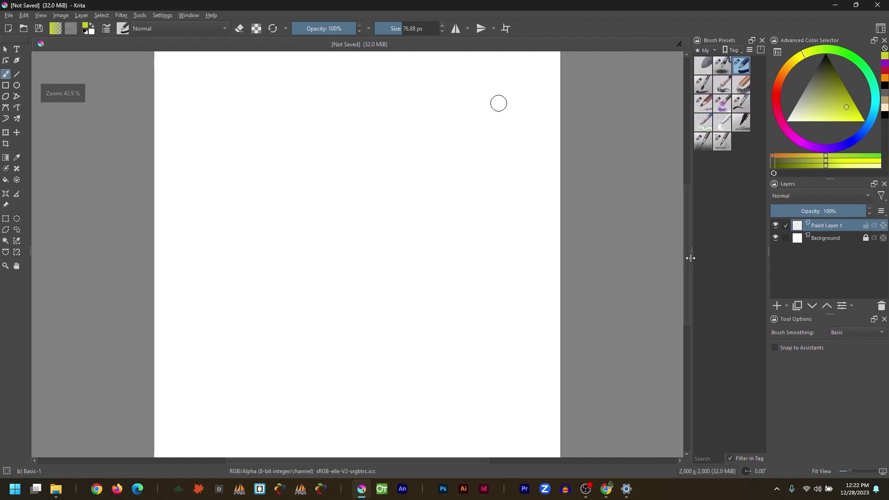
pyautogui.click(881, 31)
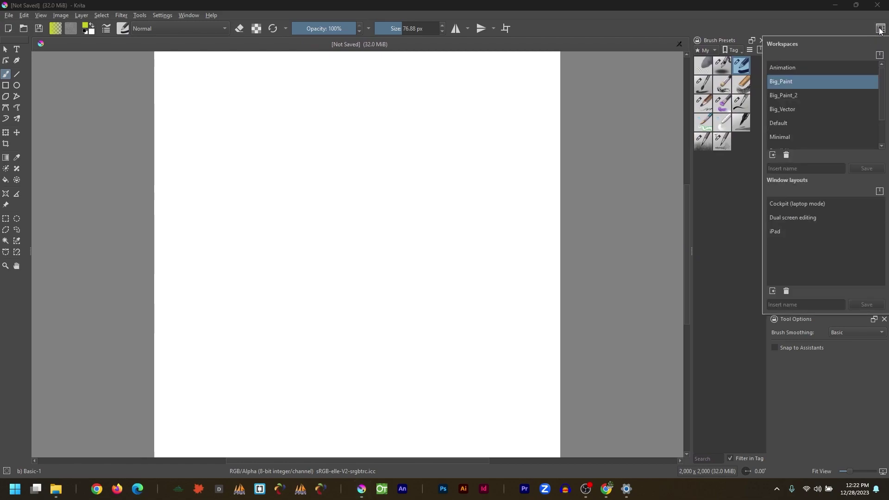
pyautogui.click(805, 168)
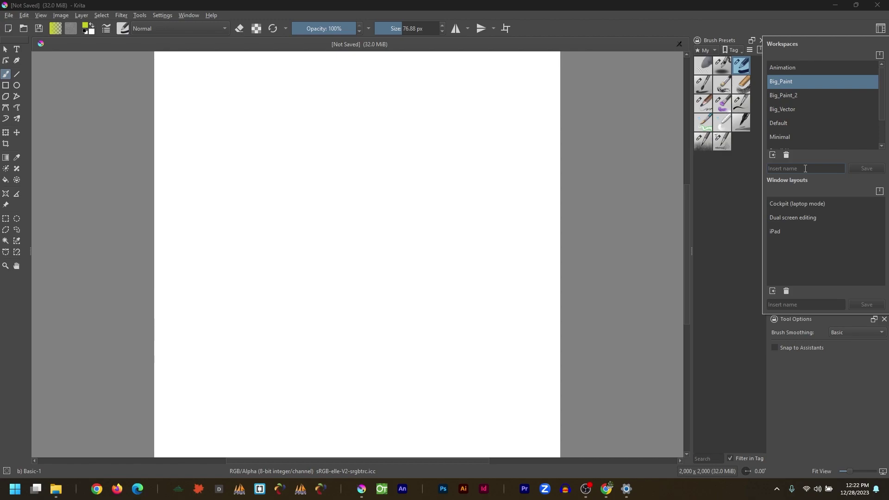
pyautogui.write('Darren')
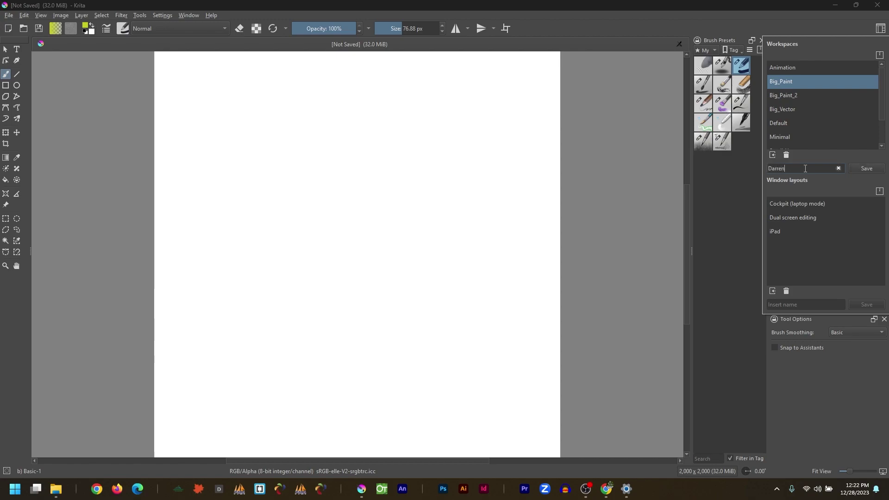
pyautogui.click(860, 165)
# - Switch to the Big_Paint_2 workspace and return to the saved custom workspace
pyautogui.click(782, 96)
pyautogui.scroll(-1, 784, 104)
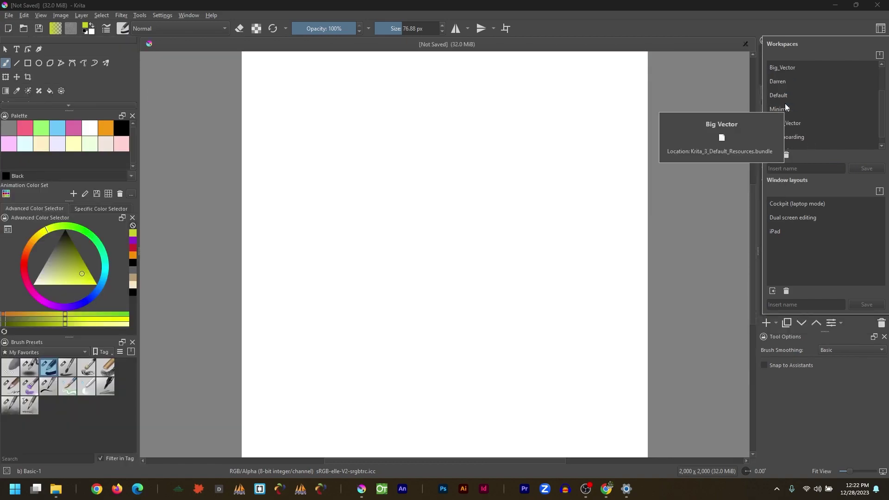
pyautogui.click(780, 84)
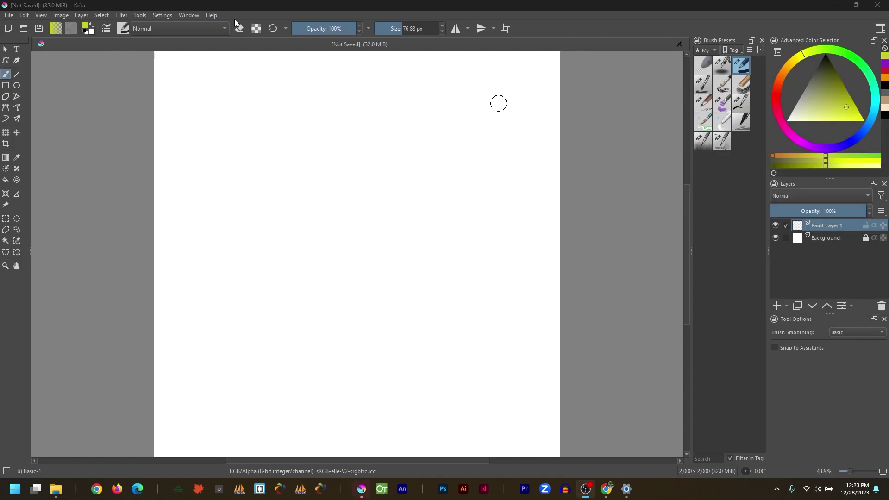
# - Examine the installed resource bundles in the resource library manager, including Krita_3_Default_Resources.bundle
pyautogui.click(169, 16)
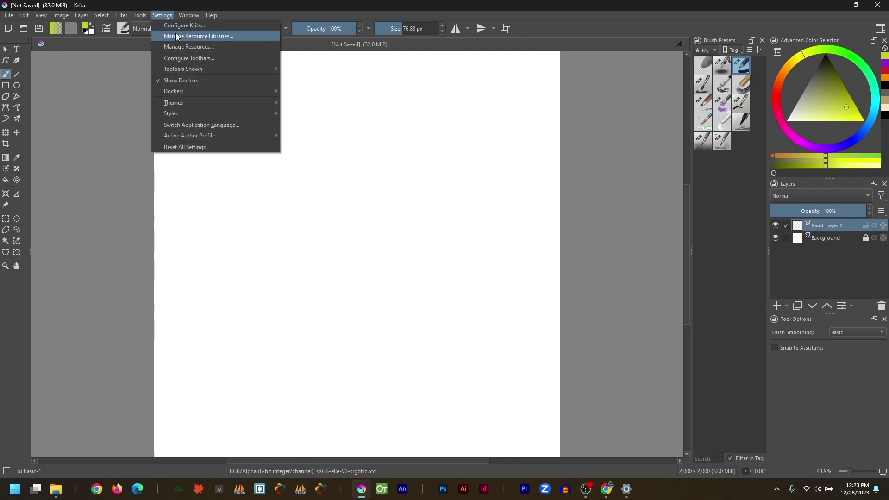
pyautogui.click(177, 36)
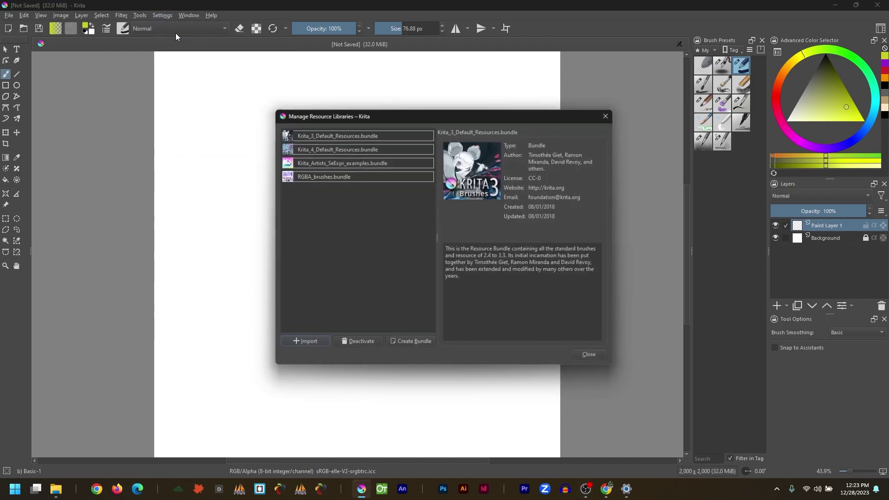
pyautogui.click(312, 135)
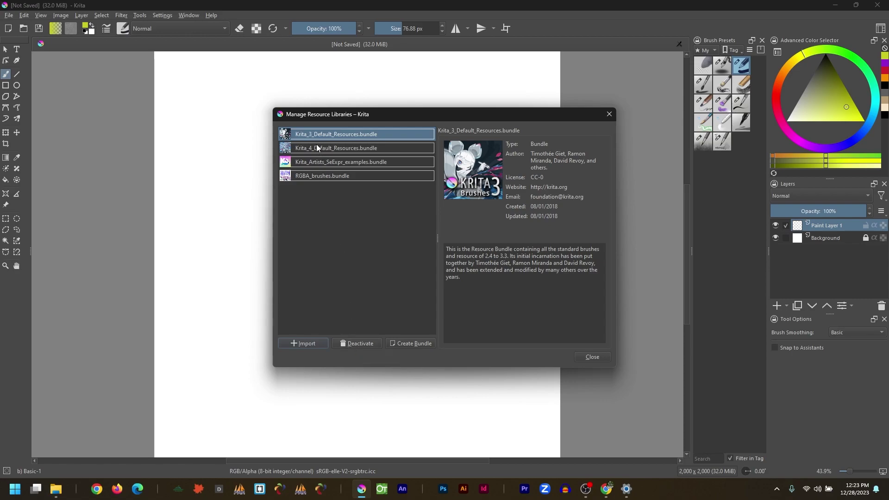
pyautogui.click(584, 356)
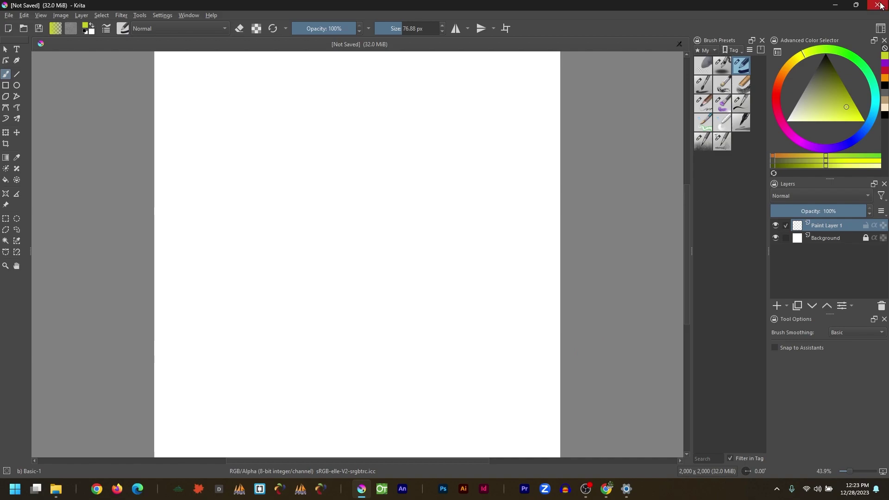
# - Widen the Brush Presets docker and set its tag filter to All
pyautogui.click(710, 49)
pyautogui.click(696, 220)
pyautogui.moveTo(691, 250); pyautogui.dragTo(595, 244)
pyautogui.click(643, 49)
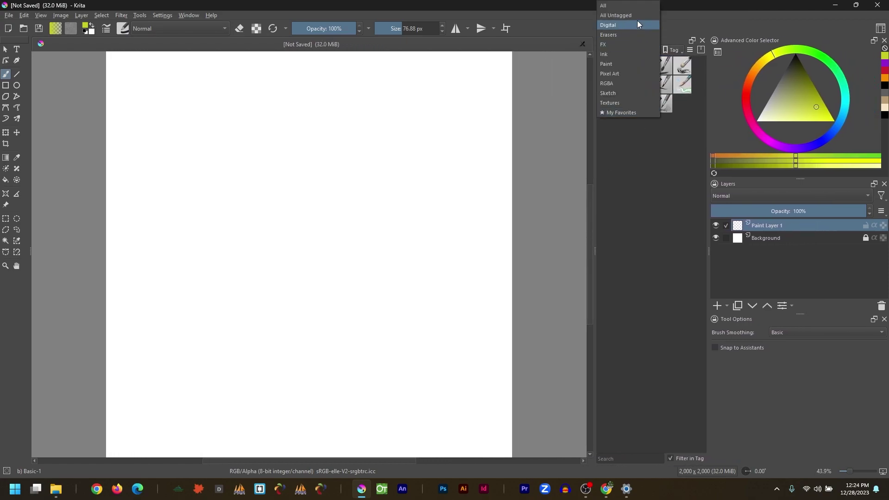
pyautogui.click(630, 9)
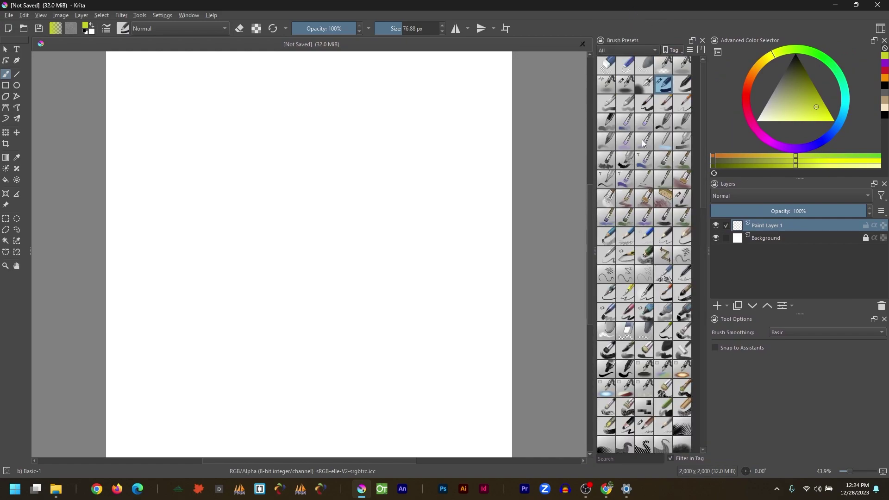
pyautogui.scroll(-3, 643, 143)
pyautogui.scroll(3, 643, 144)
pyautogui.scroll(-10, 643, 143)
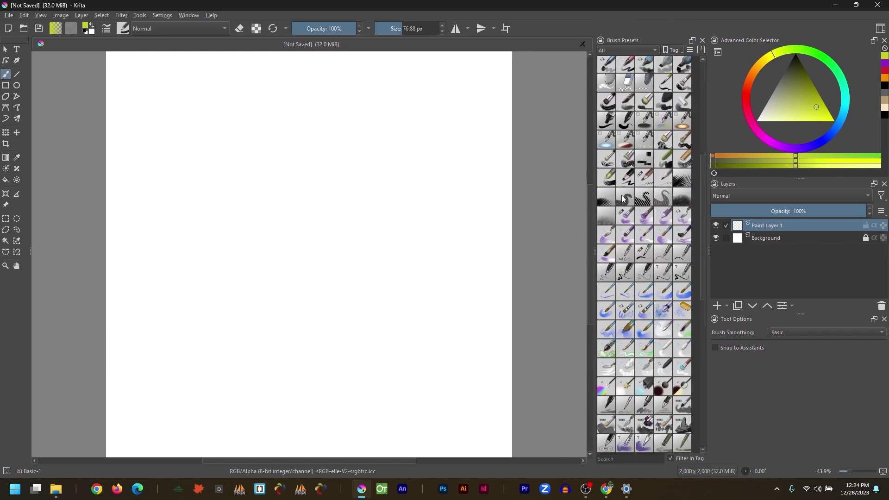
pyautogui.scroll(8, 622, 199)
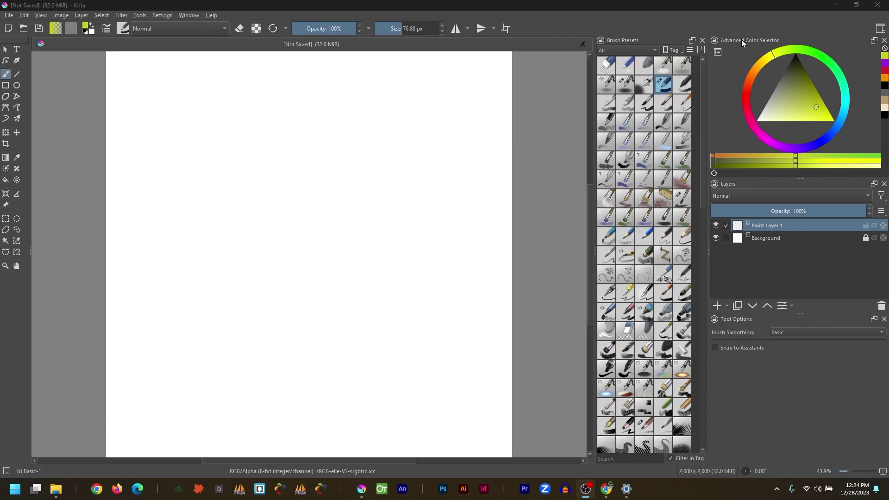
# - Load the Small_Vector workspace and restore the saved custom workspace layout
pyautogui.click(879, 28)
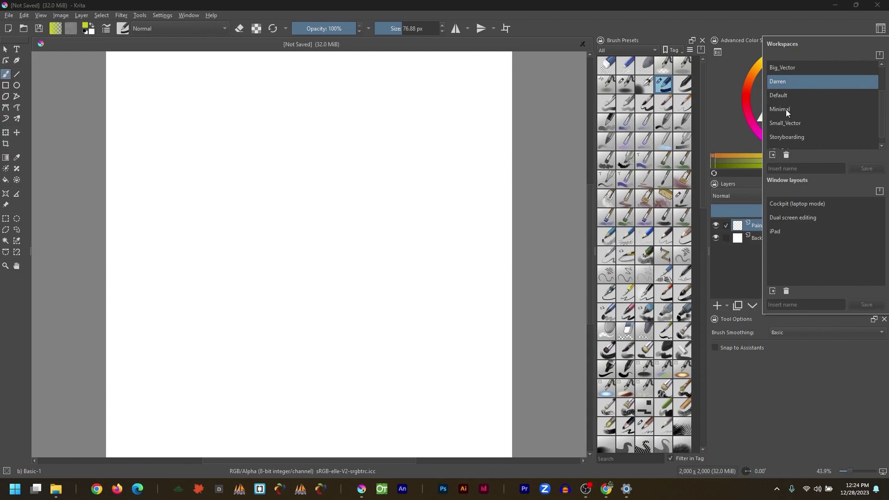
pyautogui.click(785, 123)
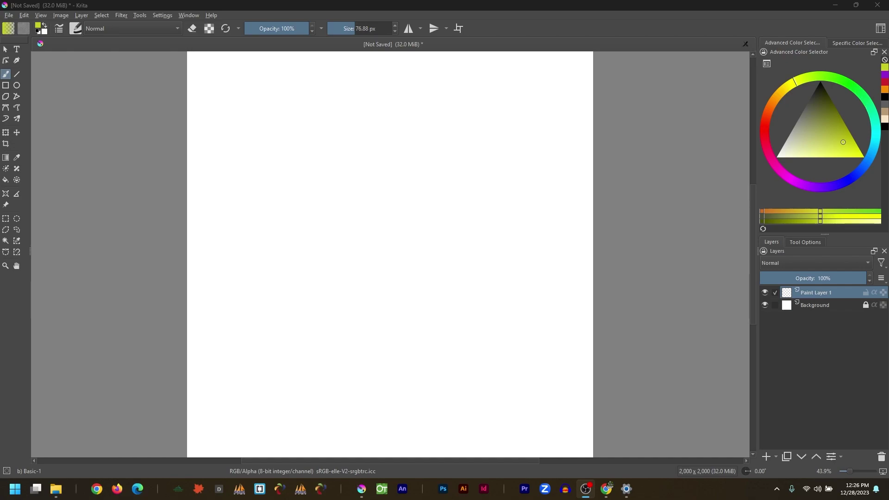
pyautogui.click(880, 28)
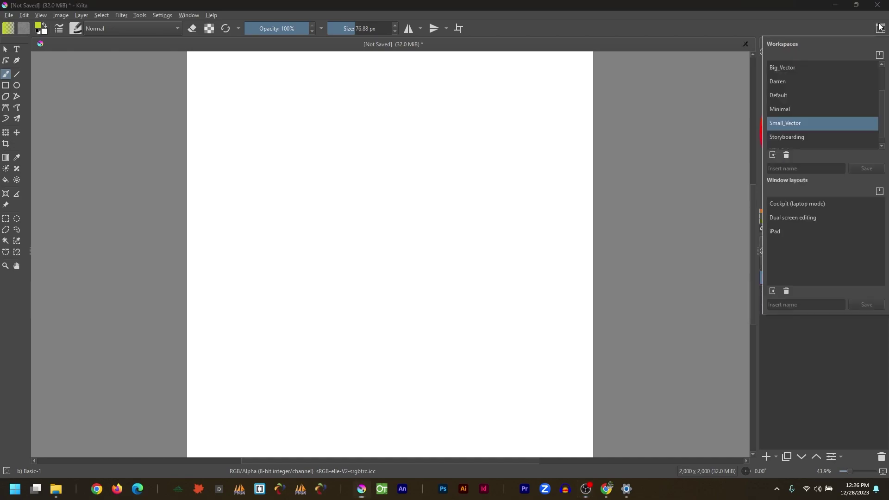
pyautogui.click(781, 83)
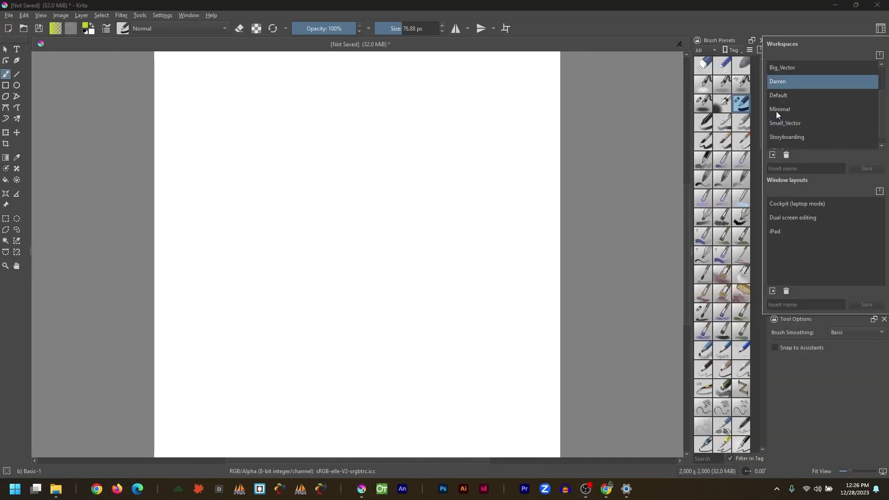
pyautogui.click(791, 28)
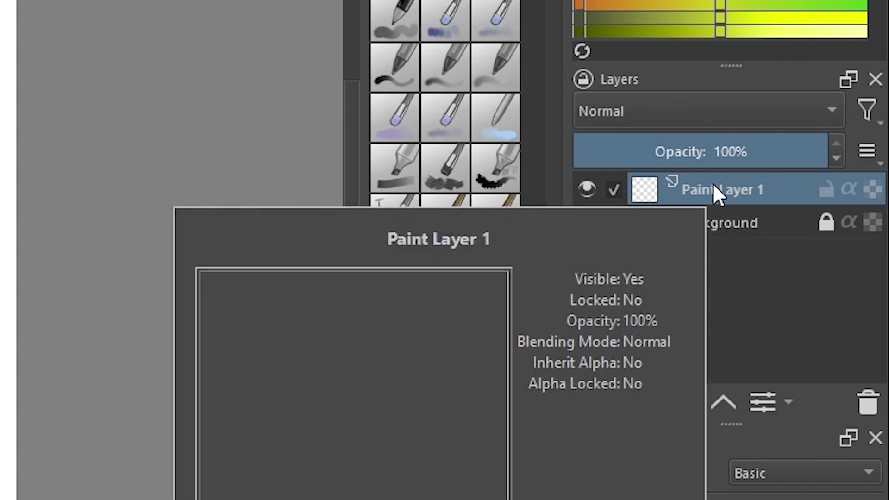
# - Rename Paint Layer 1 to Practice and toggle its lock on and off
pyautogui.moveTo(731, 218)
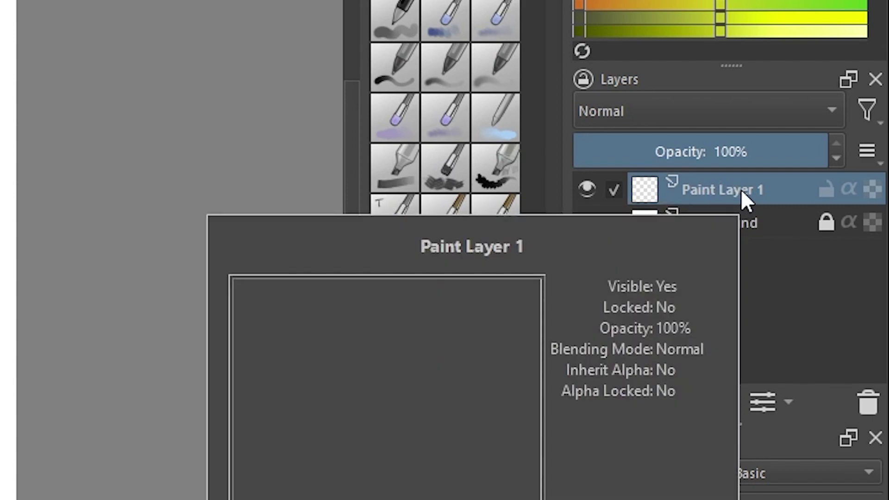
pyautogui.click(747, 224)
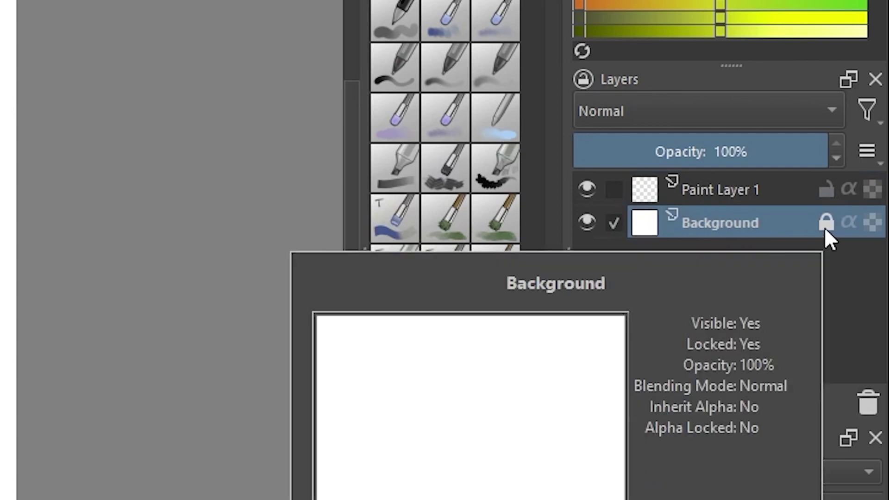
pyautogui.click(719, 202)
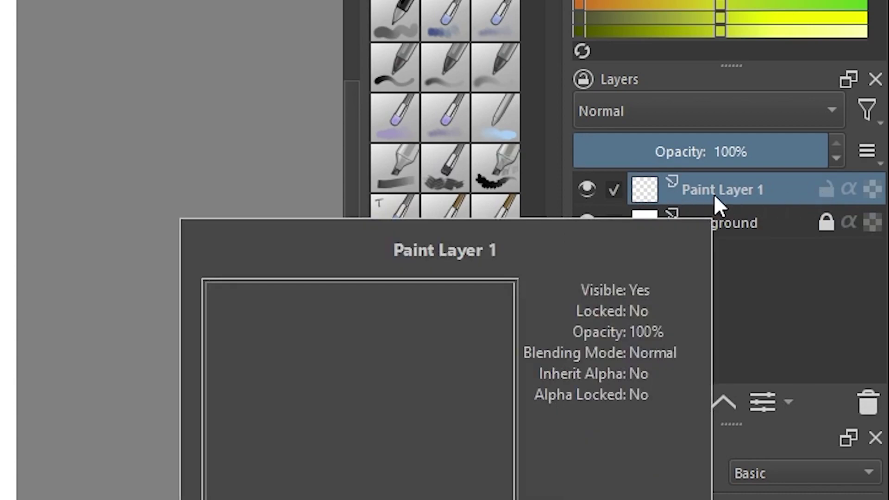
pyautogui.doubleClick(713, 193)
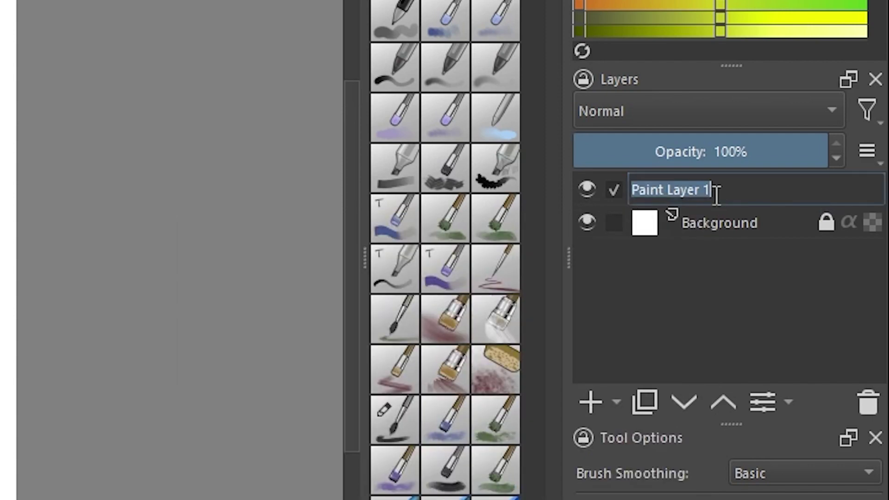
pyautogui.write('Practice')
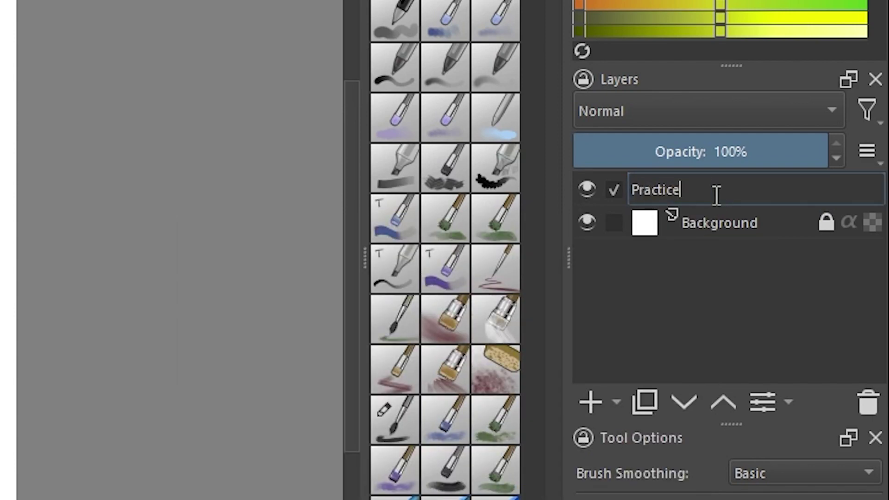
pyautogui.press('Return')
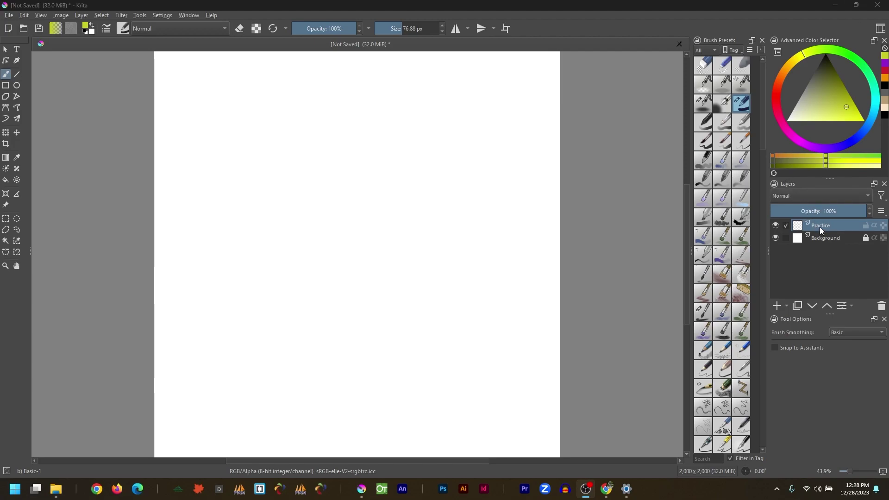
pyautogui.click(865, 226)
pyautogui.click(865, 226)
# - Paint two thick, near-vertical black strokes with the Freehand Brush tool in the upper-left part of the canvas
pyautogui.click(5, 49)
pyautogui.click(6, 74)
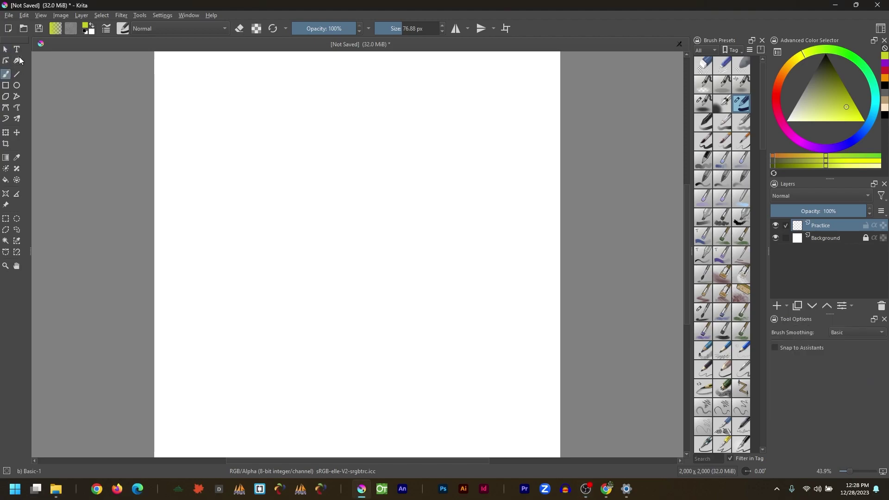
pyautogui.moveTo(820, 86); pyautogui.dragTo(822, 61)
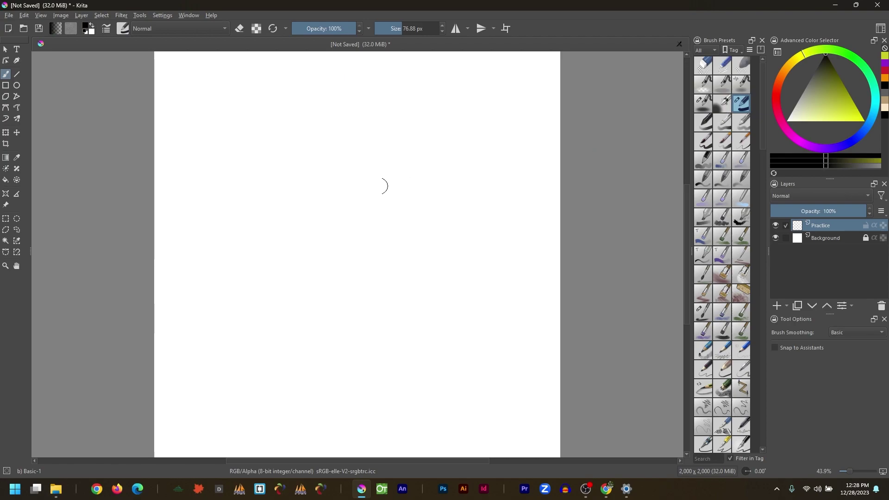
pyautogui.click(240, 84)
pyautogui.moveTo(241, 84); pyautogui.dragTo(218, 218)
pyautogui.moveTo(256, 124); pyautogui.dragTo(247, 236)
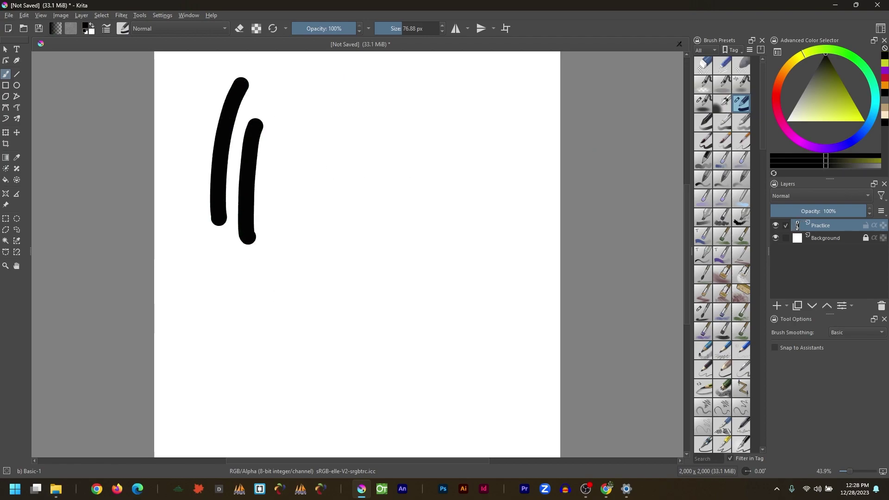
# - Using the Basic-5 Size preset at 40 px, paint one thin black stroke and thin golden-brown scribbles beside it on the Practice layer
pyautogui.press('/')
pyautogui.moveTo(417, 140); pyautogui.dragTo(389, 261)
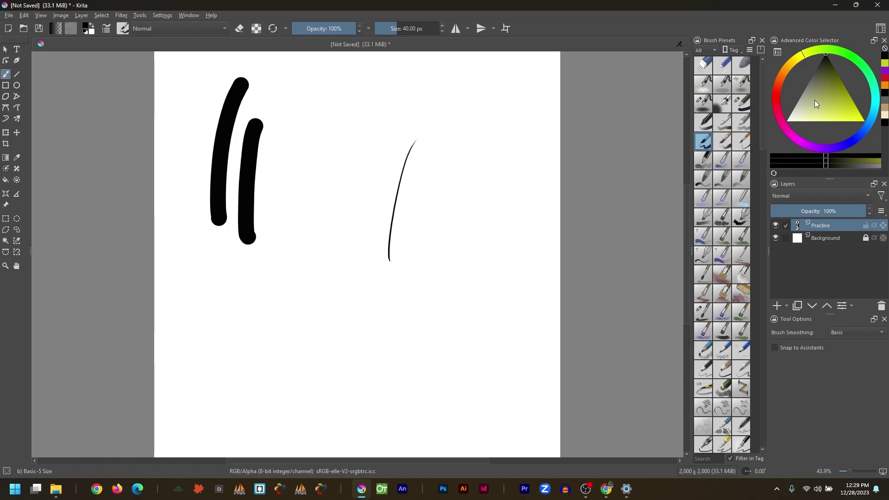
pyautogui.click(841, 104)
pyautogui.click(785, 70)
pyautogui.moveTo(502, 147)
pyautogui.mouseDown()
pyautogui.moveTo(480, 197)
pyautogui.moveTo(481, 262)
pyautogui.moveTo(516, 265)
pyautogui.mouseUp()
pyautogui.moveTo(506, 135); pyautogui.dragTo(449, 221)
pyautogui.moveTo(456, 222); pyautogui.dragTo(441, 285)
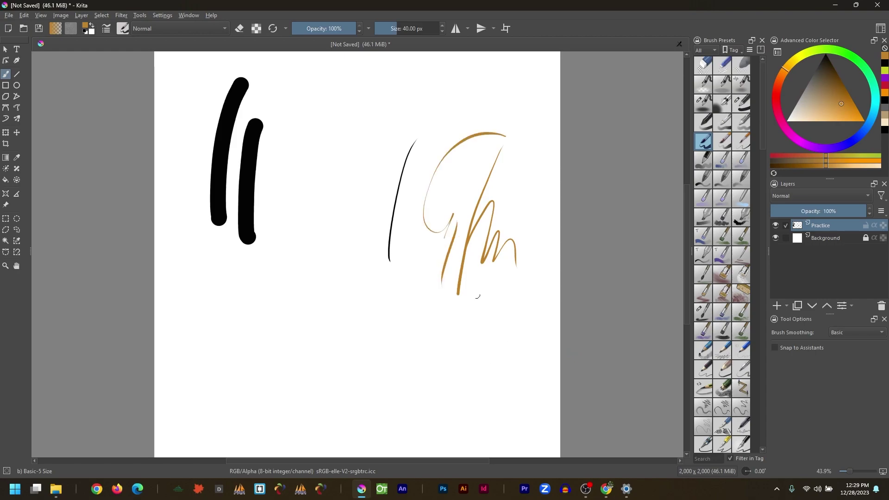
pyautogui.moveTo(422, 137)
pyautogui.mouseDown()
pyautogui.moveTo(398, 205)
pyautogui.moveTo(417, 199)
pyautogui.moveTo(447, 241)
pyautogui.mouseUp()
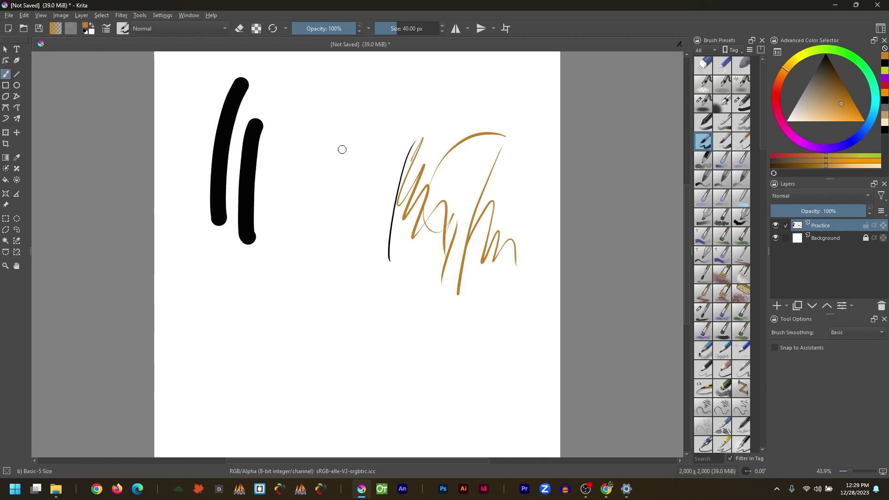
# - Paint four thicker golden-brown strokes between the thick black strokes and the scribbles
pyautogui.moveTo(355, 101); pyautogui.dragTo(313, 190)
pyautogui.moveTo(359, 137)
pyautogui.mouseDown()
pyautogui.moveTo(341, 206)
pyautogui.moveTo(365, 243)
pyautogui.mouseUp()
pyautogui.moveTo(432, 100); pyautogui.dragTo(387, 160)
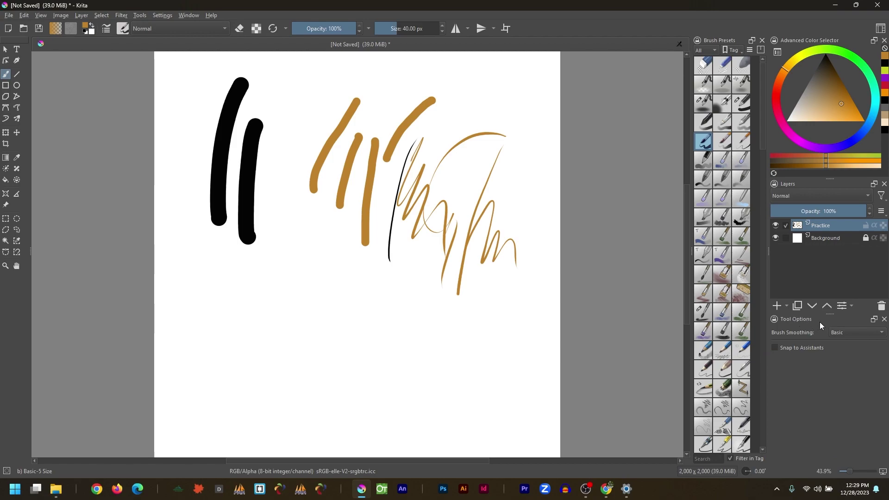
# - Set the Freehand Brush tool's brush smoothing to Weighted
pyautogui.click(841, 331)
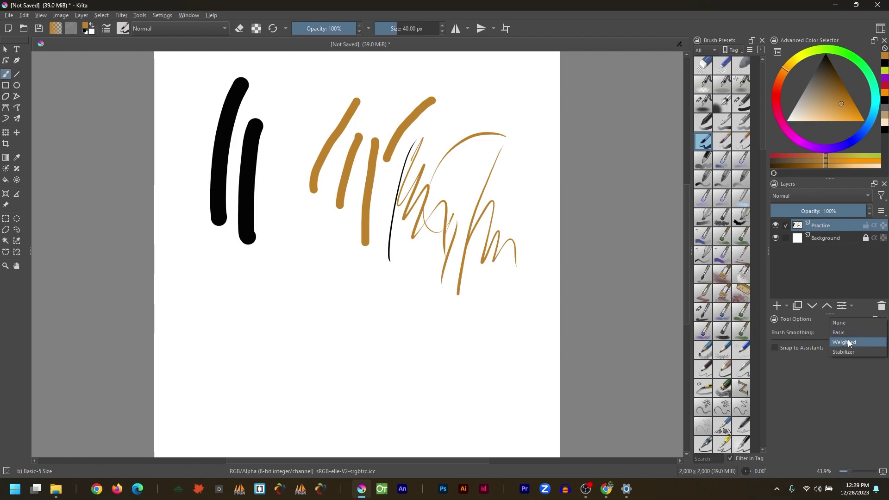
pyautogui.click(852, 341)
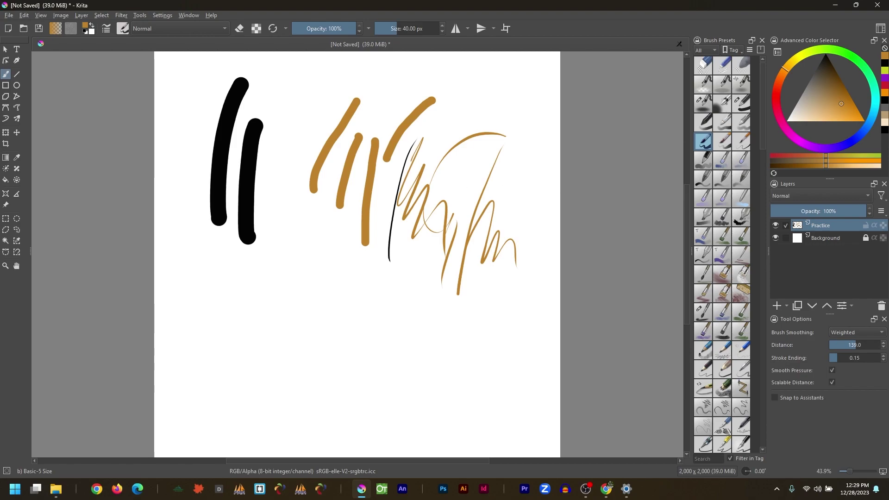
# - Paint two slanted golden-brown strokes beside the earlier slanted ones and one longer near-vertical stroke below them, using Weighted smoothing
pyautogui.moveTo(328, 94); pyautogui.dragTo(291, 175)
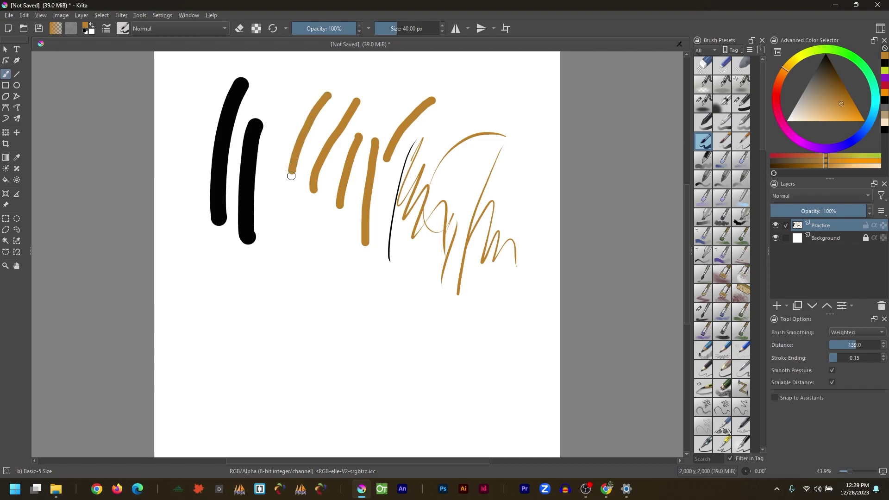
pyautogui.moveTo(304, 91); pyautogui.dragTo(275, 166)
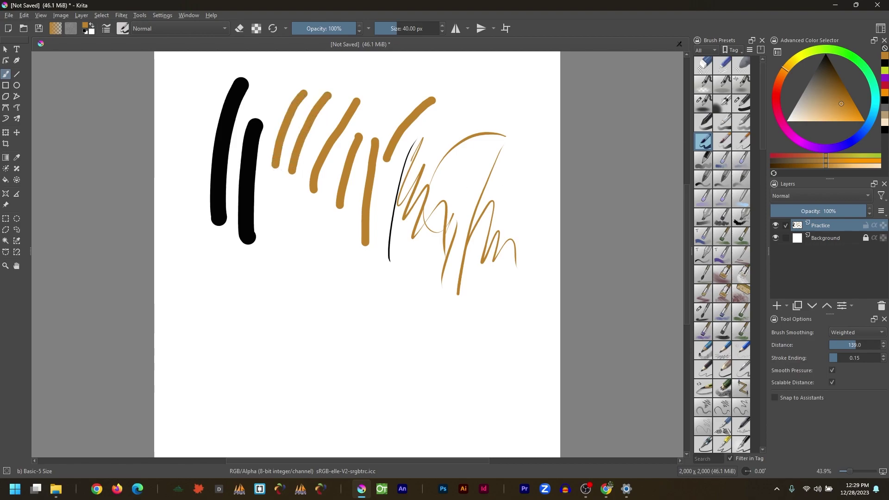
pyautogui.moveTo(300, 220)
pyautogui.mouseDown()
pyautogui.moveTo(291, 252)
pyautogui.moveTo(297, 329)
pyautogui.mouseUp()
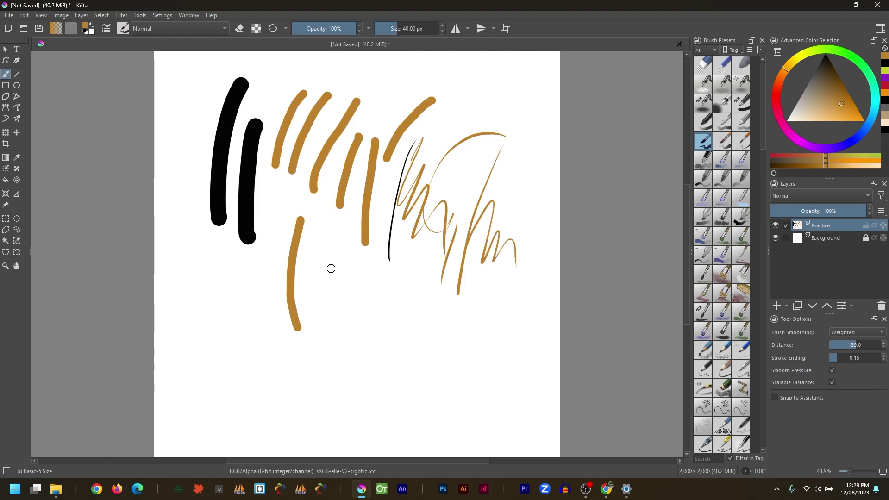
# - Set brush smoothing to Stabilizer and paint large looping golden-brown strokes across the canvas
pyautogui.click(839, 335)
pyautogui.click(844, 343)
pyautogui.moveTo(343, 268)
pyautogui.mouseDown()
pyautogui.moveTo(358, 372)
pyautogui.moveTo(380, 382)
pyautogui.moveTo(430, 361)
pyautogui.moveTo(398, 319)
pyautogui.mouseUp()
pyautogui.moveTo(341, 347)
pyautogui.mouseDown()
pyautogui.moveTo(158, 303)
pyautogui.moveTo(305, 352)
pyautogui.moveTo(441, 311)
pyautogui.moveTo(266, 235)
pyautogui.moveTo(394, 113)
pyautogui.moveTo(407, 305)
pyautogui.moveTo(189, 371)
pyautogui.moveTo(323, 424)
pyautogui.moveTo(403, 329)
pyautogui.mouseUp()
# - Set brush smoothing to None and paint a looping golden-brown stroke on the right-hand part of the canvas
pyautogui.click(837, 333)
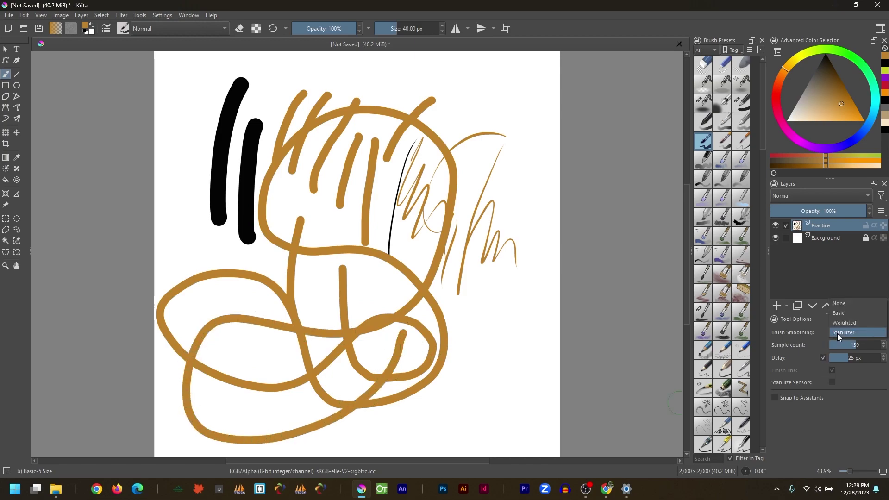
pyautogui.click(843, 302)
pyautogui.moveTo(513, 307)
pyautogui.mouseDown()
pyautogui.moveTo(509, 259)
pyautogui.moveTo(349, 276)
pyautogui.moveTo(298, 198)
pyautogui.moveTo(477, 308)
pyautogui.moveTo(537, 224)
pyautogui.moveTo(521, 356)
pyautogui.moveTo(450, 407)
pyautogui.moveTo(525, 333)
pyautogui.moveTo(449, 340)
pyautogui.mouseUp()
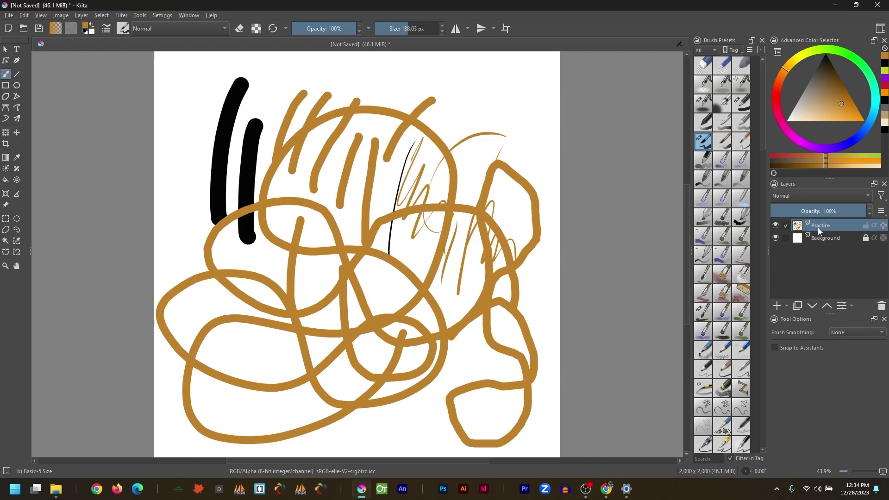
# - Clear the Practice layer and paint one thick curved black stroke down the left part of the canvas
pyautogui.press('Delete')
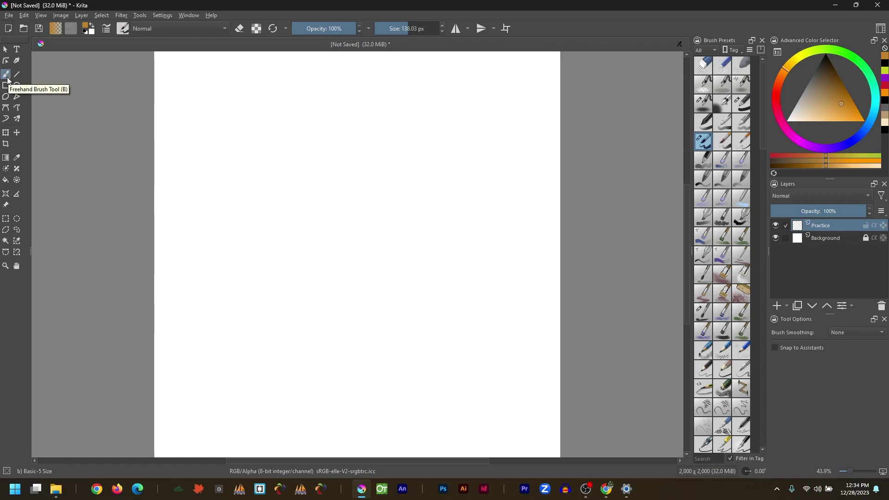
pyautogui.moveTo(824, 70); pyautogui.dragTo(825, 55)
pyautogui.moveTo(266, 92)
pyautogui.mouseDown()
pyautogui.moveTo(239, 145)
pyautogui.moveTo(221, 268)
pyautogui.mouseUp()
# - Reduce the brush size to about 2.56 px and paint a thin curved black stroke beside the thick one
pyautogui.click(400, 29)
pyautogui.moveTo(401, 29); pyautogui.dragTo(381, 29)
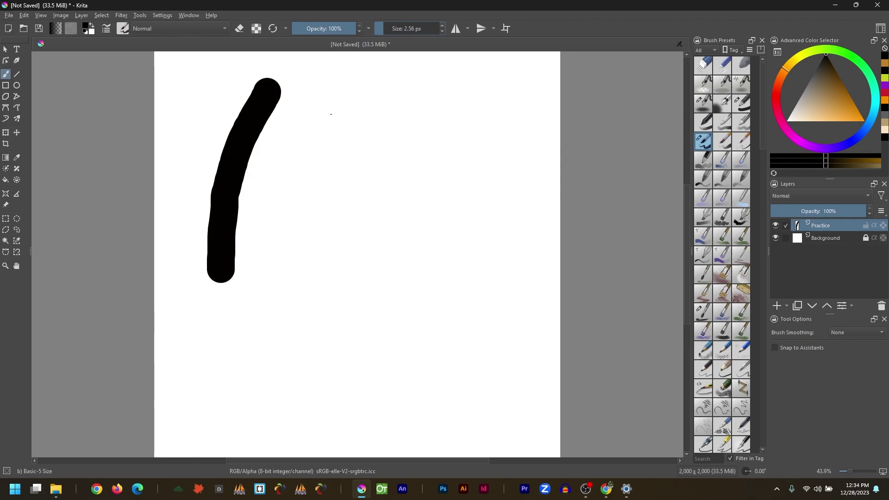
pyautogui.moveTo(353, 96)
pyautogui.mouseDown()
pyautogui.moveTo(323, 148)
pyautogui.moveTo(305, 232)
pyautogui.moveTo(305, 285)
pyautogui.mouseUp()
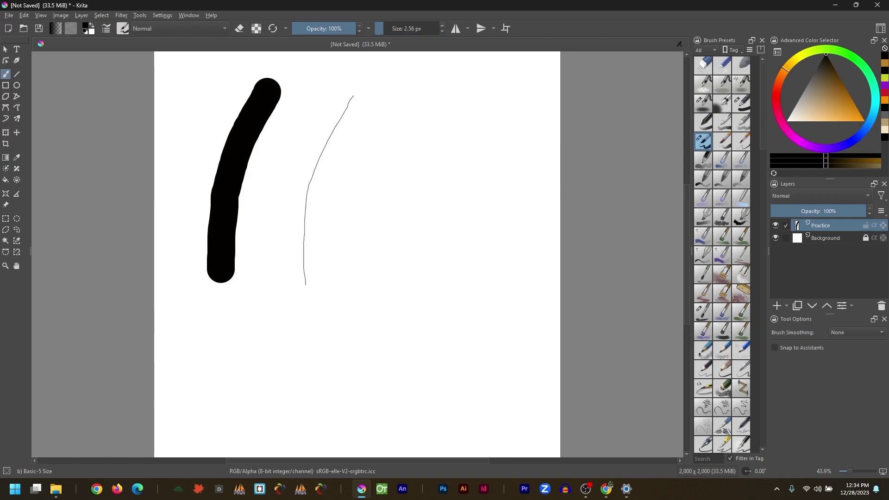
# - Paint a curved black stroke at 20 px and a longer wavy one to its right with the Basic circle preset at 50 px
pyautogui.click(416, 28)
pyautogui.doubleClick(415, 29)
pyautogui.write('20')
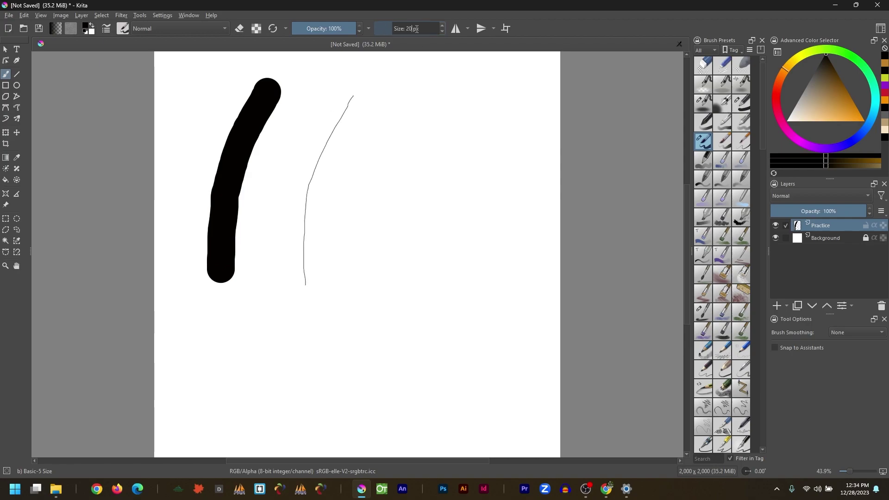
pyautogui.press('Return')
pyautogui.moveTo(403, 93)
pyautogui.mouseDown()
pyautogui.moveTo(372, 168)
pyautogui.moveTo(374, 291)
pyautogui.mouseUp()
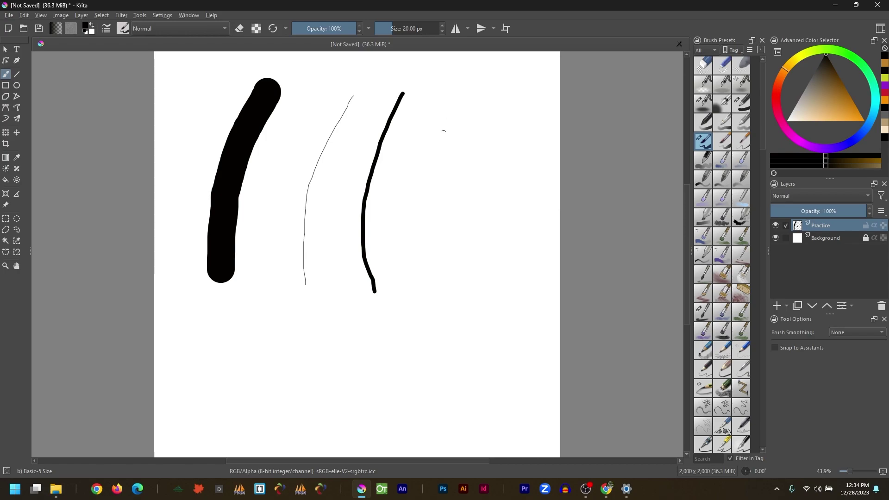
pyautogui.keyDown('shift'); pyautogui.moveTo(435, 140); pyautogui.dragTo(484, 140); pyautogui.keyUp('shift')
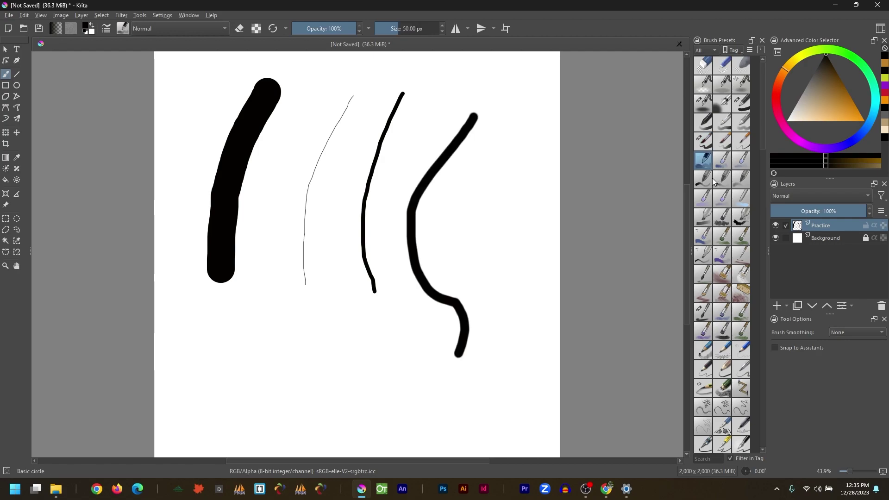
# - Examine the names and tags of several brush presets and the tagging options of the Basic circle preset
pyautogui.moveTo(712, 179)
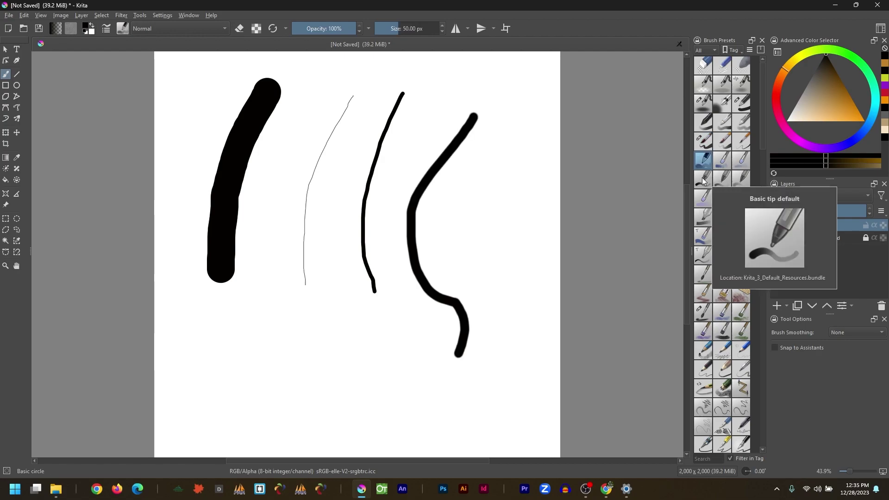
pyautogui.moveTo(706, 127)
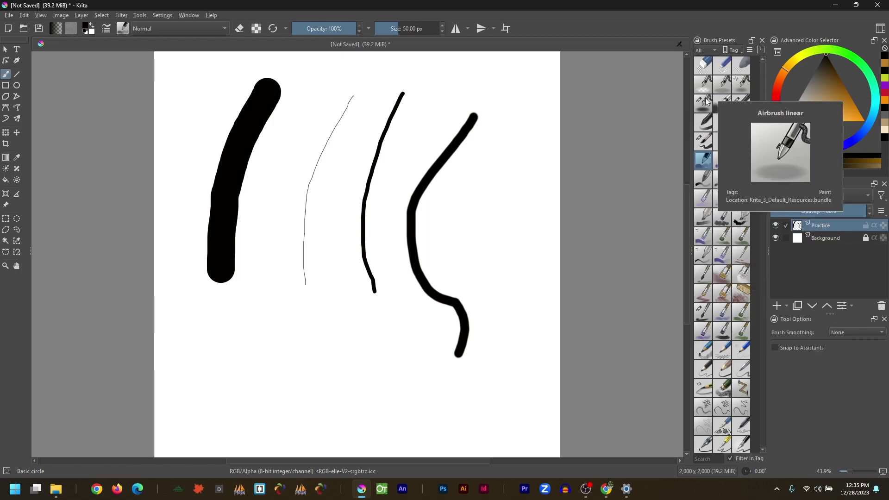
pyautogui.moveTo(709, 322)
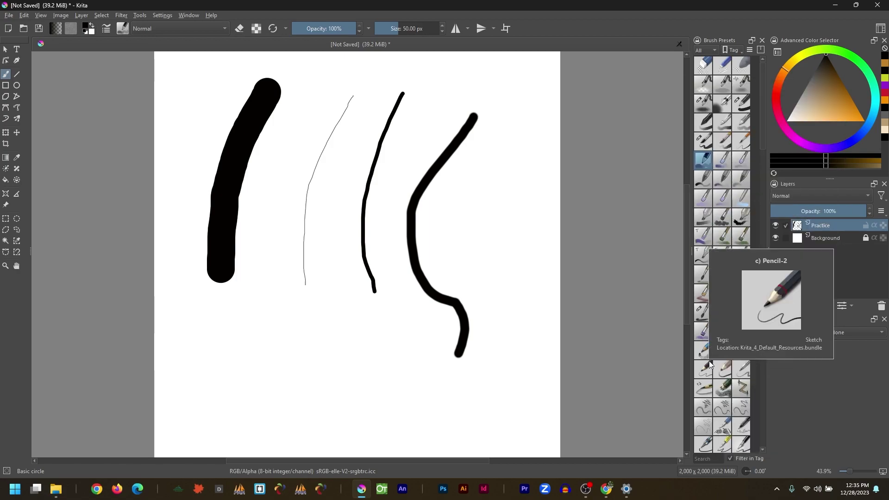
pyautogui.moveTo(719, 401)
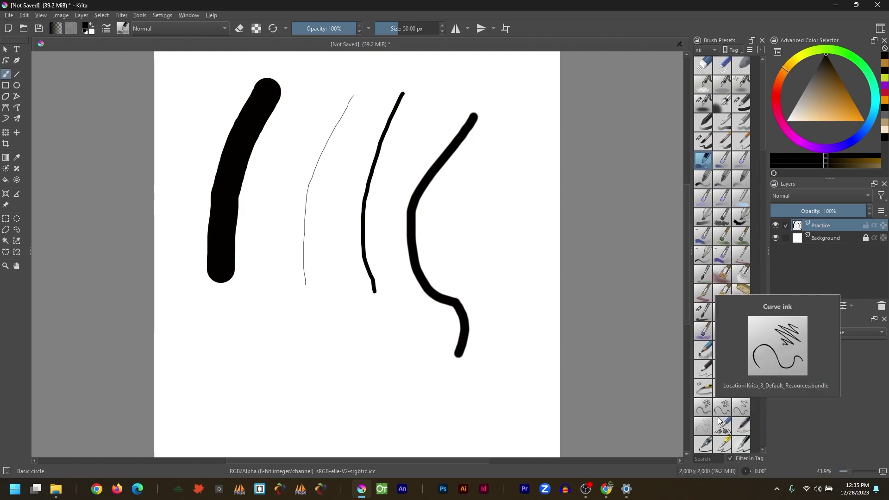
pyautogui.moveTo(713, 146)
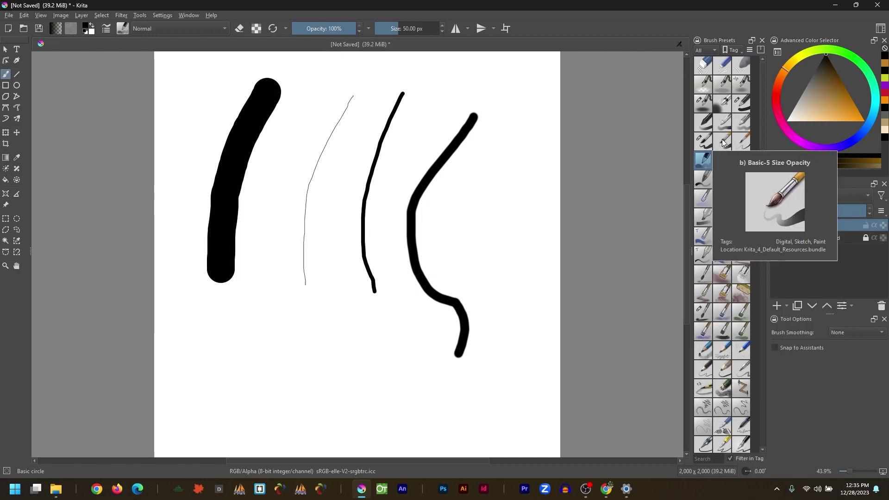
pyautogui.moveTo(707, 162)
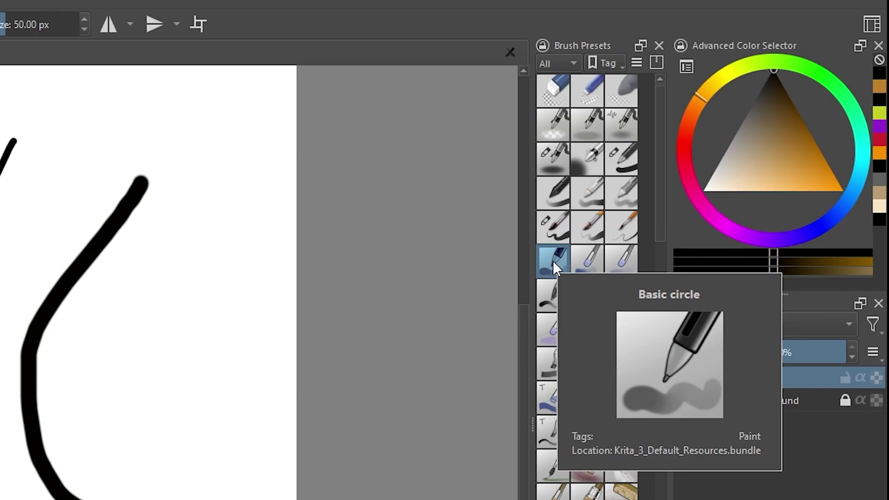
pyautogui.rightClick(554, 263)
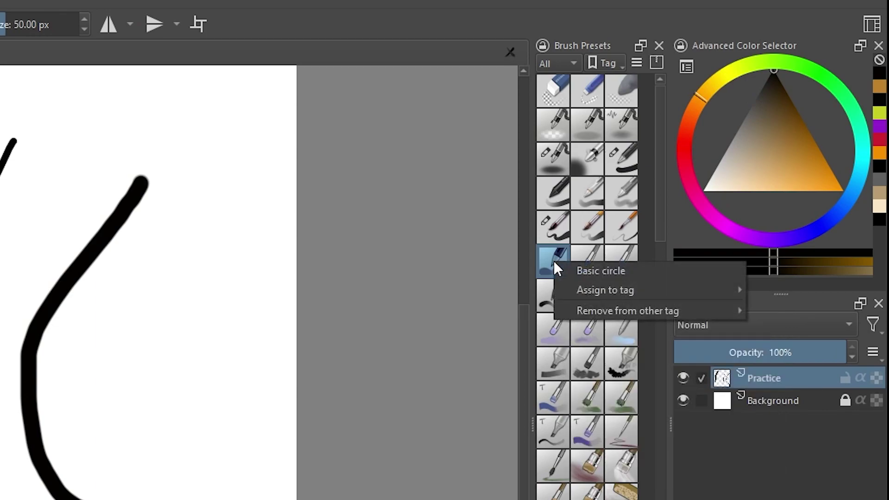
pyautogui.moveTo(567, 286)
# - Browse the brush presets filtered by the My Favorites, Paint and Ink tags
pyautogui.click(557, 56)
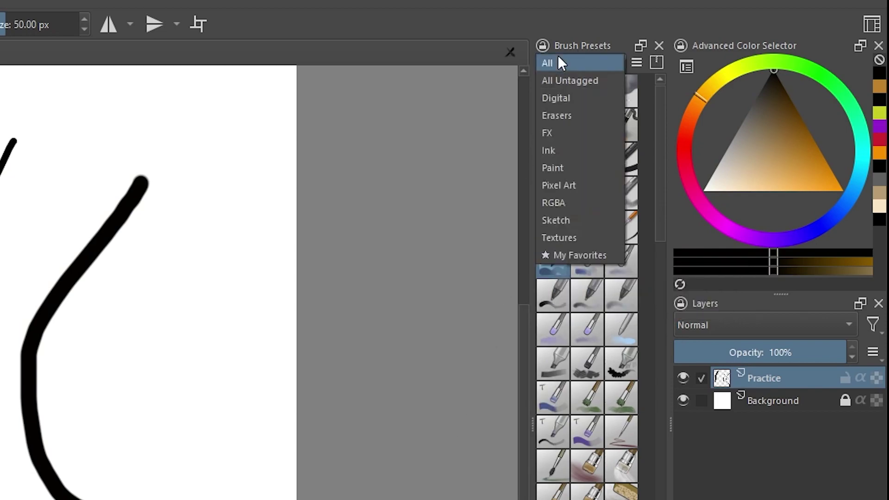
pyautogui.click(565, 250)
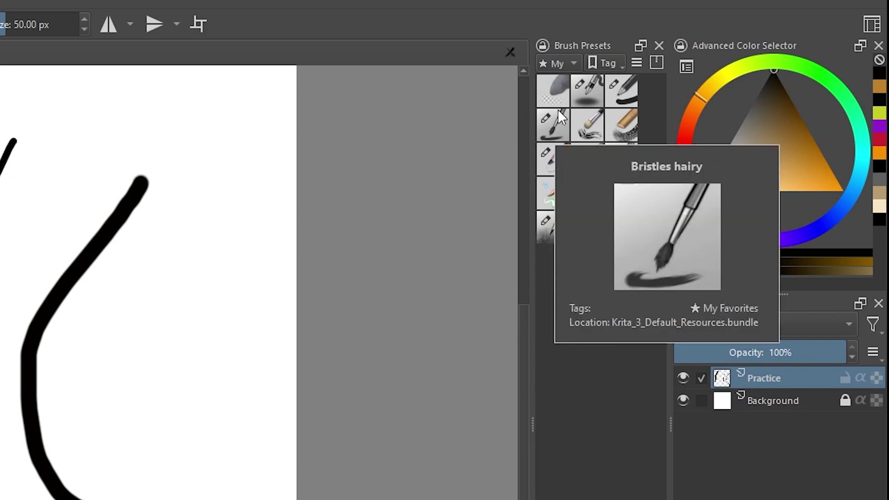
pyautogui.moveTo(625, 127)
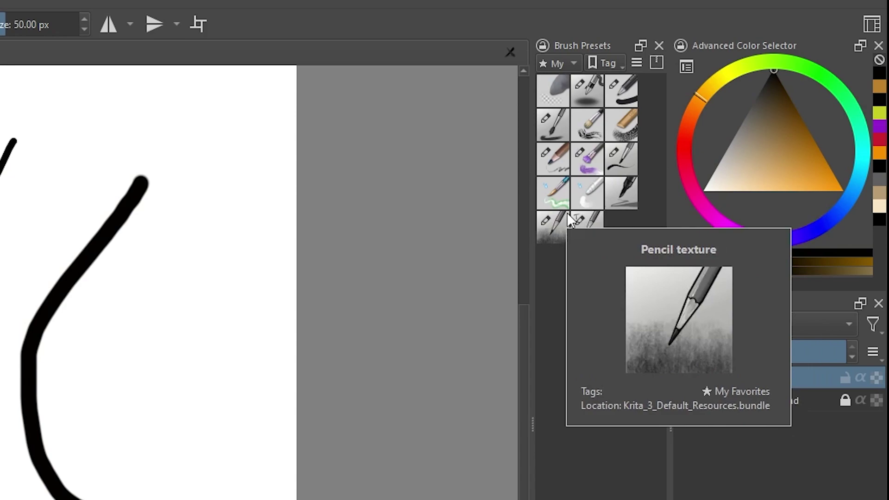
pyautogui.moveTo(557, 85)
pyautogui.click(560, 61)
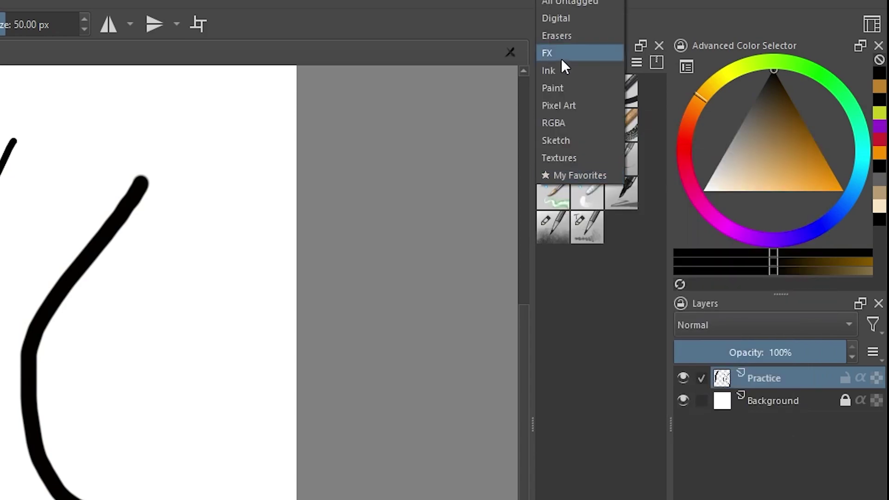
pyautogui.click(562, 88)
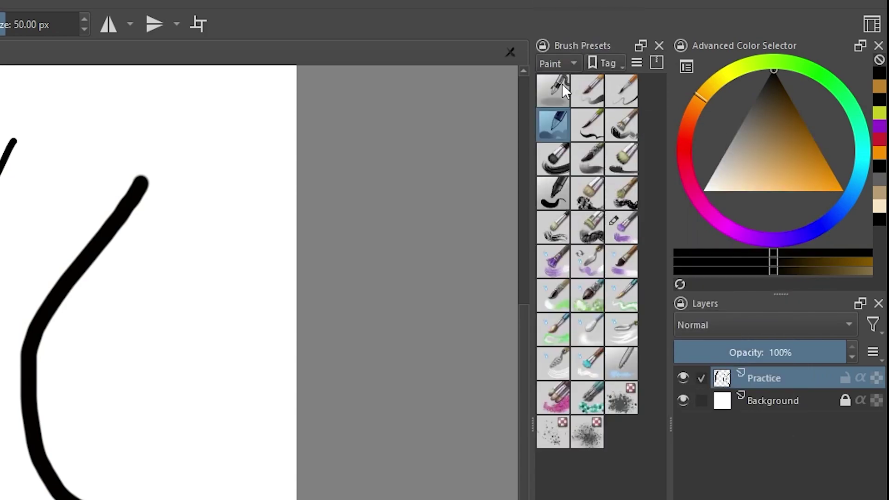
pyautogui.click(563, 64)
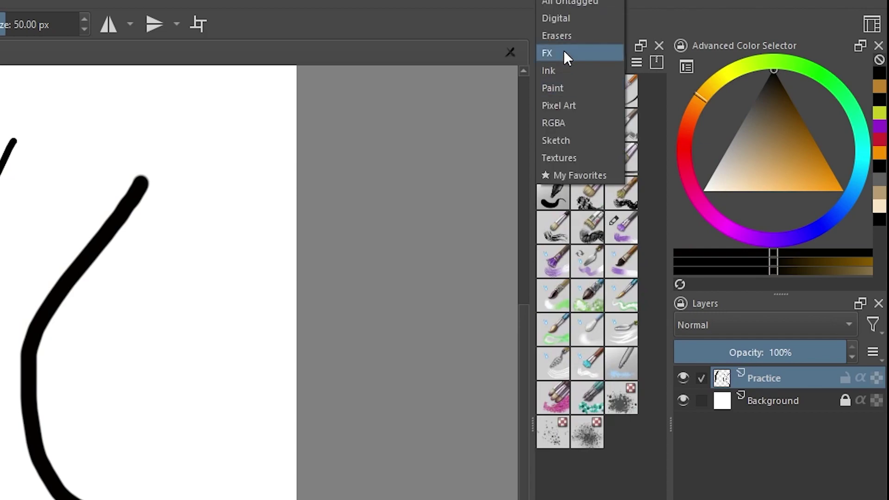
pyautogui.click(564, 73)
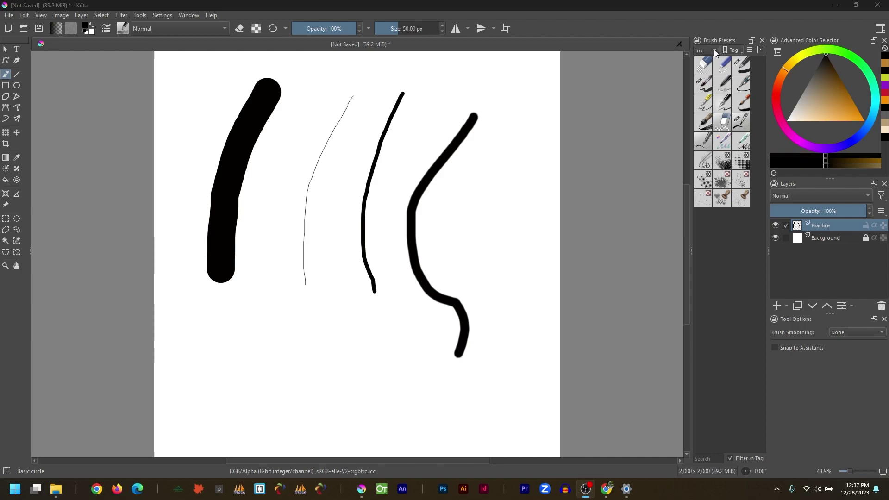
# - Filter the brush presets to My Favorites and choose the Pencil tilt preset
pyautogui.click(714, 52)
pyautogui.click(716, 100)
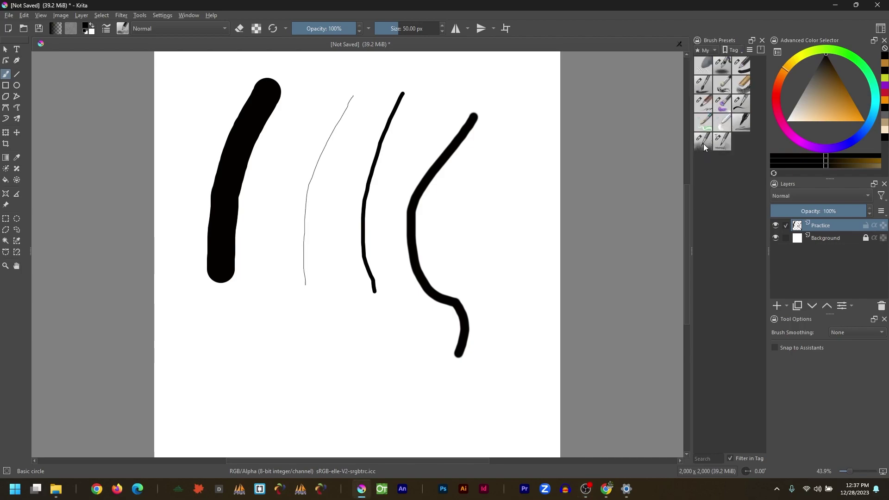
pyautogui.moveTo(704, 147)
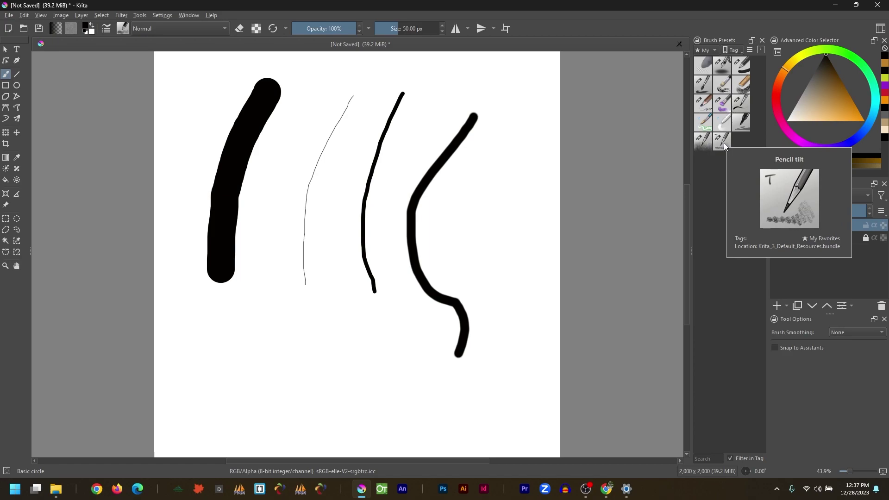
pyautogui.click(723, 142)
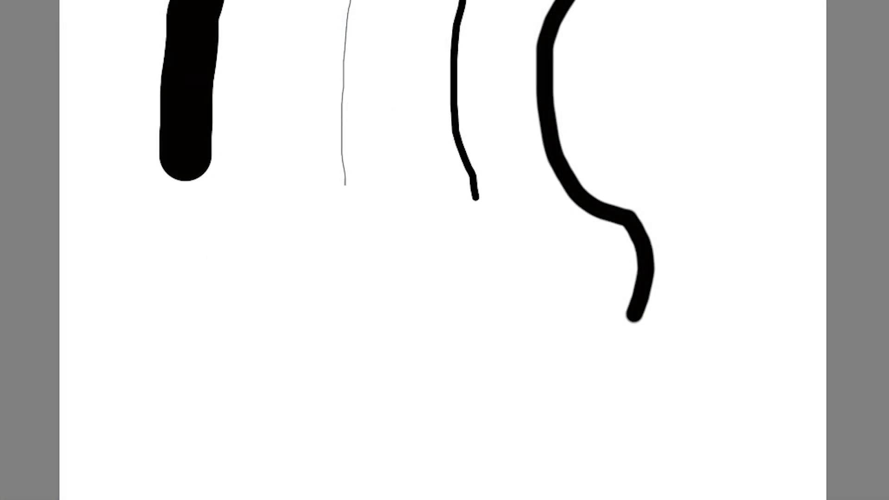
# - With the Pencil tilt brush, hatch two narrow patches right of the wavy stroke, with a shaded circle and rough looping outlines below them
pyautogui.moveTo(657, 31)
pyautogui.mouseDown()
pyautogui.moveTo(669, 84)
pyautogui.moveTo(658, 105)
pyautogui.mouseUp()
pyautogui.moveTo(725, 24)
pyautogui.mouseDown()
pyautogui.moveTo(713, 52)
pyautogui.moveTo(722, 72)
pyautogui.moveTo(715, 95)
pyautogui.moveTo(719, 117)
pyautogui.moveTo(738, 139)
pyautogui.moveTo(722, 168)
pyautogui.moveTo(725, 122)
pyautogui.mouseUp()
pyautogui.moveTo(745, 236)
pyautogui.mouseDown()
pyautogui.moveTo(740, 300)
pyautogui.moveTo(742, 224)
pyautogui.moveTo(748, 306)
pyautogui.moveTo(720, 235)
pyautogui.moveTo(771, 274)
pyautogui.moveTo(704, 263)
pyautogui.moveTo(782, 260)
pyautogui.moveTo(706, 281)
pyautogui.moveTo(772, 244)
pyautogui.moveTo(714, 293)
pyautogui.moveTo(744, 231)
pyautogui.moveTo(744, 271)
pyautogui.moveTo(713, 274)
pyautogui.moveTo(730, 254)
pyautogui.moveTo(721, 291)
pyautogui.moveTo(741, 266)
pyautogui.moveTo(743, 301)
pyautogui.moveTo(728, 242)
pyautogui.moveTo(718, 281)
pyautogui.moveTo(737, 302)
pyautogui.moveTo(751, 279)
pyautogui.moveTo(757, 289)
pyautogui.moveTo(735, 281)
pyautogui.moveTo(728, 244)
pyautogui.moveTo(740, 291)
pyautogui.mouseUp()
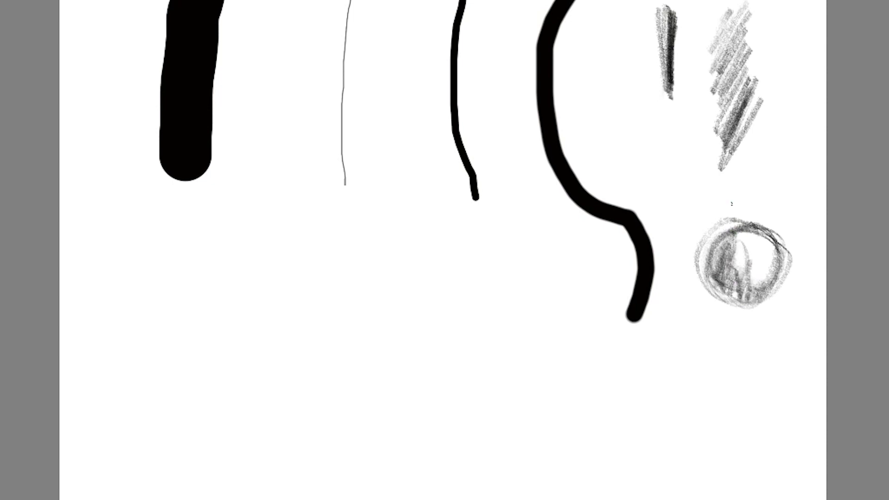
pyautogui.moveTo(731, 350)
pyautogui.mouseDown()
pyautogui.moveTo(660, 370)
pyautogui.moveTo(667, 424)
pyautogui.moveTo(749, 412)
pyautogui.moveTo(758, 352)
pyautogui.moveTo(724, 338)
pyautogui.moveTo(632, 392)
pyautogui.moveTo(676, 416)
pyautogui.moveTo(750, 400)
pyautogui.moveTo(729, 362)
pyautogui.moveTo(741, 407)
pyautogui.mouseUp()
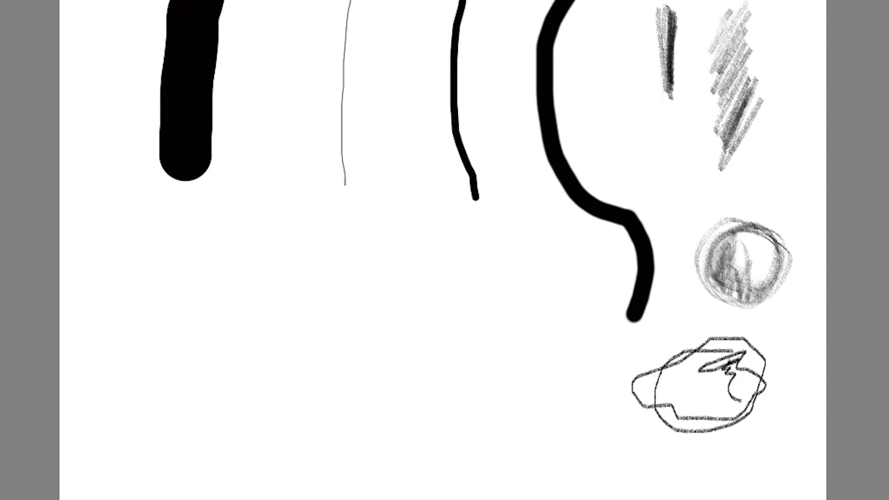
# - Sketch two light freehand pencil circles side by side below the thin strokes, partly retracing the left one
pyautogui.moveTo(481, 260)
pyautogui.mouseDown()
pyautogui.moveTo(414, 272)
pyautogui.moveTo(402, 338)
pyautogui.moveTo(483, 319)
pyautogui.moveTo(493, 246)
pyautogui.moveTo(416, 260)
pyautogui.moveTo(417, 341)
pyautogui.moveTo(499, 302)
pyautogui.moveTo(449, 249)
pyautogui.moveTo(399, 319)
pyautogui.moveTo(478, 348)
pyautogui.moveTo(492, 307)
pyautogui.mouseUp()
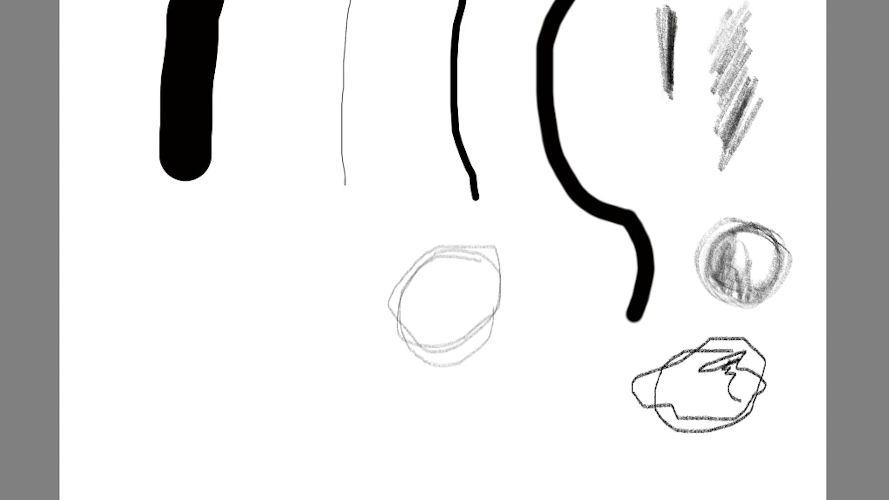
pyautogui.moveTo(286, 257)
pyautogui.mouseDown()
pyautogui.moveTo(226, 279)
pyautogui.moveTo(234, 333)
pyautogui.moveTo(282, 356)
pyautogui.moveTo(326, 336)
pyautogui.moveTo(340, 308)
pyautogui.moveTo(331, 279)
pyautogui.moveTo(294, 256)
pyautogui.moveTo(244, 265)
pyautogui.mouseUp()
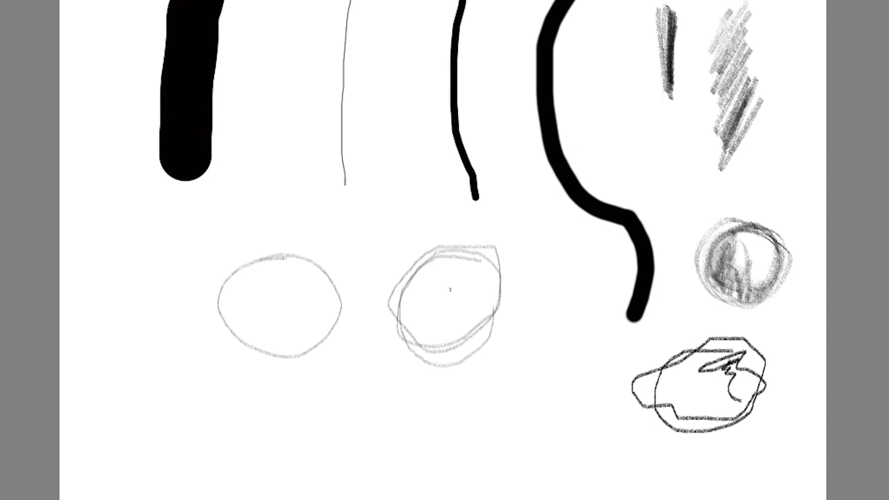
pyautogui.moveTo(290, 261)
pyautogui.mouseDown()
pyautogui.moveTo(249, 264)
pyautogui.moveTo(217, 296)
pyautogui.moveTo(257, 349)
pyautogui.mouseUp()
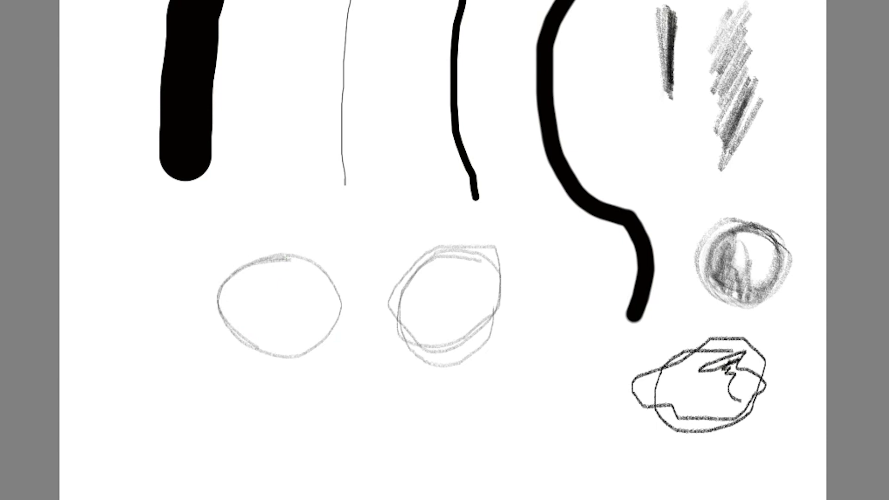
# - Draw two unfilled pencil circles with the Ellipse tool, the lower one about 210 px wide, and return to the Freehand Brush tool
pyautogui.moveTo(103, 270); pyautogui.dragTo(202, 372)
pyautogui.moveTo(241, 393); pyautogui.dragTo(405, 471)
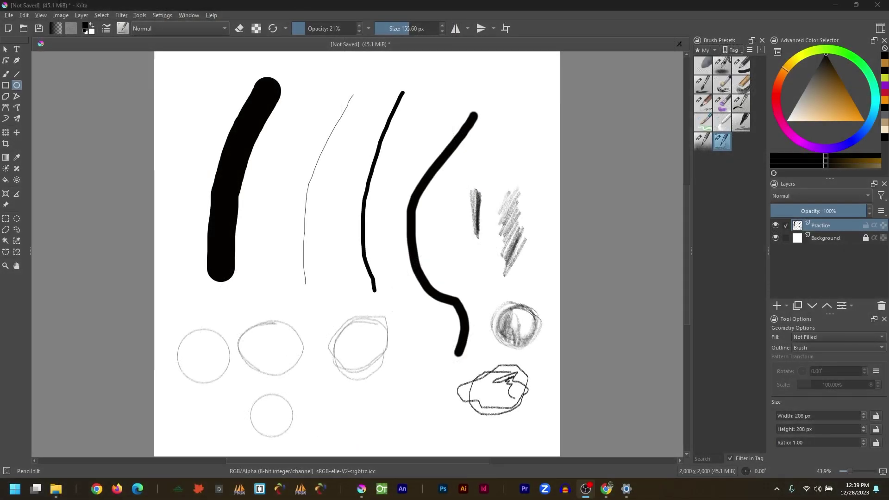
pyautogui.click(6, 75)
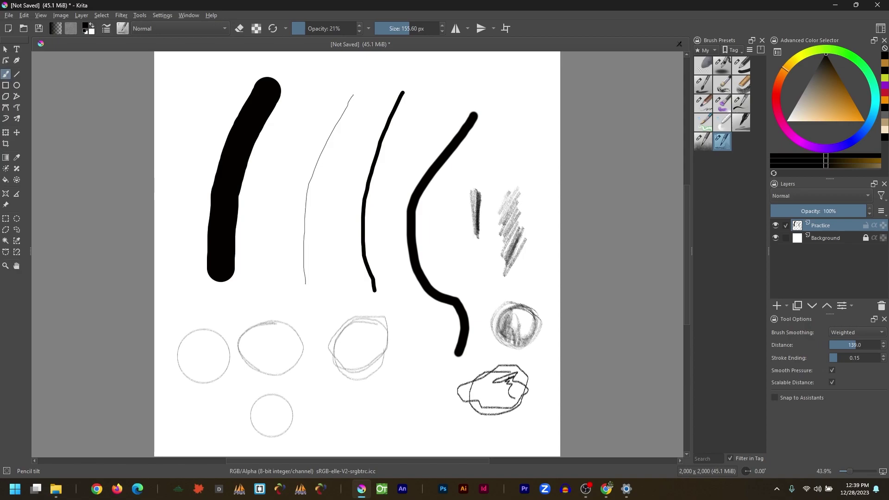
# - Partly erase the upper section of the thick wavy stroke with the Eraser Soft preset
pyautogui.click(708, 66)
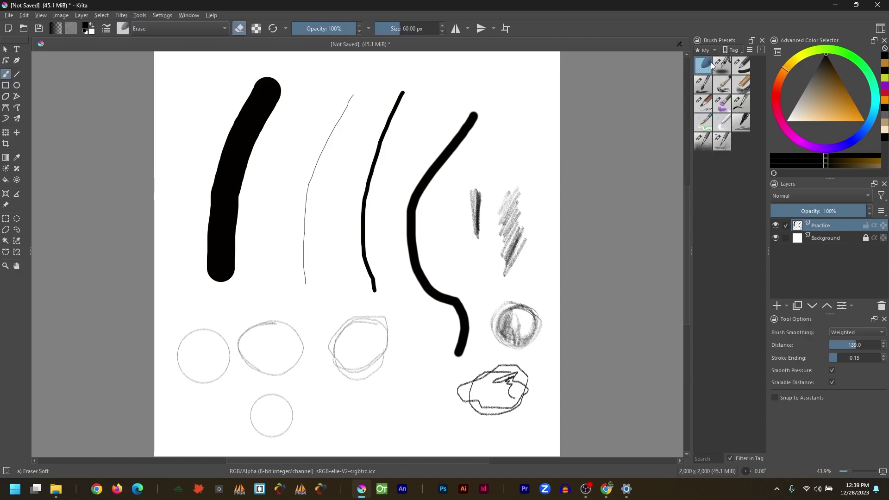
pyautogui.moveTo(440, 158)
pyautogui.mouseDown()
pyautogui.moveTo(431, 189)
pyautogui.moveTo(446, 161)
pyautogui.moveTo(439, 145)
pyautogui.moveTo(442, 177)
pyautogui.moveTo(443, 145)
pyautogui.moveTo(446, 166)
pyautogui.moveTo(459, 141)
pyautogui.moveTo(447, 168)
pyautogui.moveTo(442, 147)
pyautogui.moveTo(449, 210)
pyautogui.moveTo(470, 122)
pyautogui.moveTo(428, 185)
pyautogui.moveTo(420, 186)
pyautogui.moveTo(422, 174)
pyautogui.moveTo(432, 163)
pyautogui.moveTo(412, 229)
pyautogui.mouseUp()
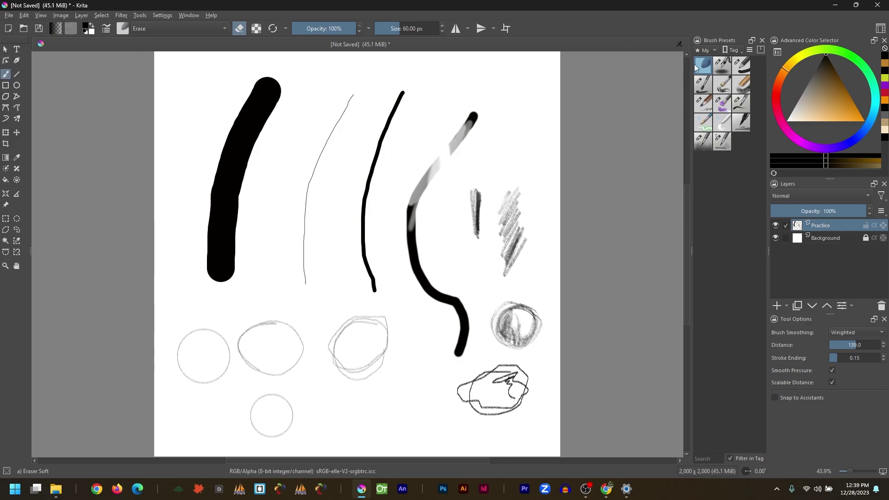
# - Paint overlapping curved strokes with the Airbrush pressure preset between the thickest stroke and the thin line
pyautogui.click(727, 65)
pyautogui.press('e')
pyautogui.moveTo(296, 139)
pyautogui.mouseDown()
pyautogui.moveTo(271, 241)
pyautogui.moveTo(278, 197)
pyautogui.moveTo(272, 229)
pyautogui.mouseUp()
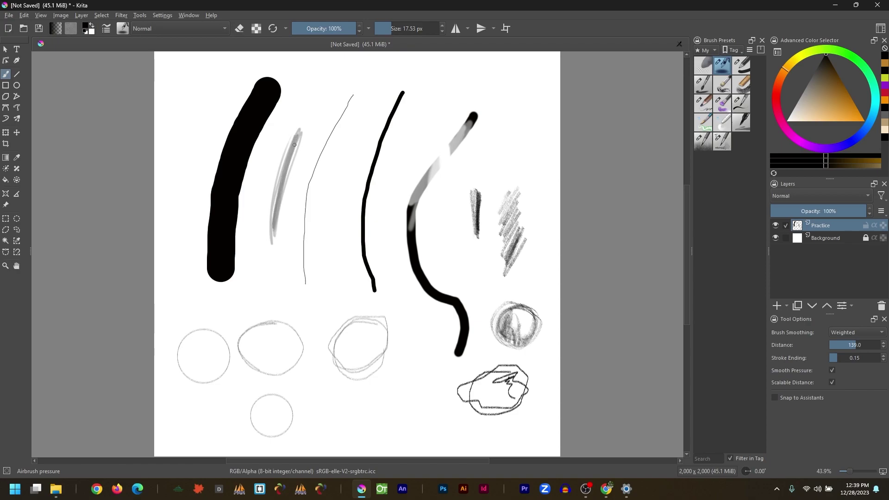
pyautogui.moveTo(306, 110); pyautogui.dragTo(277, 255)
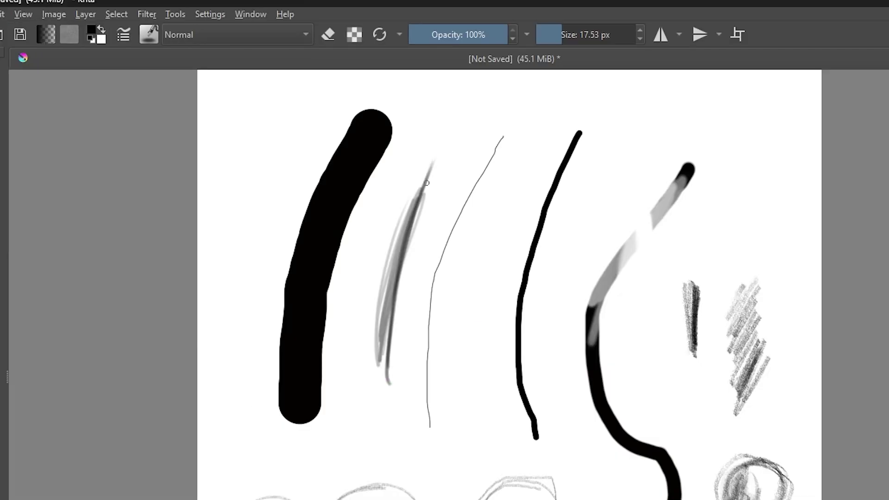
pyautogui.moveTo(427, 182)
pyautogui.mouseDown()
pyautogui.moveTo(395, 315)
pyautogui.moveTo(393, 370)
pyautogui.mouseUp()
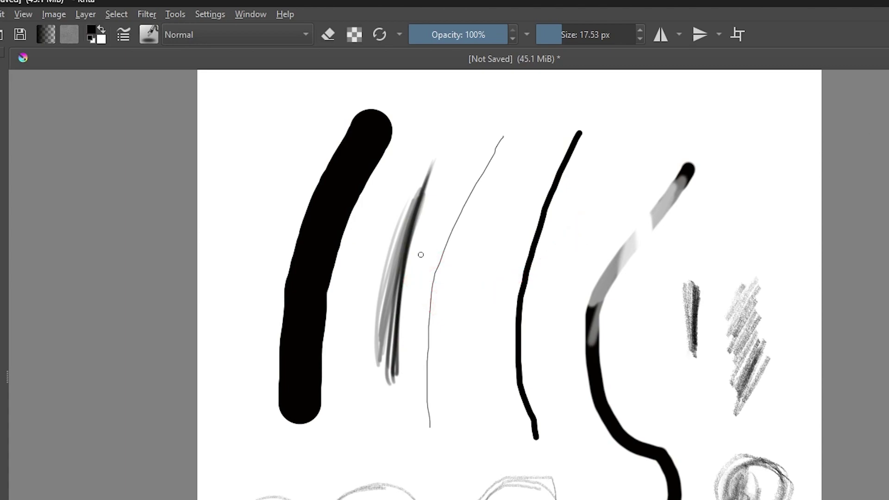
# - Alternate the Airbrush pressure brush between eraser mode and painting to trim the shaded strokes into a narrow tapered line
pyautogui.click(330, 36)
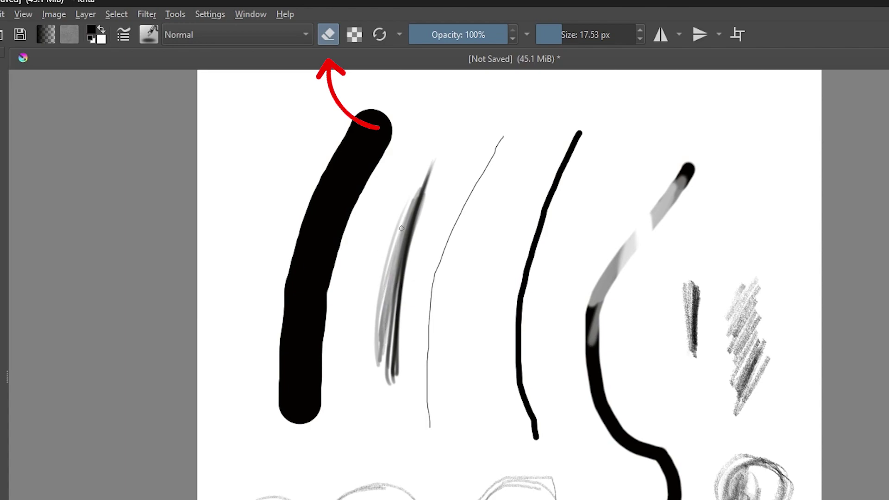
pyautogui.moveTo(389, 304)
pyautogui.mouseDown()
pyautogui.moveTo(405, 213)
pyautogui.moveTo(382, 353)
pyautogui.moveTo(379, 309)
pyautogui.moveTo(390, 244)
pyautogui.moveTo(408, 252)
pyautogui.moveTo(397, 303)
pyautogui.moveTo(399, 254)
pyautogui.moveTo(390, 362)
pyautogui.mouseUp()
pyautogui.press('e')
pyautogui.press('e')
pyautogui.moveTo(403, 227)
pyautogui.mouseDown()
pyautogui.moveTo(386, 323)
pyautogui.moveTo(402, 216)
pyautogui.moveTo(390, 373)
pyautogui.mouseUp()
pyautogui.press('e')
pyautogui.moveTo(408, 231); pyautogui.dragTo(392, 381)
pyautogui.moveTo(419, 211); pyautogui.dragTo(397, 371)
pyautogui.press('e')
pyautogui.moveTo(422, 201); pyautogui.dragTo(397, 365)
pyautogui.moveTo(402, 237)
pyautogui.mouseDown()
pyautogui.moveTo(388, 377)
pyautogui.moveTo(391, 315)
pyautogui.mouseUp()
pyautogui.moveTo(419, 187)
pyautogui.mouseDown()
pyautogui.moveTo(389, 330)
pyautogui.moveTo(395, 368)
pyautogui.mouseUp()
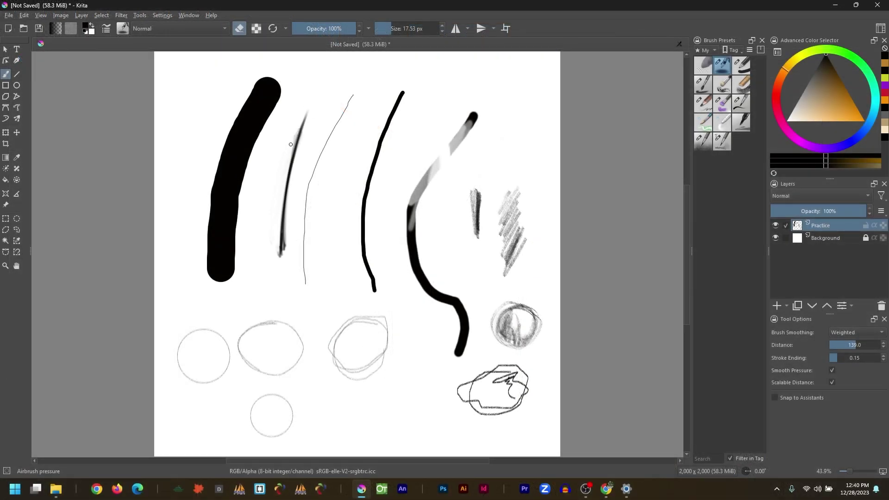
pyautogui.moveTo(291, 144); pyautogui.dragTo(311, 127)
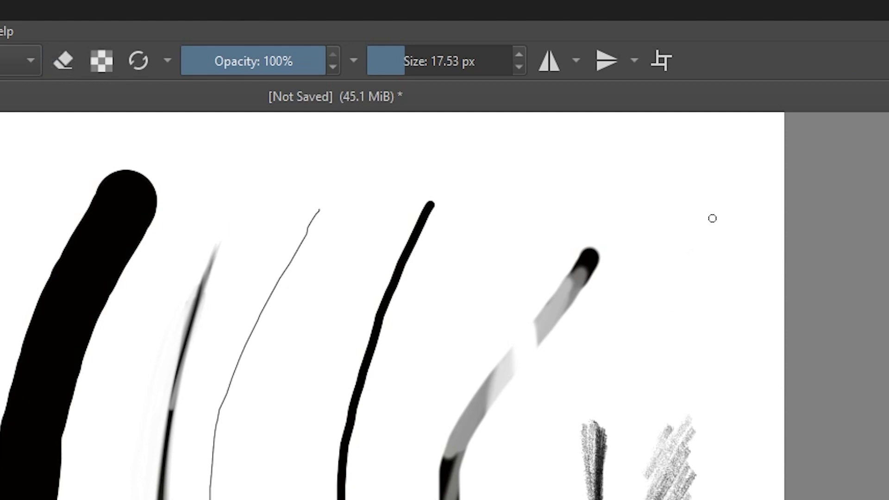
# - Paint a short dark airbrush line above the hatched patches and taper both its ends with the same brush in eraser mode
pyautogui.moveTo(529, 82); pyautogui.dragTo(513, 160)
pyautogui.moveTo(698, 234); pyautogui.dragTo(679, 369)
pyautogui.press('e')
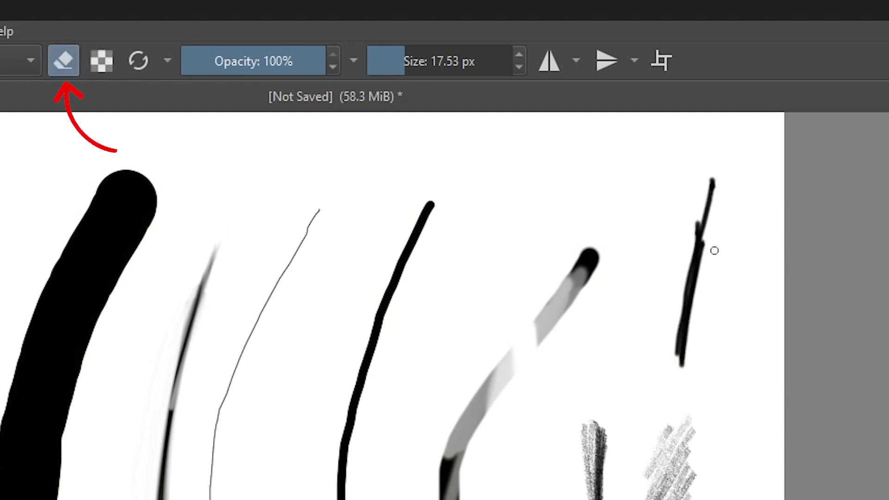
pyautogui.moveTo(706, 244); pyautogui.dragTo(680, 363)
pyautogui.moveTo(698, 295); pyautogui.dragTo(677, 370)
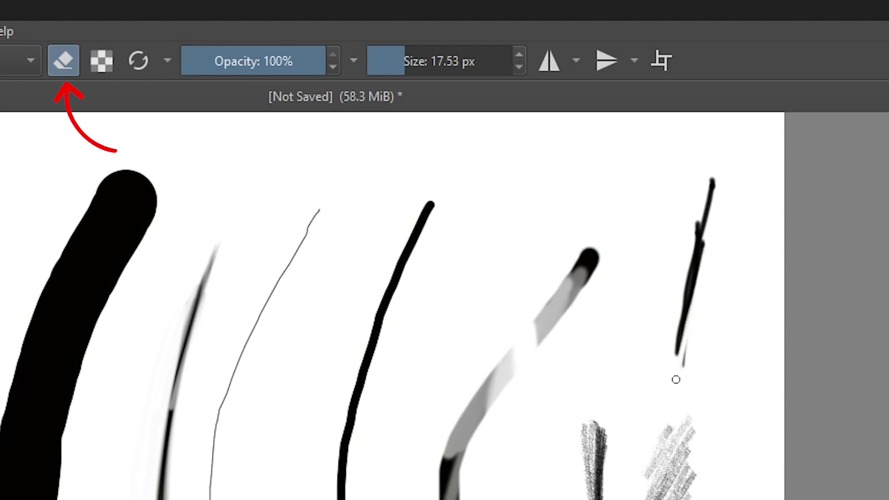
pyautogui.moveTo(696, 315)
pyautogui.mouseDown()
pyautogui.moveTo(672, 367)
pyautogui.moveTo(676, 384)
pyautogui.moveTo(700, 335)
pyautogui.moveTo(687, 357)
pyautogui.moveTo(690, 339)
pyautogui.mouseUp()
pyautogui.moveTo(712, 172); pyautogui.dragTo(716, 208)
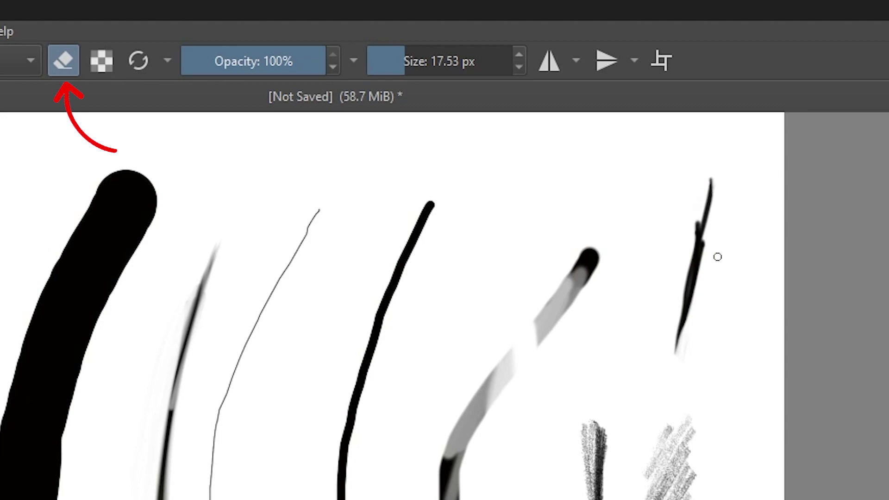
pyautogui.moveTo(709, 175); pyautogui.dragTo(715, 209)
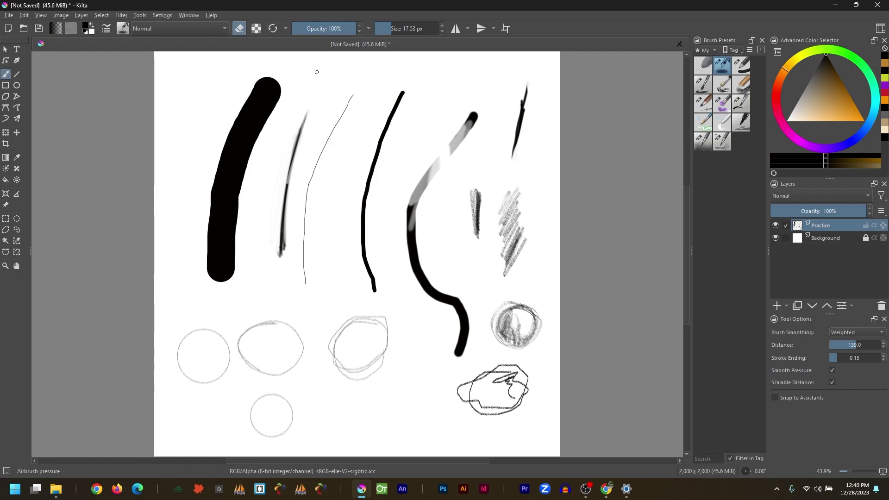
# - Erase thin cuts across the three middle strokes and a small rectangle outline inside the thickest stroke
pyautogui.moveTo(357, 154); pyautogui.dragTo(423, 291)
pyautogui.moveTo(411, 184)
pyautogui.mouseDown()
pyautogui.moveTo(453, 307)
pyautogui.moveTo(421, 287)
pyautogui.mouseUp()
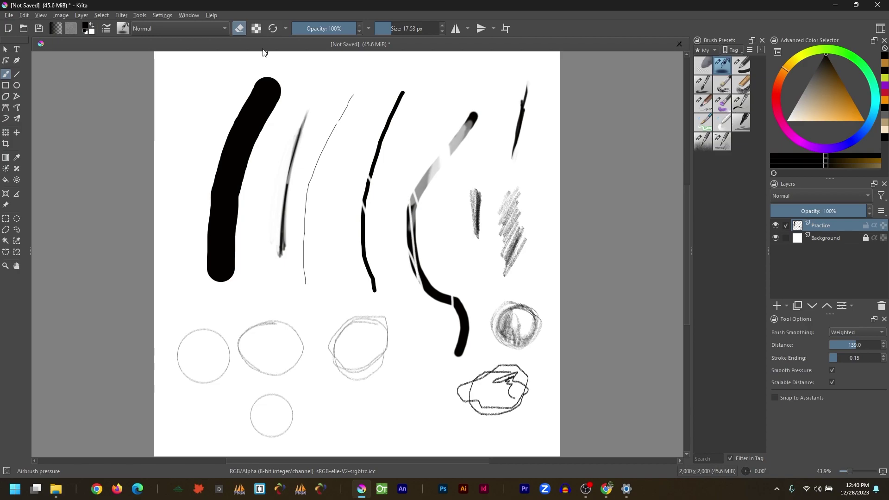
pyautogui.click(5, 85)
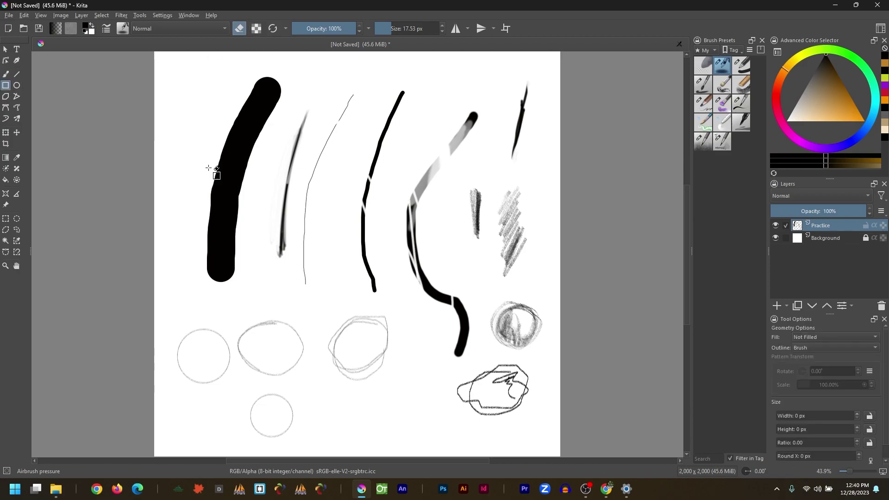
pyautogui.moveTo(227, 147); pyautogui.dragTo(238, 162)
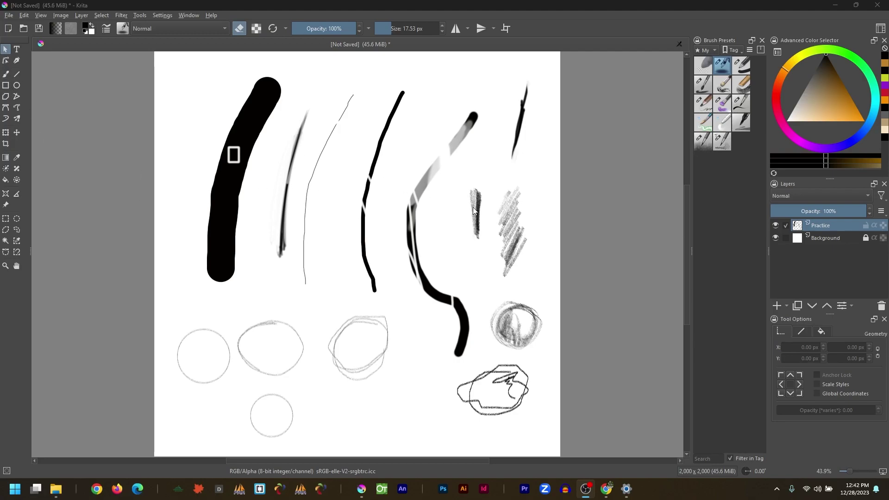
# - Hide the Practice layer and add a new paint layer named Sketch
pyautogui.click(776, 226)
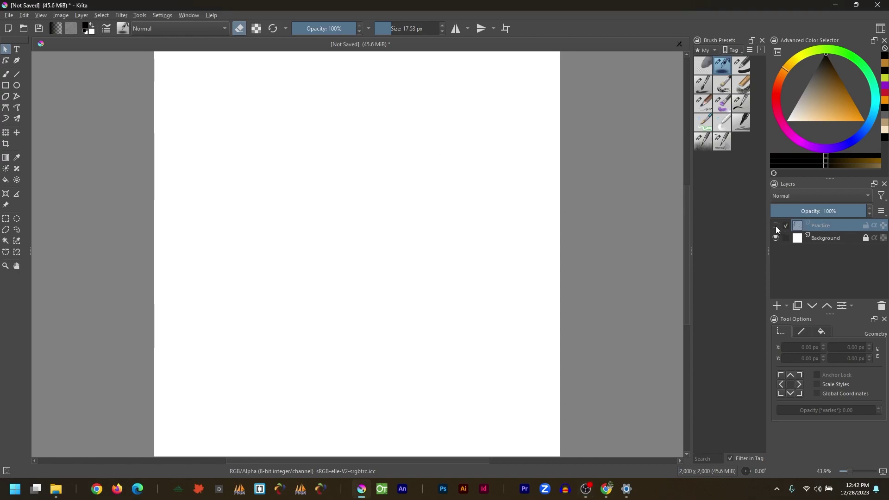
pyautogui.click(776, 225)
pyautogui.click(775, 225)
pyautogui.click(777, 305)
pyautogui.doubleClick(817, 226)
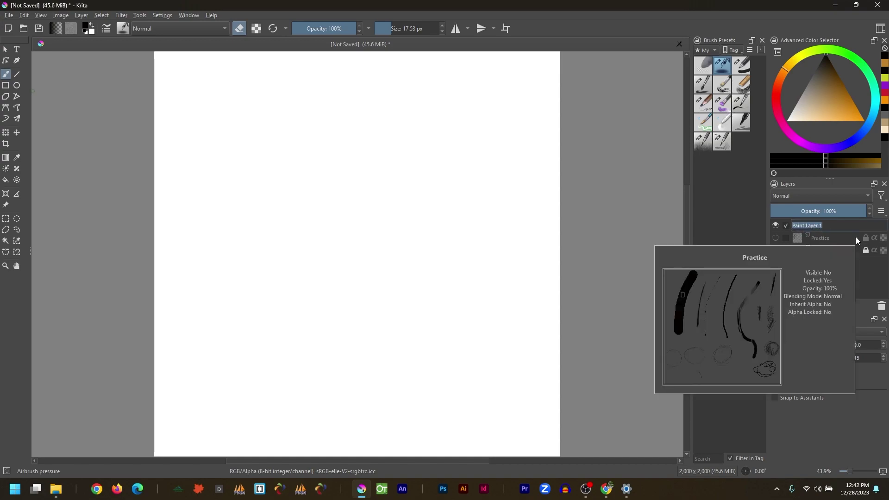
pyautogui.write('Sketch')
pyautogui.press('Return')
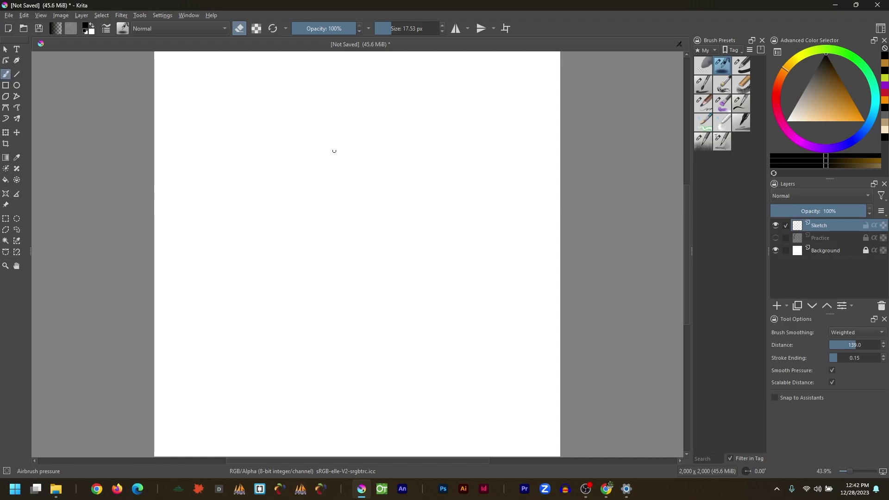
# - Turn off eraser mode, test and clear an airbrush curve on the Sketch layer, and choose the Pencil texture preset
pyautogui.click(242, 27)
pyautogui.moveTo(387, 103)
pyautogui.mouseDown()
pyautogui.moveTo(347, 258)
pyautogui.moveTo(386, 108)
pyautogui.moveTo(353, 179)
pyautogui.moveTo(363, 141)
pyautogui.moveTo(342, 270)
pyautogui.mouseUp()
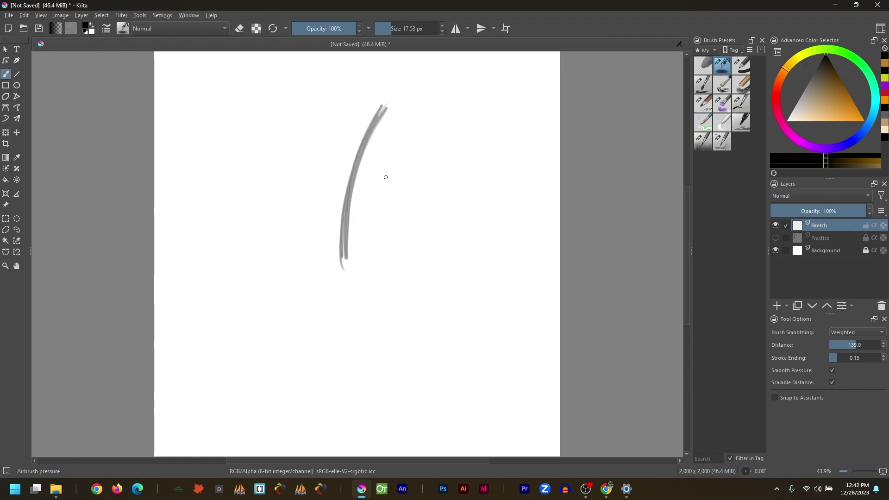
pyautogui.press('Delete')
pyautogui.click(703, 141)
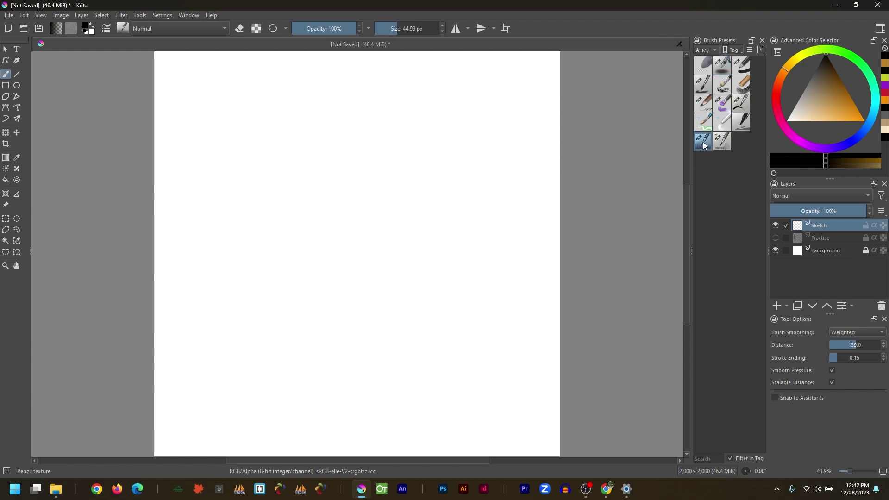
# - Test a Pencil texture oval and curved strokes, clearing the layer after each, and set the brush size to 51.39 px
pyautogui.moveTo(416, 159)
pyautogui.mouseDown()
pyautogui.moveTo(371, 254)
pyautogui.moveTo(367, 242)
pyautogui.moveTo(370, 264)
pyautogui.mouseUp()
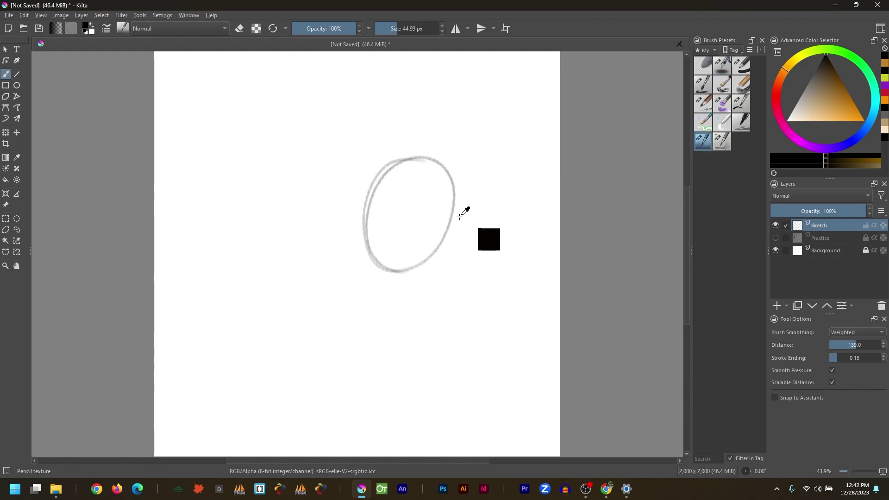
pyautogui.press('Delete')
pyautogui.moveTo(447, 139)
pyautogui.mouseDown()
pyautogui.moveTo(401, 313)
pyautogui.moveTo(452, 139)
pyautogui.mouseUp()
pyautogui.moveTo(451, 259)
pyautogui.mouseDown()
pyautogui.moveTo(474, 258)
pyautogui.moveTo(460, 258)
pyautogui.mouseUp()
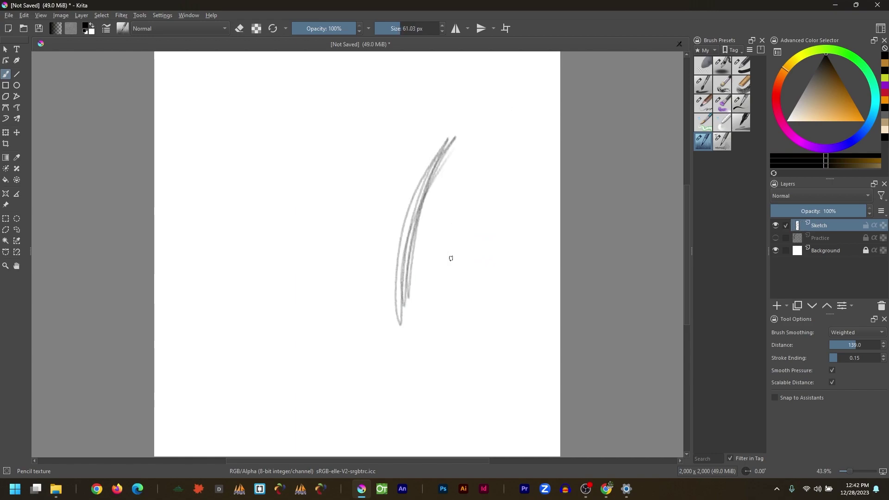
pyautogui.press('Delete')
pyautogui.moveTo(404, 116); pyautogui.dragTo(363, 289)
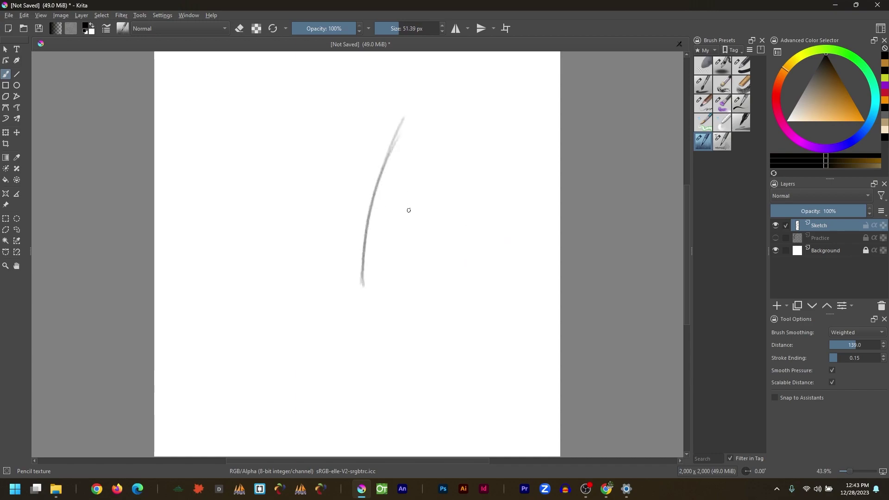
pyautogui.press('Delete')
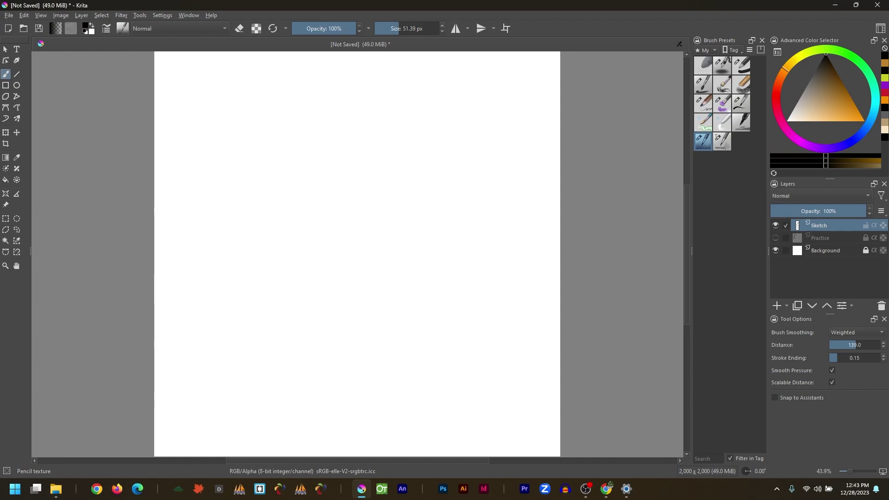
# - Sketch a round smiley face near the canvas's upper-left corner with Pencil texture, and set the brush smoothing to Basic
pyautogui.moveTo(264, 103)
pyautogui.mouseDown()
pyautogui.moveTo(232, 156)
pyautogui.moveTo(258, 106)
pyautogui.moveTo(285, 127)
pyautogui.moveTo(266, 172)
pyautogui.moveTo(288, 155)
pyautogui.mouseUp()
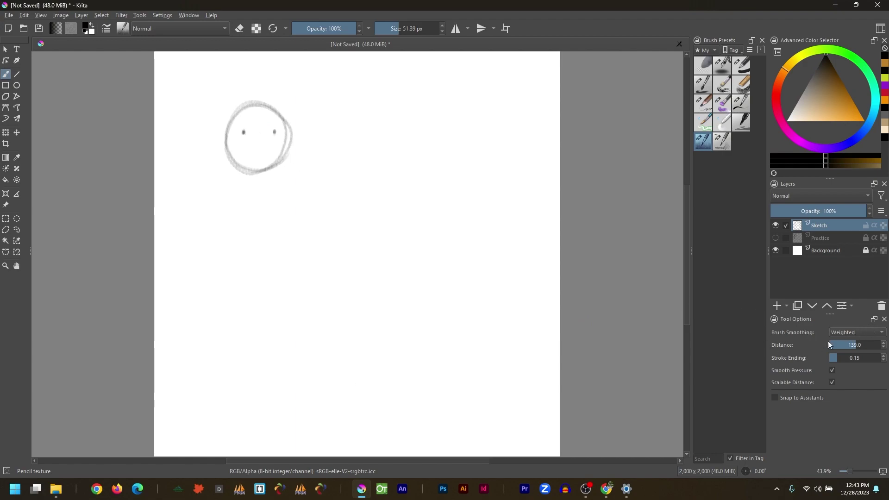
pyautogui.click(838, 331)
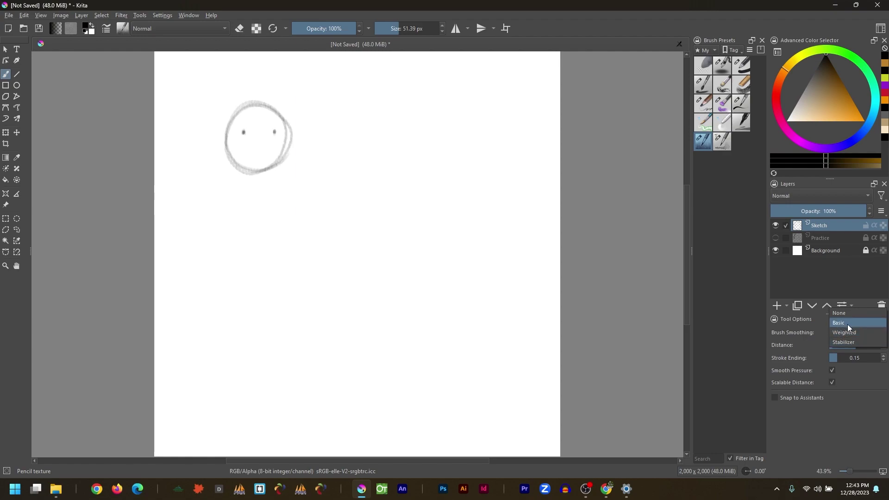
pyautogui.click(845, 324)
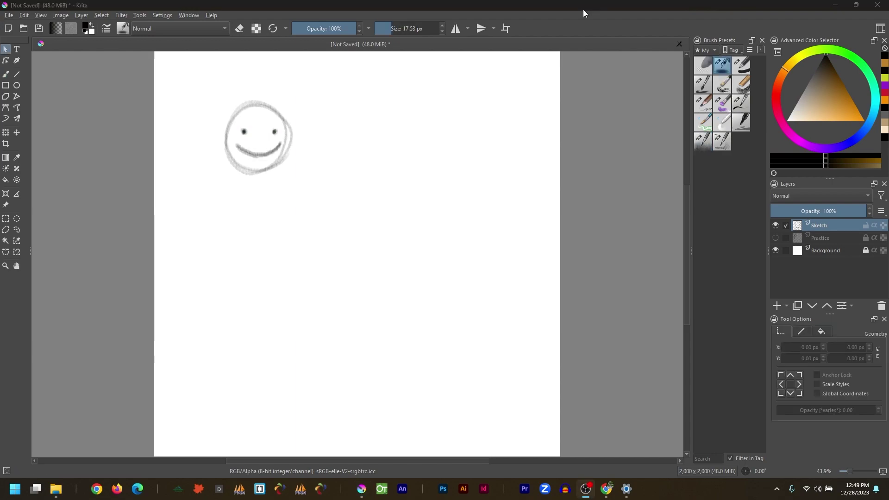
pyautogui.click(573, 31)
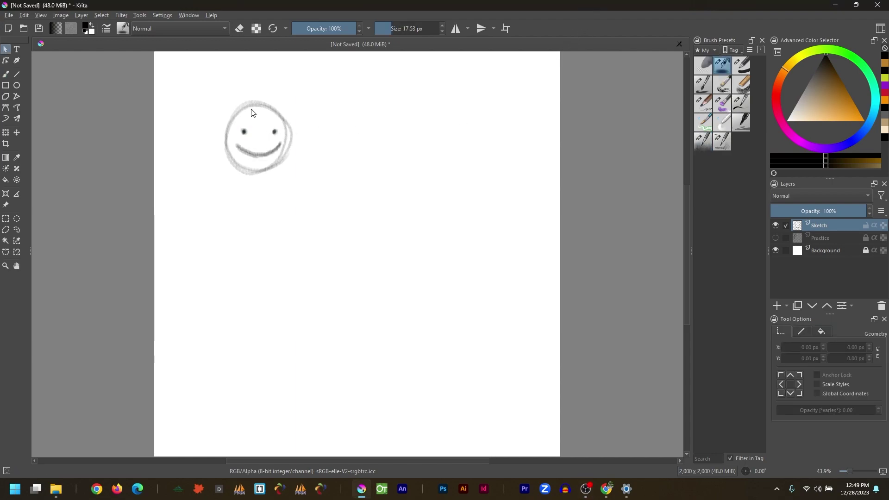
pyautogui.hotkey('alt', 'Tab')
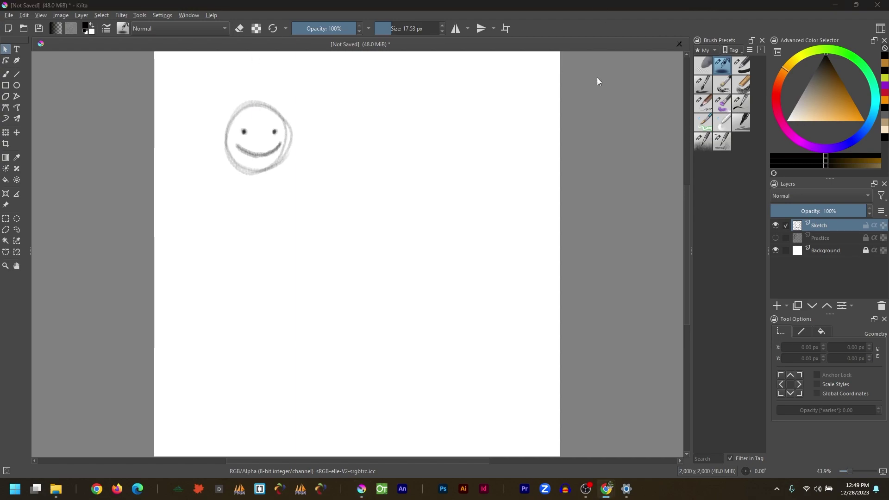
pyautogui.click(377, 131)
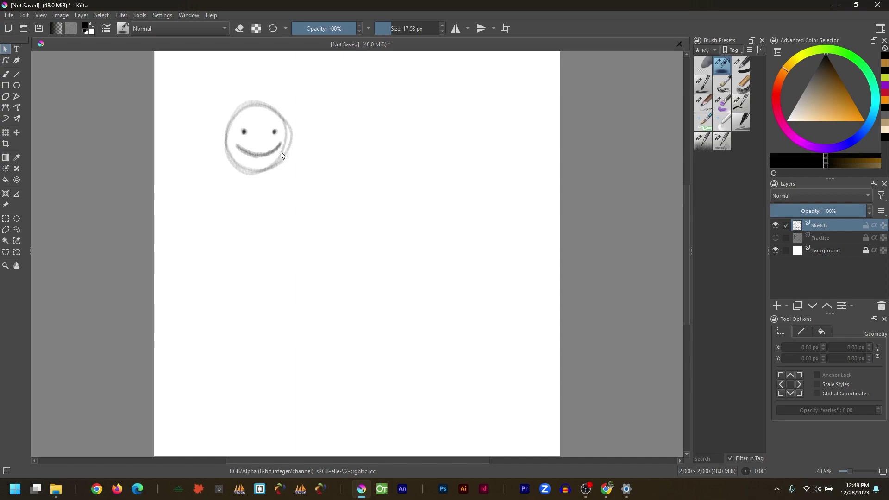
# - Examine the smiley face and its pencil texture at several zoom levels
pyautogui.scroll(5, 281, 152)
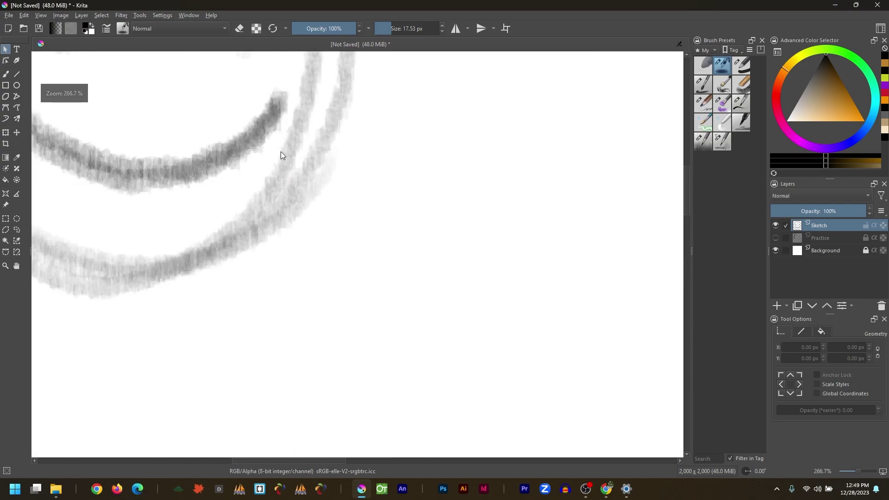
pyautogui.scroll(-6, 281, 151)
pyautogui.scroll(3, 280, 151)
pyautogui.scroll(-1, 281, 152)
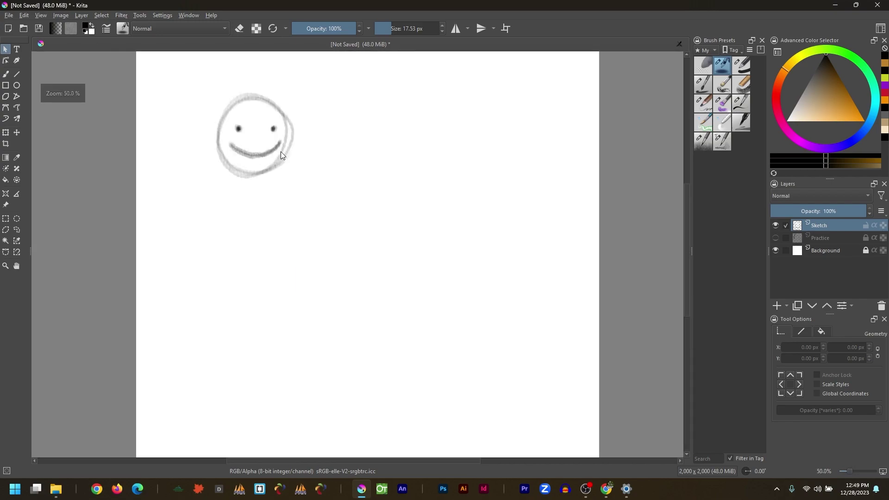
pyautogui.scroll(1, 281, 152)
pyautogui.scroll(-2, 280, 155)
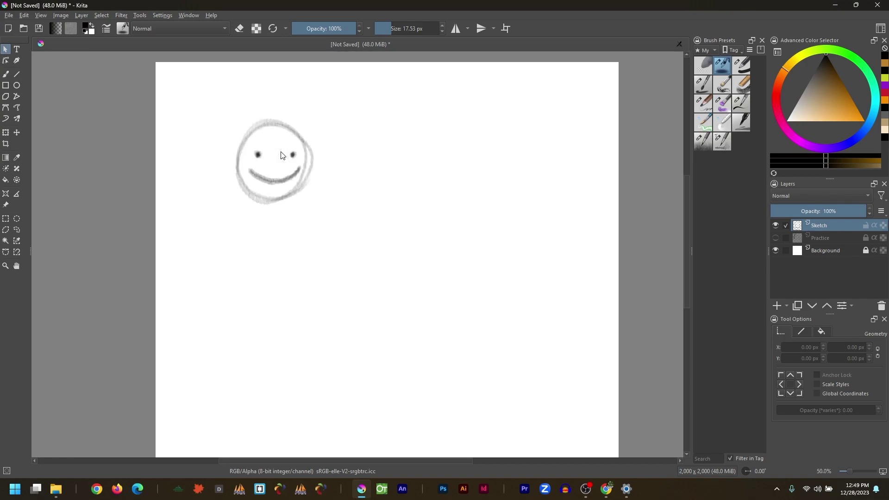
pyautogui.scroll(5, 281, 155)
pyautogui.scroll(-4, 280, 155)
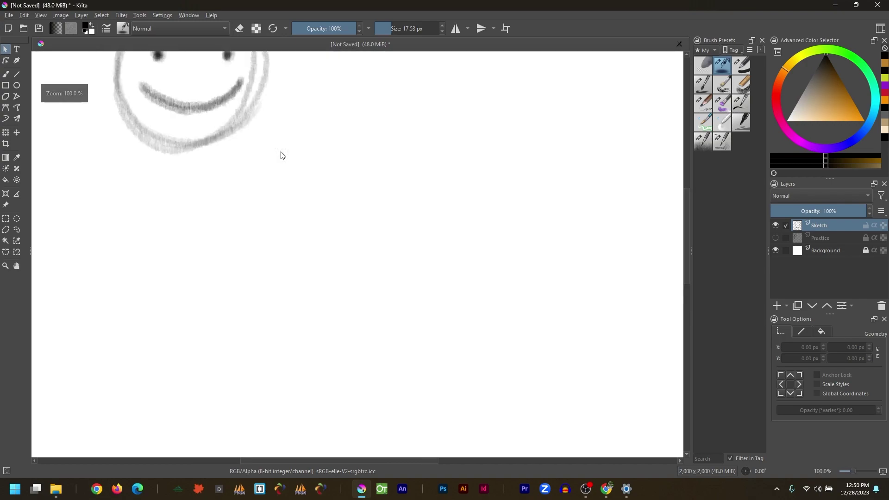
pyautogui.scroll(2, 281, 155)
pyautogui.scroll(-2, 281, 155)
pyautogui.scroll(1, 281, 155)
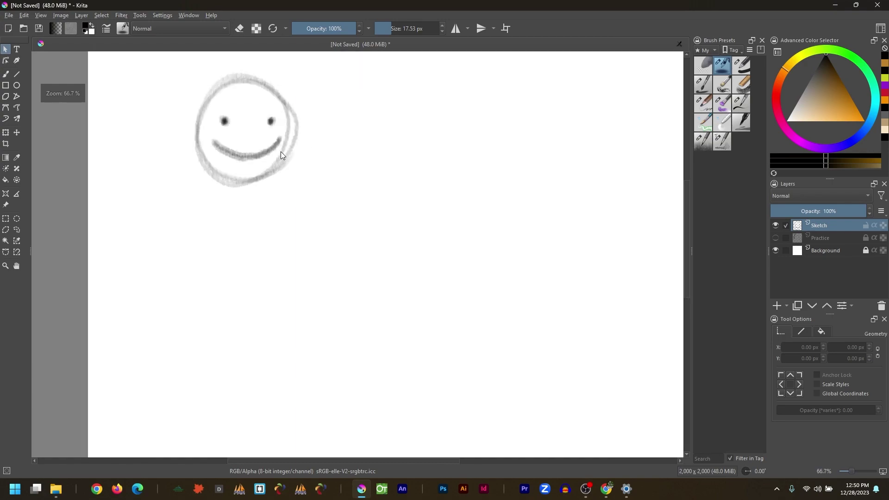
# - View the smiley face at several zoom levels, from close-up to the whole canvas
pyautogui.scroll(1, 281, 154)
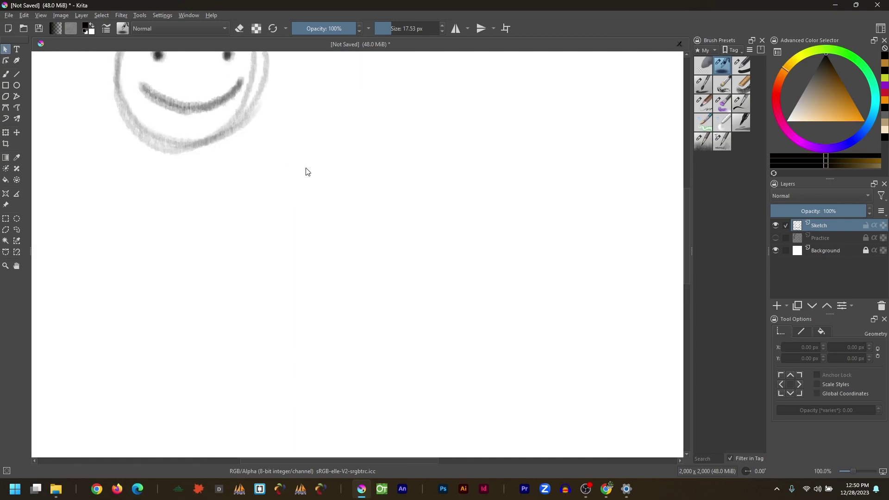
pyautogui.press('2')
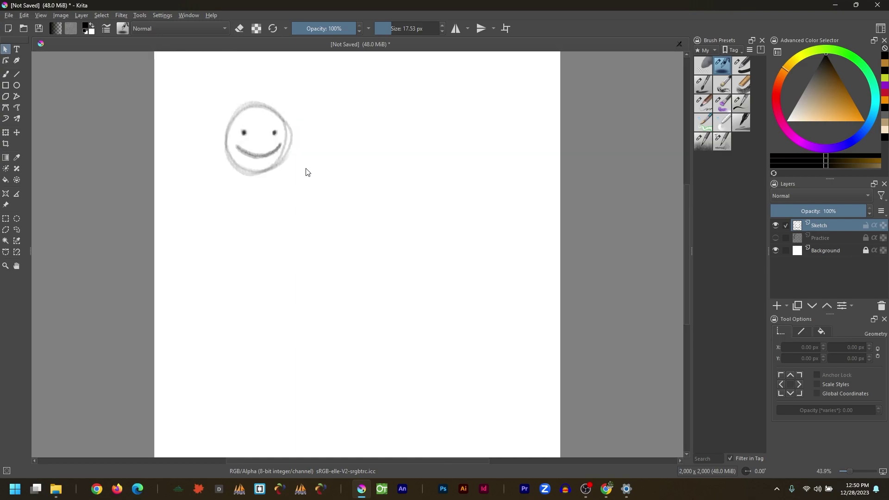
pyautogui.press('3')
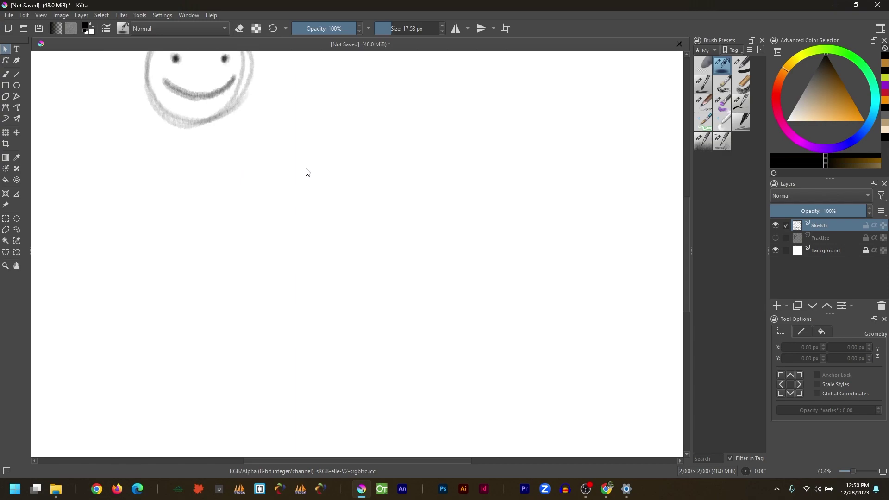
pyautogui.moveTo(852, 470); pyautogui.dragTo(848, 471)
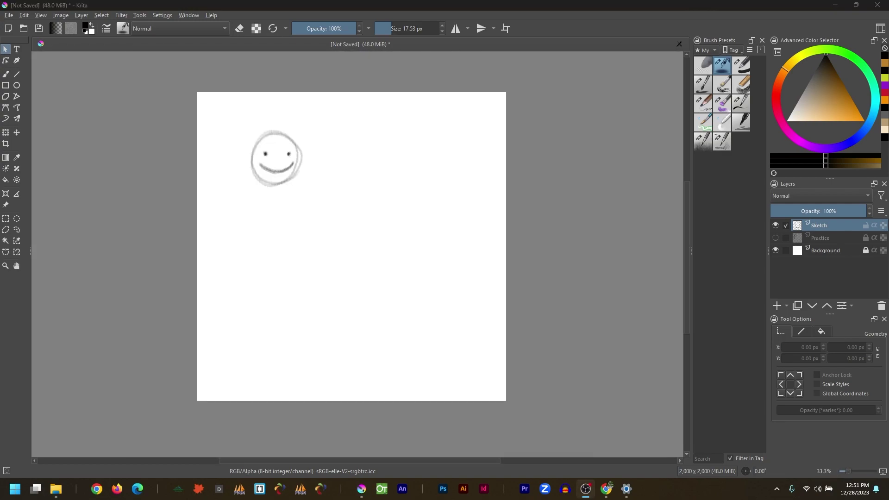
pyautogui.click(467, 85)
pyautogui.press('2')
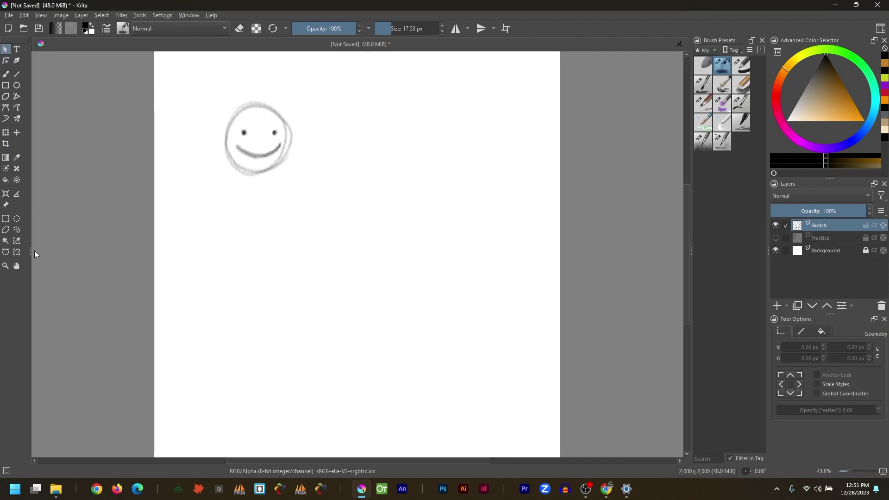
# - Pan the canvas slightly with the Pan tool and again with the brush active, and switch to the Select Shapes tool
pyautogui.click(17, 266)
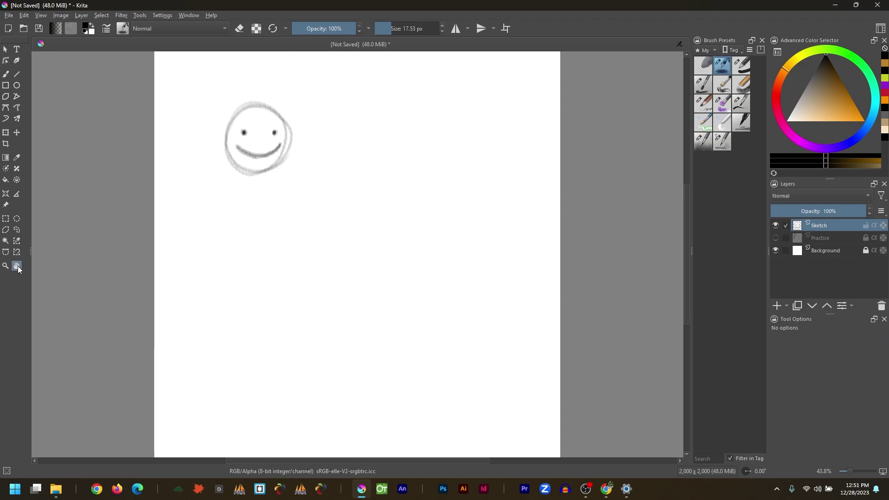
pyautogui.moveTo(258, 200)
pyautogui.mouseDown()
pyautogui.moveTo(490, 206)
pyautogui.moveTo(336, 201)
pyautogui.moveTo(130, 246)
pyautogui.moveTo(357, 274)
pyautogui.moveTo(248, 171)
pyautogui.moveTo(315, 237)
pyautogui.moveTo(268, 193)
pyautogui.moveTo(274, 198)
pyautogui.mouseUp()
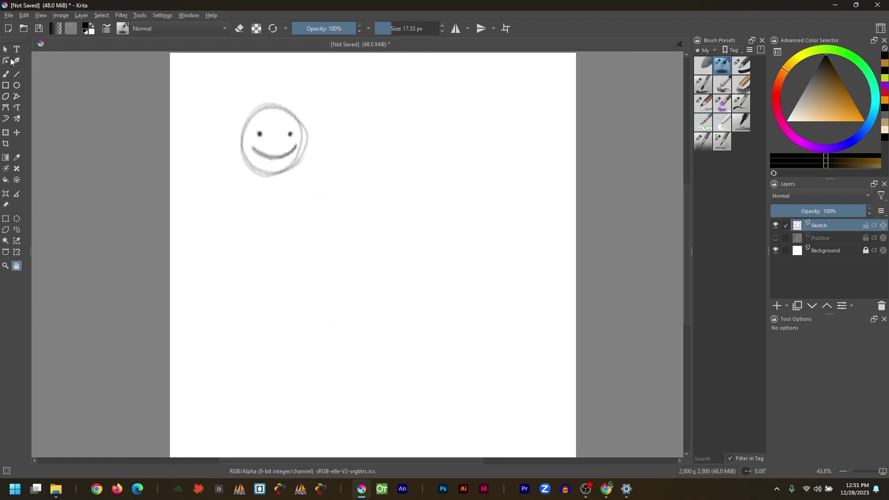
pyautogui.click(6, 77)
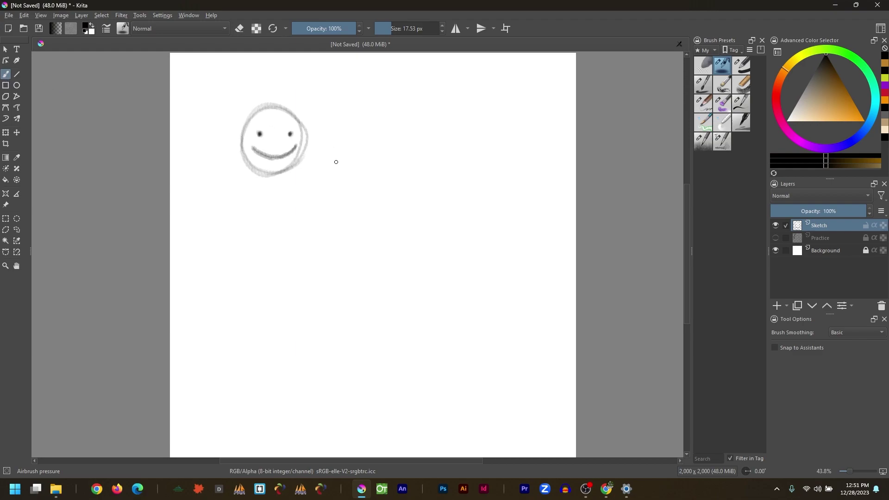
pyautogui.moveTo(335, 163)
pyautogui.mouseDown()
pyautogui.moveTo(197, 169)
pyautogui.moveTo(464, 171)
pyautogui.moveTo(335, 156)
pyautogui.mouseUp()
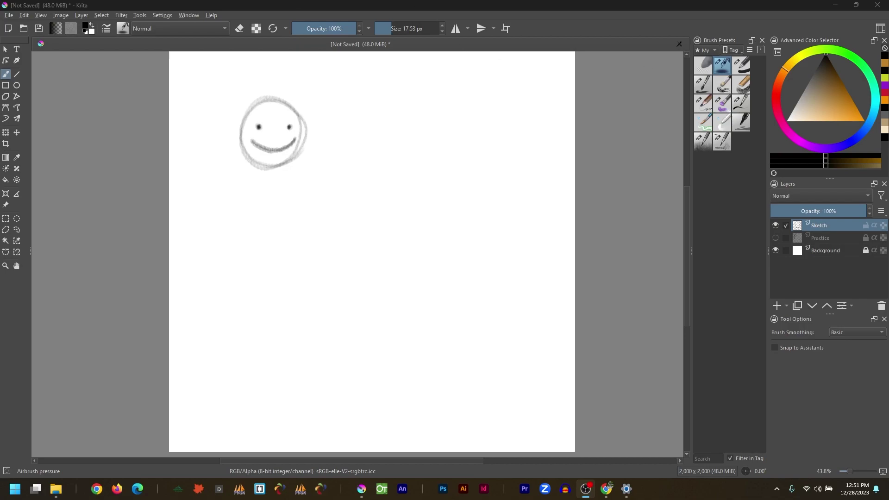
pyautogui.click(6, 49)
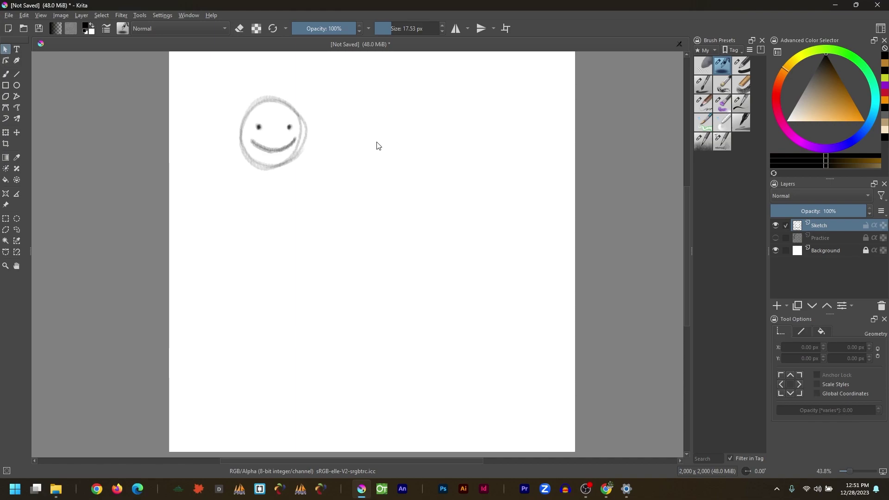
# - Rotate the canvas view counterclockwise in steps to -75°
pyautogui.hotkey('ctrl', '[')
pyautogui.hotkey('ctrl', '[')
pyautogui.hotkey('ctrl', '[')
pyautogui.hotkey('ctrl', '[')
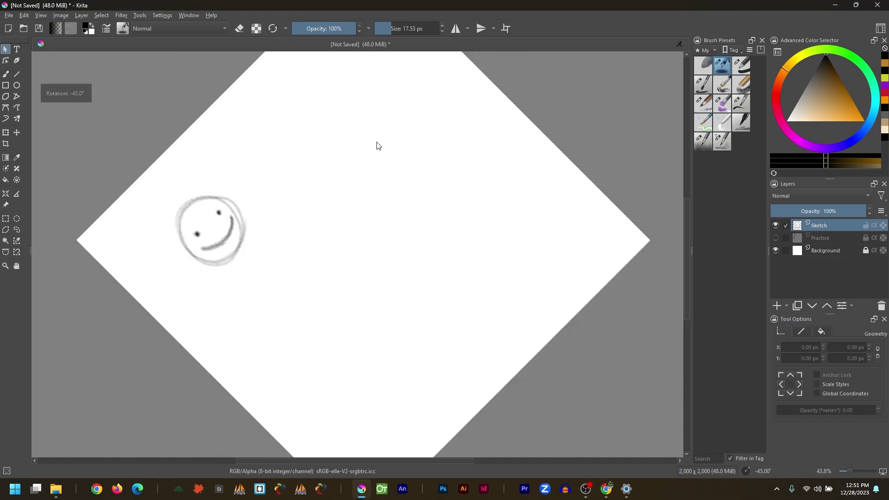
pyautogui.hotkey('ctrl', '[')
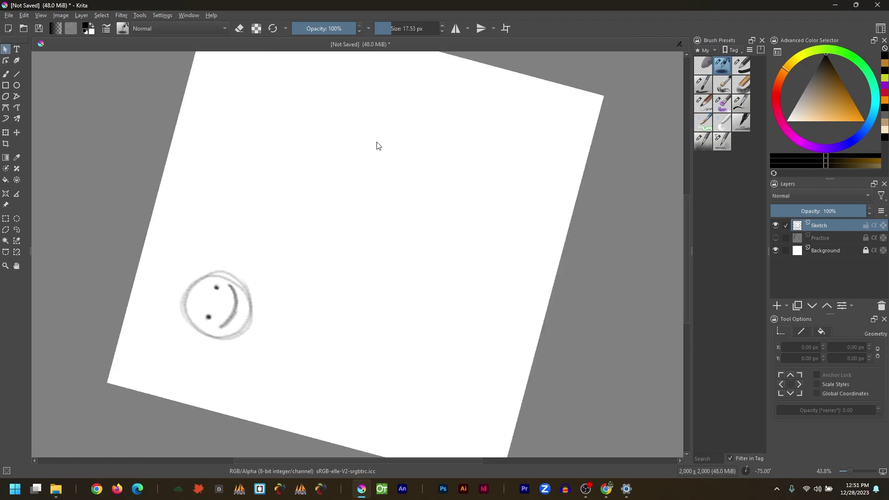
# - Rotate the canvas view clockwise in steps to 75°, and reset the rotation
pyautogui.hotkey('ctrl', ']')
pyautogui.hotkey('ctrl', ']')
pyautogui.hotkey('ctrl', ']')
pyautogui.hotkey('ctrl', ']')
pyautogui.hotkey('ctrl', ']')
pyautogui.hotkey('ctrl', ']')
pyautogui.hotkey('ctrl', ']')
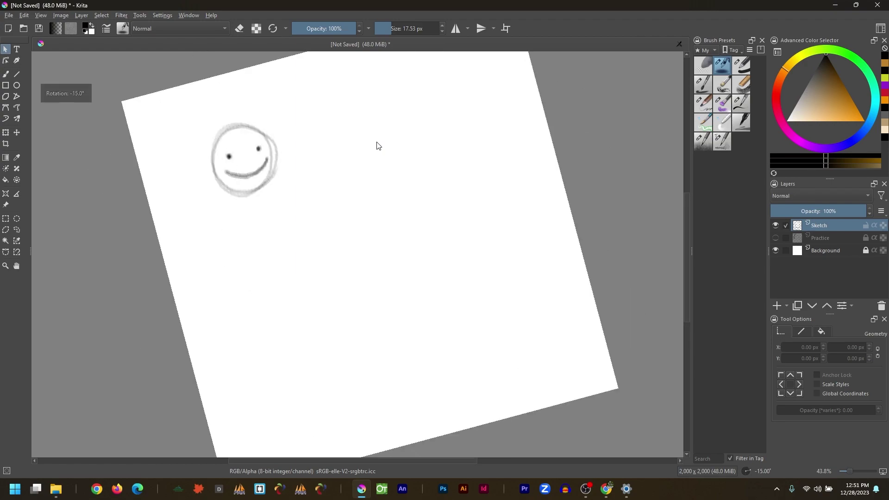
pyautogui.hotkey('ctrl', ']')
pyautogui.hotkey('ctrl', ']')
pyautogui.hotkey('ctrl', ']')
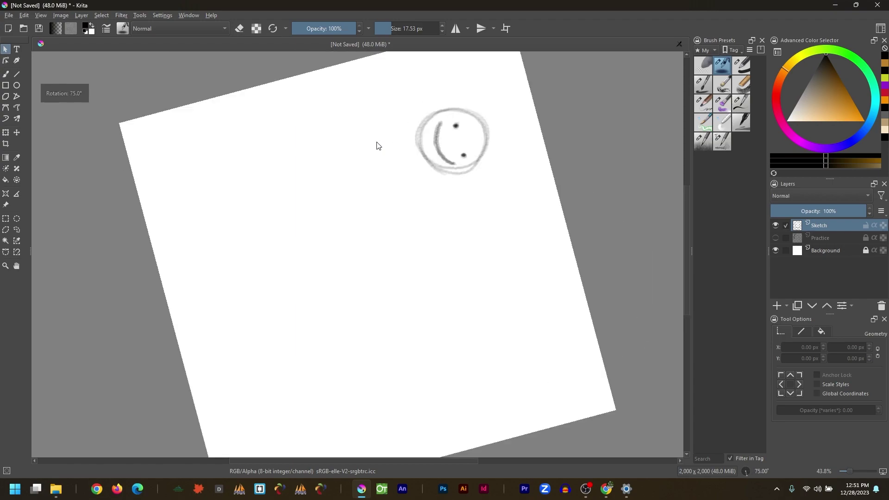
pyautogui.press('5')
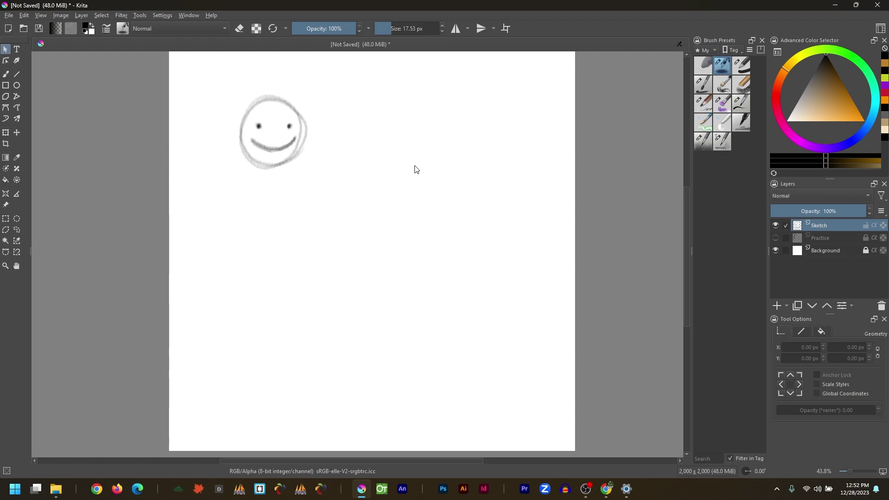
# - Rotate the canvas view freely counterclockwise by about 13°, and reset it to upright
pyautogui.moveTo(375, 160); pyautogui.dragTo(354, 109)
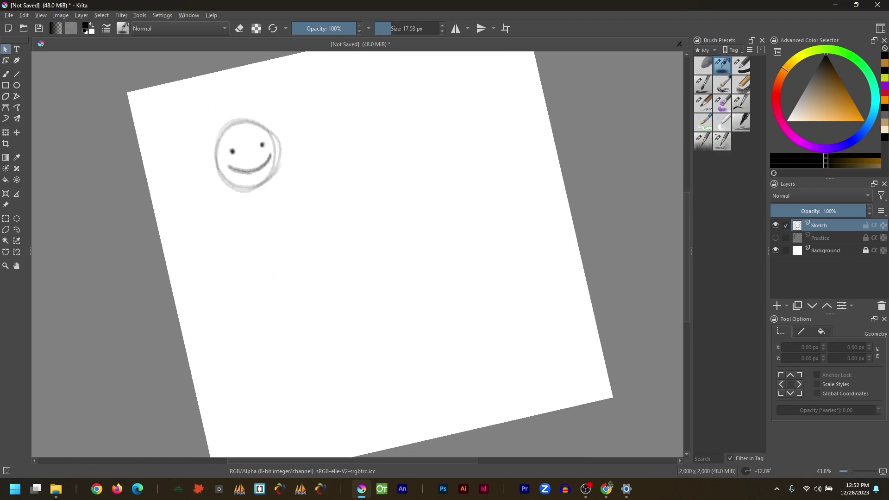
pyautogui.press('5')
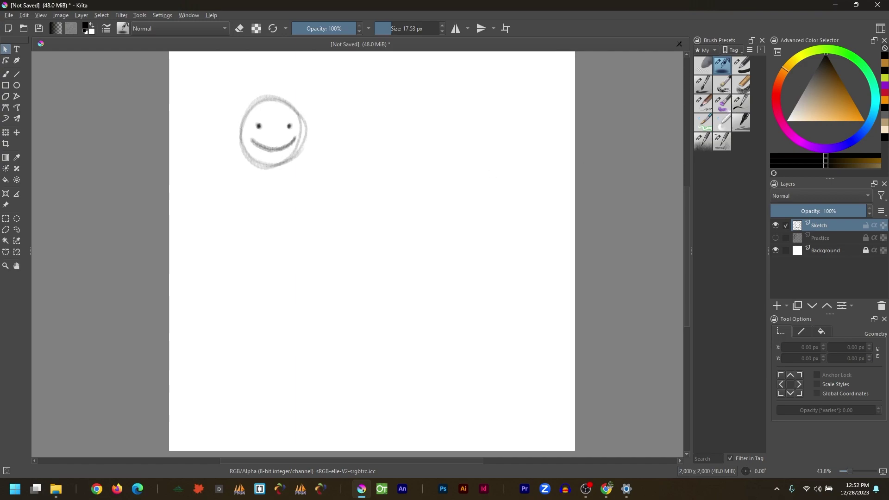
pyautogui.hotkey('alt', 'Tab')
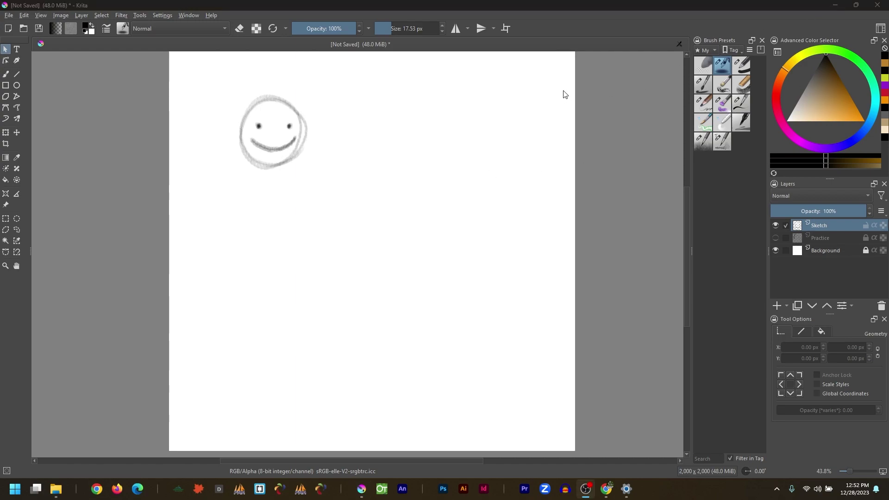
pyautogui.click(338, 124)
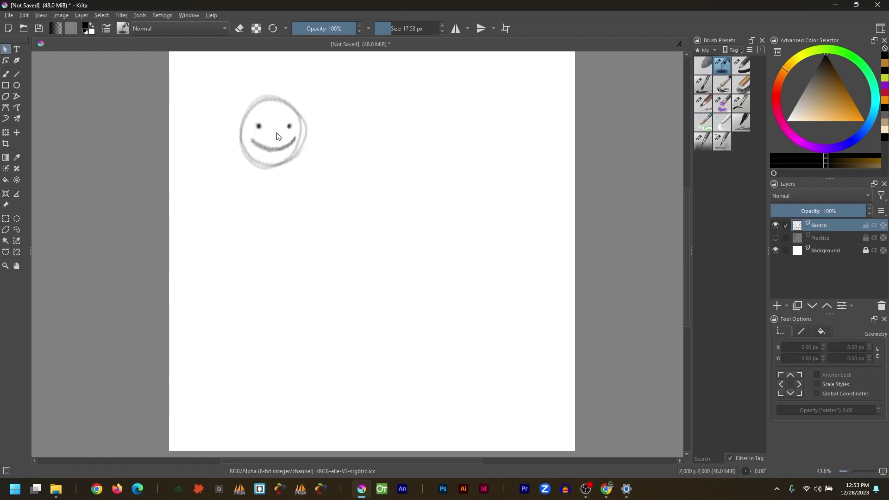
# - Add a new paint layer above the Sketch layer and name it Ink
pyautogui.scroll(5, 276, 137)
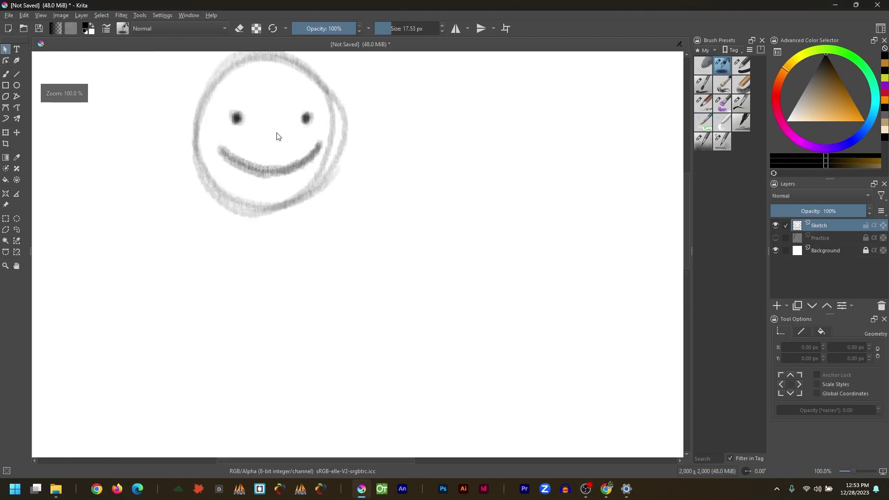
pyautogui.moveTo(234, 115); pyautogui.dragTo(368, 224)
pyautogui.scroll(-2, 324, 211)
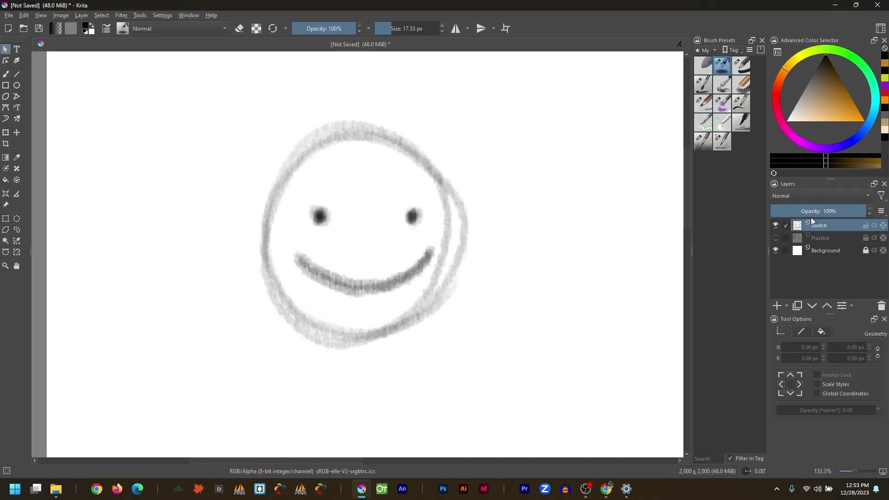
pyautogui.click(776, 306)
pyautogui.doubleClick(828, 226)
pyautogui.write('ink')
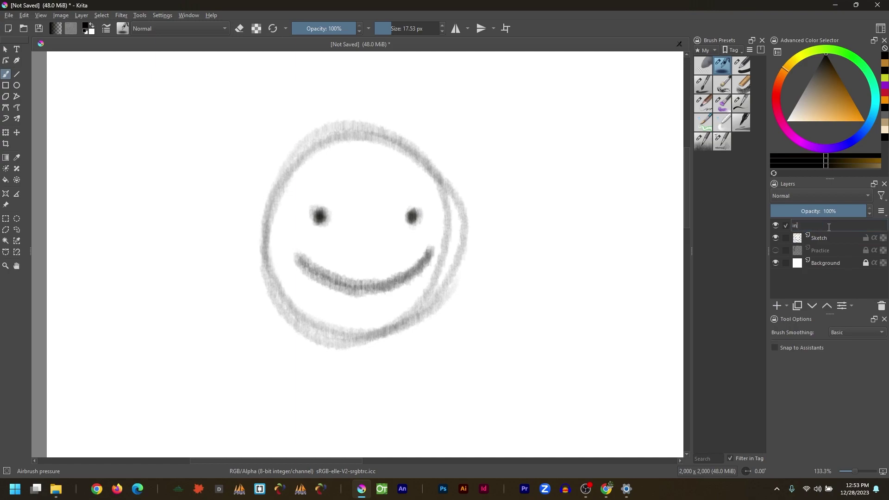
pyautogui.press('Return')
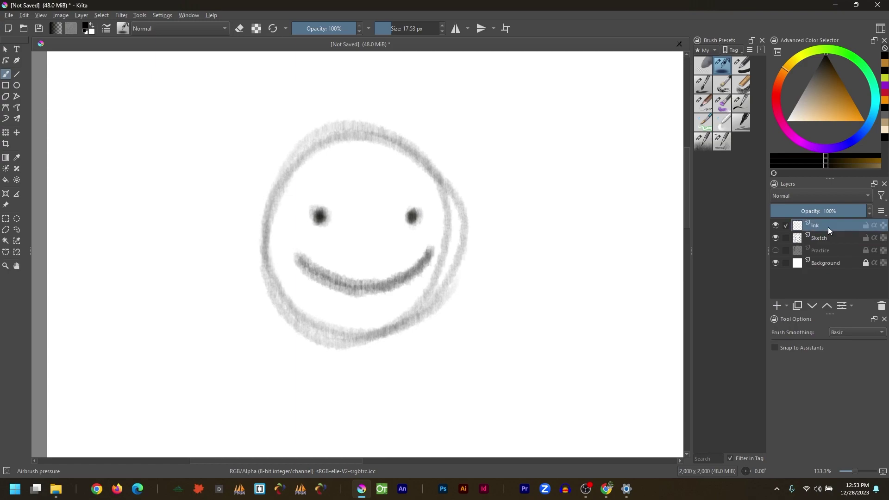
# - Choose the Ink brush 25 preset and set the brush smoothing to Stabilizer
pyautogui.click(742, 103)
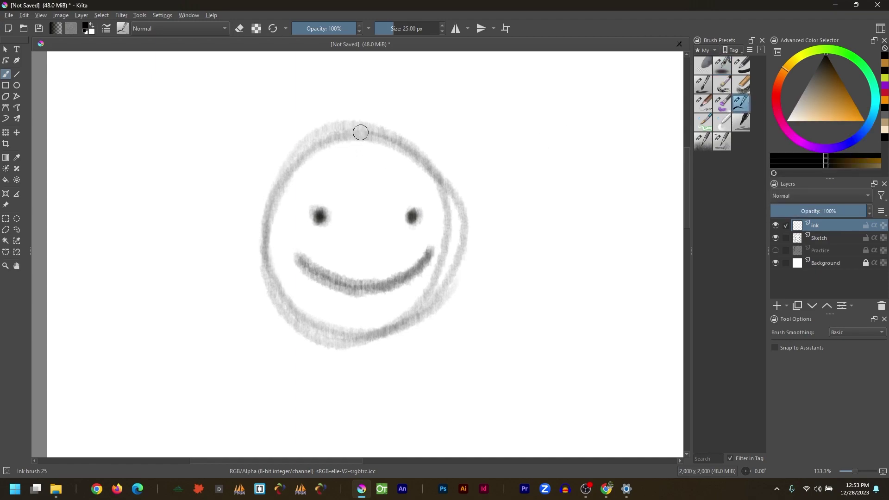
pyautogui.click(839, 333)
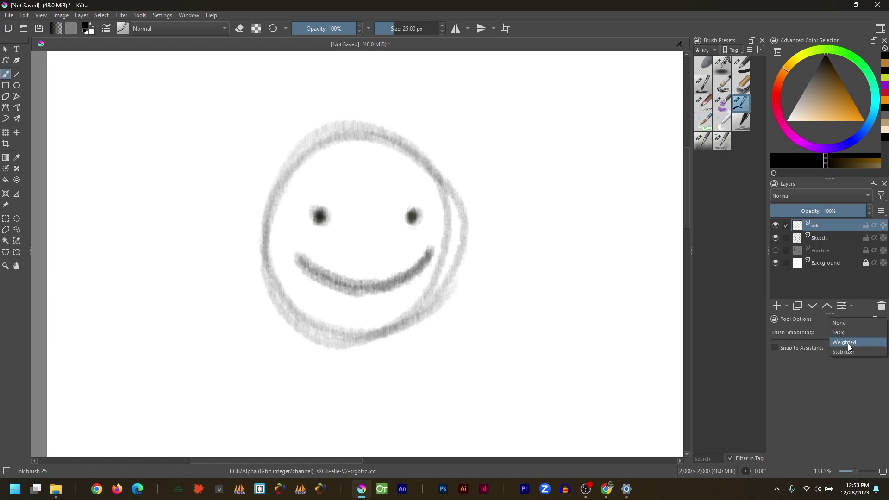
pyautogui.click(851, 353)
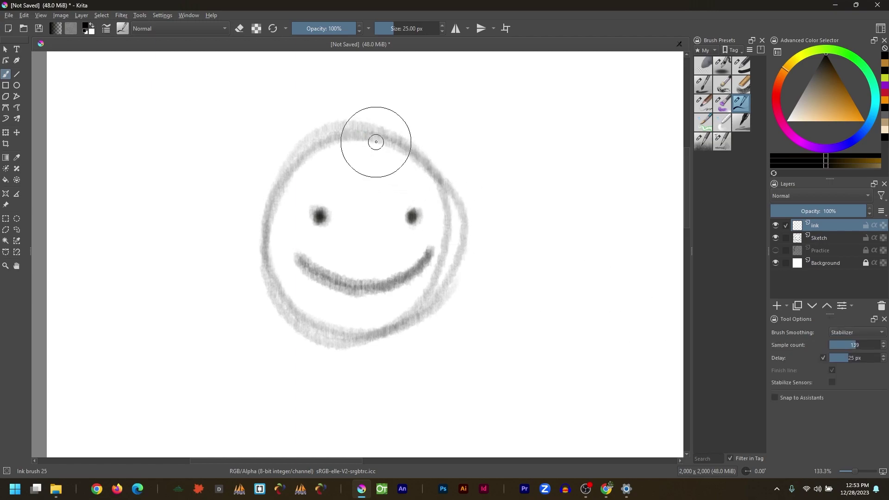
# - Ink the round face outline over the pencil sketch on the Ink layer, undoing the first attempt and redrawing it
pyautogui.moveTo(382, 136)
pyautogui.mouseDown()
pyautogui.moveTo(315, 148)
pyautogui.moveTo(287, 176)
pyautogui.moveTo(274, 258)
pyautogui.moveTo(280, 294)
pyautogui.moveTo(308, 338)
pyautogui.moveTo(351, 354)
pyautogui.moveTo(409, 333)
pyautogui.moveTo(436, 292)
pyautogui.moveTo(456, 221)
pyautogui.moveTo(439, 166)
pyautogui.moveTo(381, 134)
pyautogui.mouseUp()
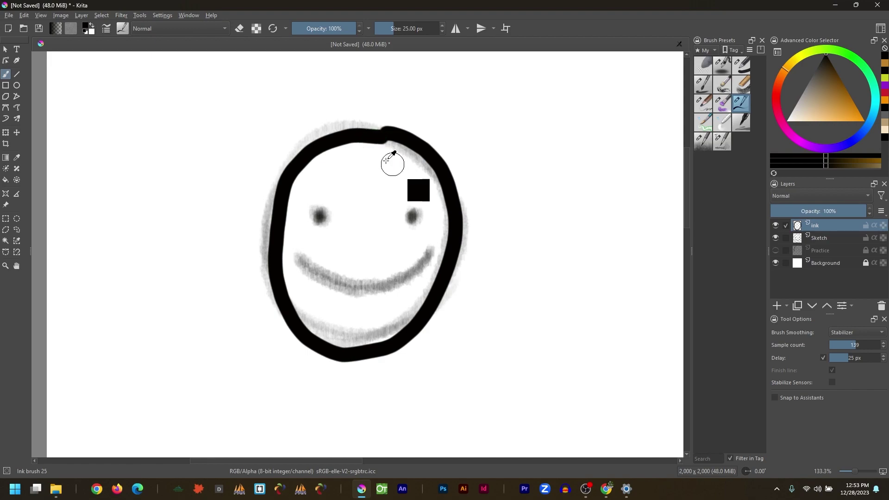
pyautogui.hotkey('ctrl', 'z')
pyautogui.moveTo(374, 134)
pyautogui.mouseDown()
pyautogui.moveTo(309, 149)
pyautogui.moveTo(277, 215)
pyautogui.moveTo(274, 272)
pyautogui.moveTo(301, 317)
pyautogui.moveTo(375, 342)
pyautogui.moveTo(410, 331)
pyautogui.moveTo(440, 307)
pyautogui.moveTo(469, 250)
pyautogui.moveTo(466, 220)
pyautogui.moveTo(437, 174)
pyautogui.moveTo(363, 134)
pyautogui.mouseUp()
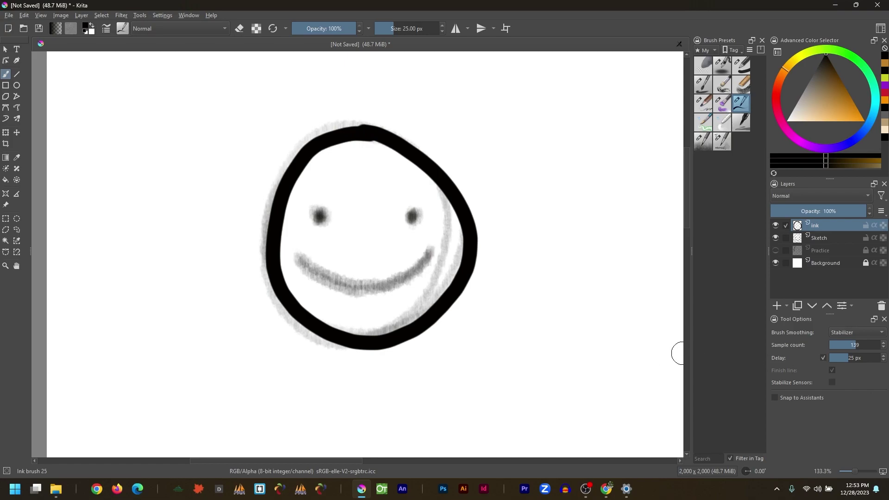
# - Set the brush smoothing to Basic and ink both eyes as solid black dots over the sketched ones
pyautogui.click(848, 333)
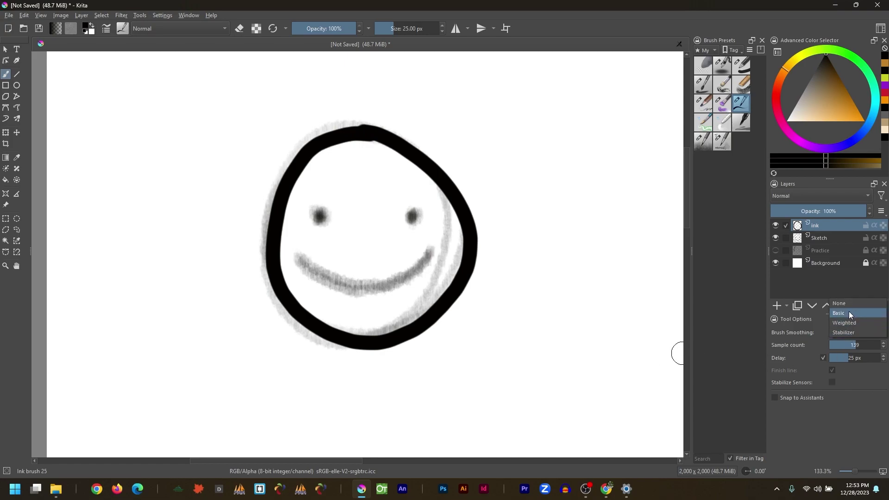
pyautogui.click(849, 314)
pyautogui.click(324, 213)
pyautogui.moveTo(324, 213); pyautogui.dragTo(326, 214)
pyautogui.moveTo(411, 216); pyautogui.dragTo(412, 215)
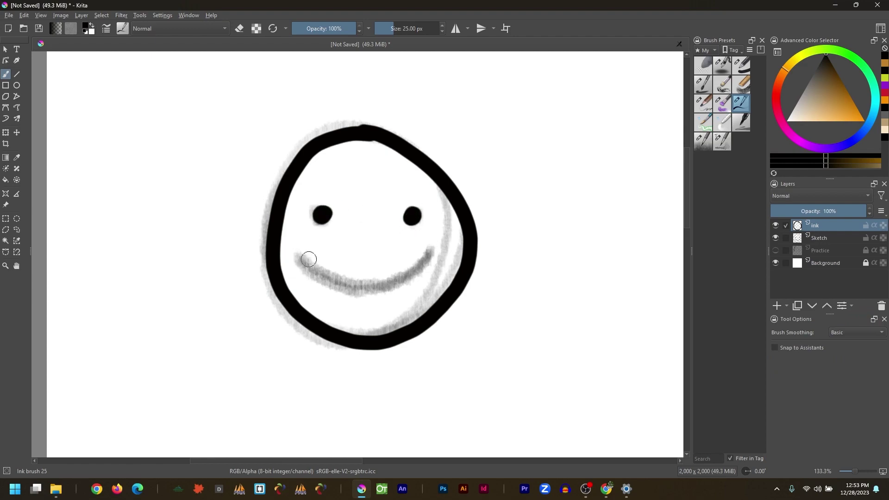
# - Try inking the smile with Basic smoothing, undo it, and redraw it with Stabilizer smoothing
pyautogui.moveTo(300, 256)
pyautogui.mouseDown()
pyautogui.moveTo(325, 274)
pyautogui.moveTo(375, 279)
pyautogui.moveTo(430, 253)
pyautogui.mouseUp()
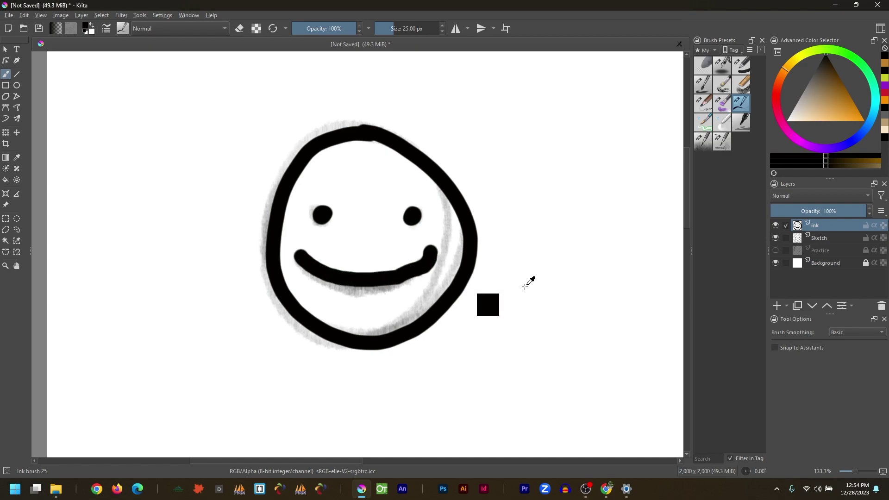
pyautogui.hotkey('ctrl', 'z')
pyautogui.click(849, 334)
pyautogui.click(854, 352)
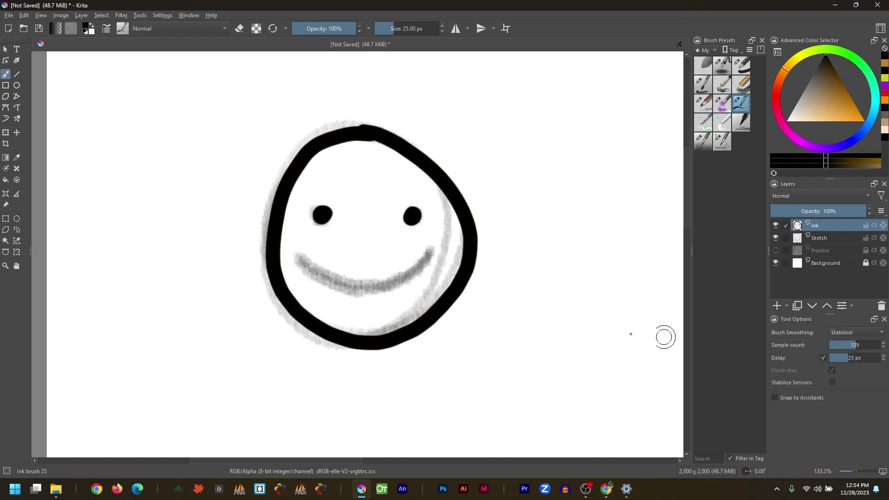
pyautogui.moveTo(308, 265)
pyautogui.mouseDown()
pyautogui.moveTo(350, 283)
pyautogui.moveTo(398, 283)
pyautogui.moveTo(443, 264)
pyautogui.mouseUp()
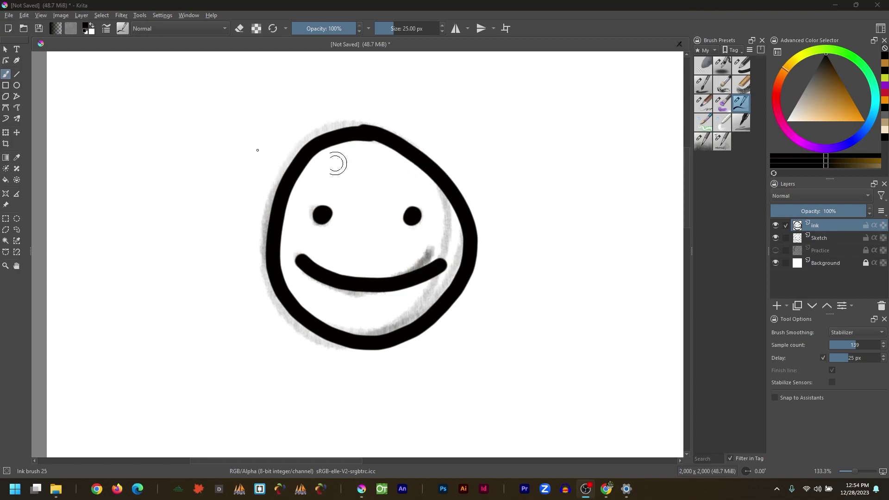
# - Move the Ink layer's smiley toward the canvas's left edge, beside the pencil sketch, and return to the brush tool
pyautogui.click(16, 133)
pyautogui.moveTo(323, 217); pyautogui.dragTo(70, 212)
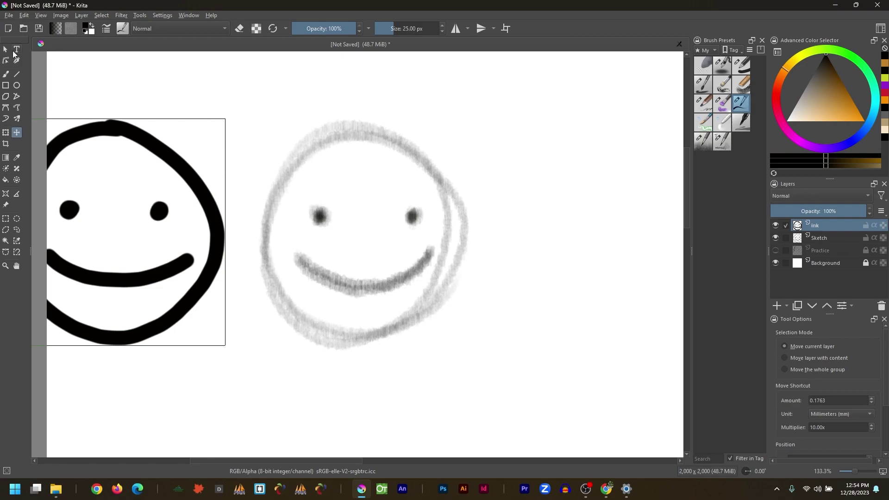
pyautogui.click(5, 73)
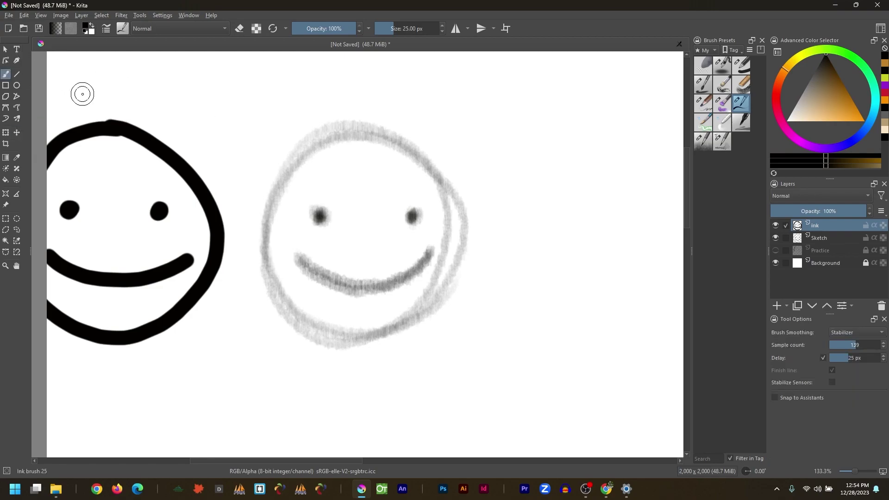
# - Set the brush smoothing to Weighted and ink a second round face outline over the pencil sketch
pyautogui.click(842, 337)
pyautogui.click(851, 323)
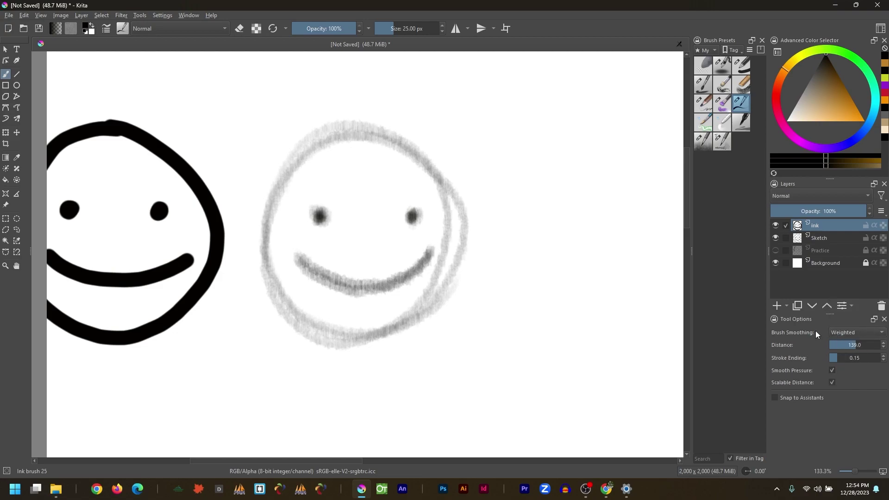
pyautogui.moveTo(375, 132)
pyautogui.mouseDown()
pyautogui.moveTo(335, 134)
pyautogui.moveTo(278, 178)
pyautogui.moveTo(259, 252)
pyautogui.moveTo(303, 325)
pyautogui.moveTo(384, 338)
pyautogui.moveTo(439, 290)
pyautogui.moveTo(453, 211)
pyautogui.moveTo(370, 126)
pyautogui.mouseUp()
# - Set the brush smoothing to Basic and ink both eyes and the smile over the sketched ones
pyautogui.click(856, 332)
pyautogui.click(840, 324)
pyautogui.click(319, 216)
pyautogui.click(413, 217)
pyautogui.moveTo(297, 258); pyautogui.dragTo(427, 255)
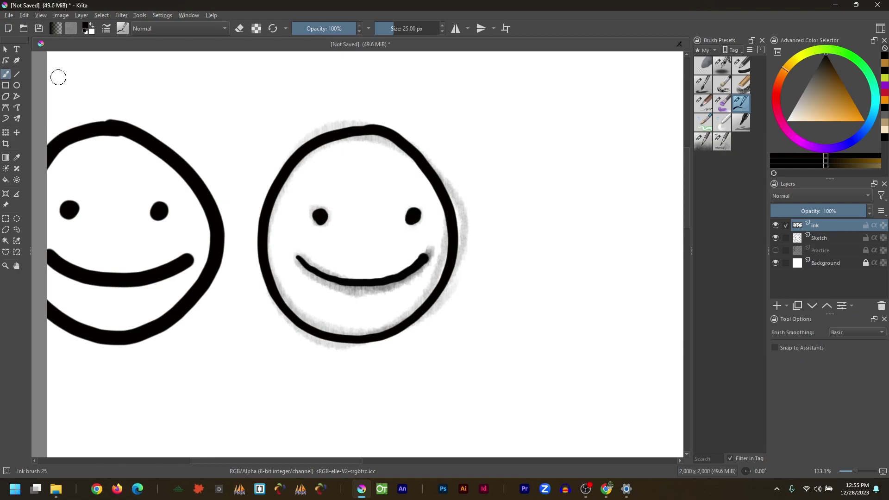
# - Move the Ink layer's two smileys rightward so they sit clear of the pencil sketch
pyautogui.click(17, 133)
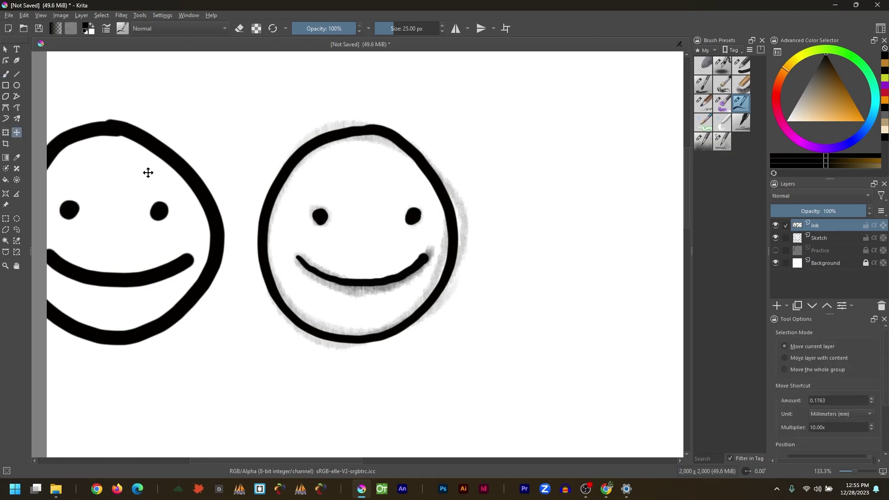
pyautogui.scroll(-3, 148, 173)
pyautogui.moveTo(148, 173)
pyautogui.mouseDown()
pyautogui.moveTo(300, 251)
pyautogui.moveTo(345, 178)
pyautogui.mouseUp()
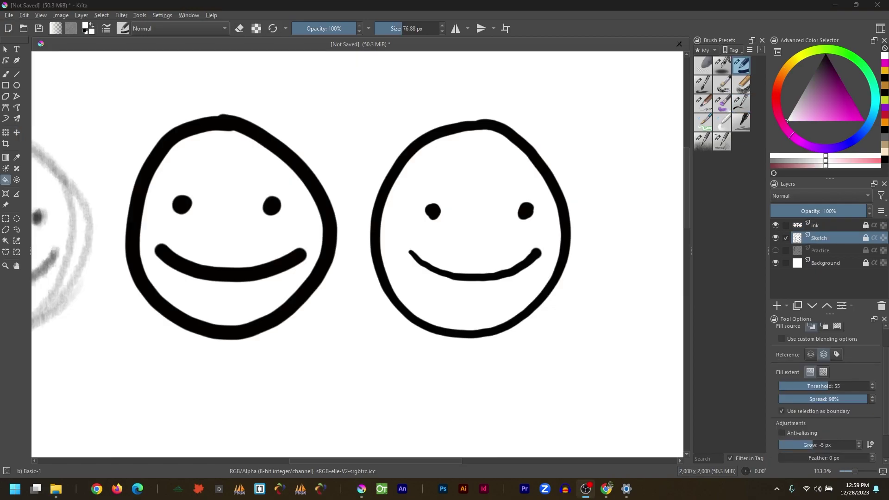
# - Add one paint layer directly above the Sketch layer, undoing the extra one, and name it color
pyautogui.doubleClick(777, 306)
pyautogui.hotkey('ctrl', 'z')
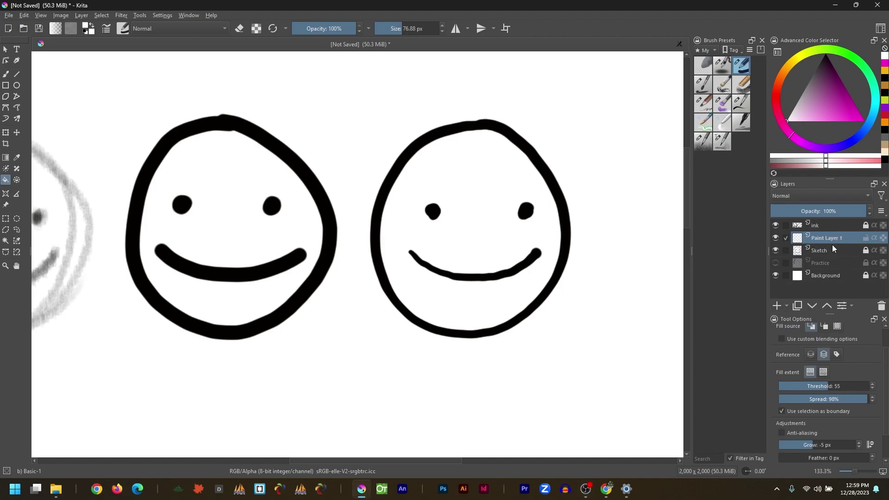
pyautogui.doubleClick(829, 237)
pyautogui.write('color')
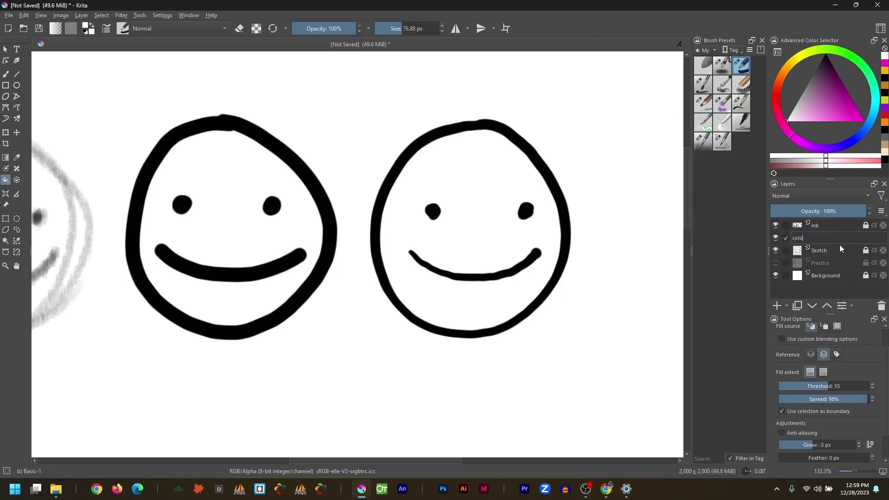
pyautogui.press('Return')
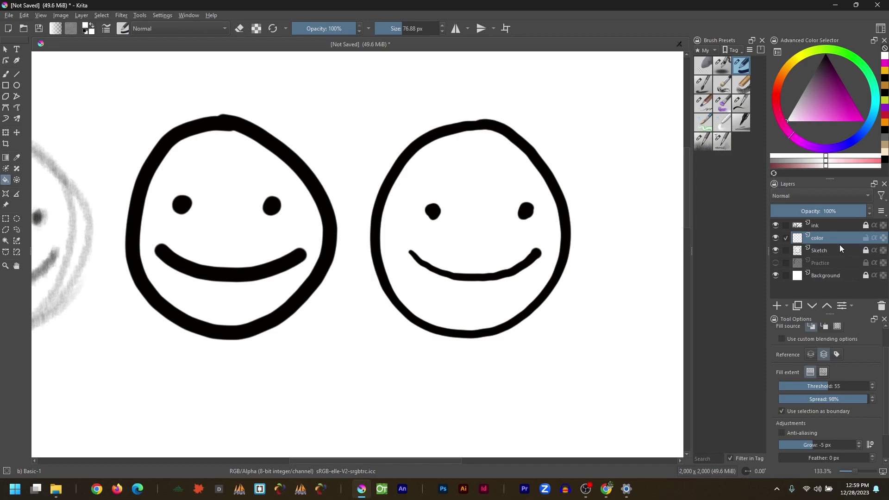
# - Paint the thick-outlined smiley solid magenta on the color layer, and try the layer above Ink before returning it beneath
pyautogui.press('b')
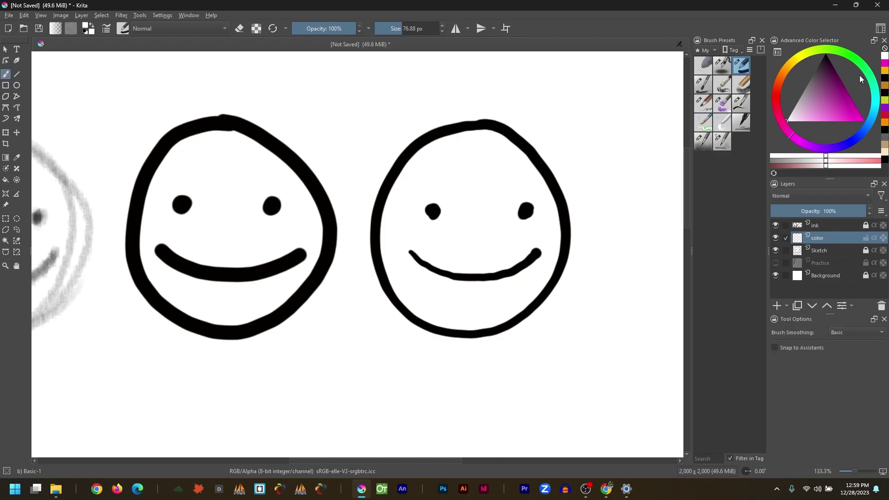
pyautogui.moveTo(837, 114); pyautogui.dragTo(855, 115)
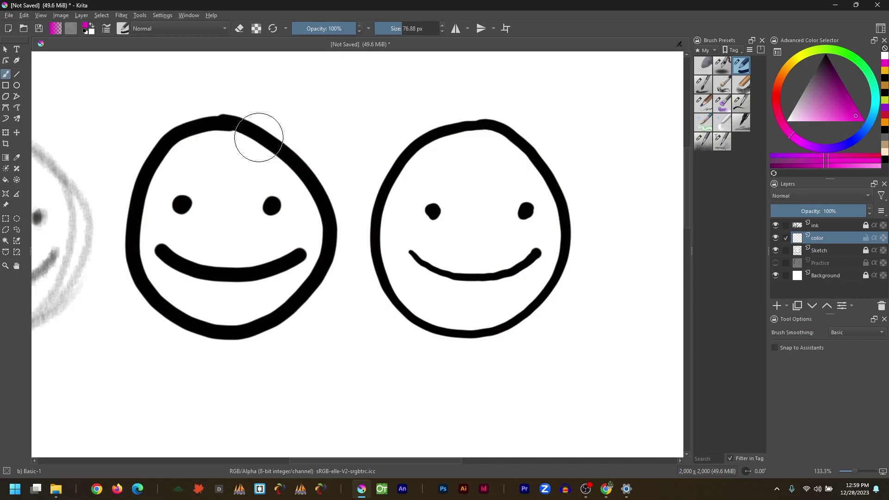
pyautogui.moveTo(219, 150)
pyautogui.mouseDown()
pyautogui.moveTo(186, 162)
pyautogui.moveTo(173, 184)
pyautogui.moveTo(160, 234)
pyautogui.moveTo(165, 273)
pyautogui.moveTo(182, 293)
pyautogui.moveTo(226, 306)
pyautogui.moveTo(277, 291)
pyautogui.moveTo(294, 272)
pyautogui.moveTo(305, 215)
pyautogui.moveTo(247, 155)
pyautogui.moveTo(211, 153)
pyautogui.moveTo(192, 264)
pyautogui.moveTo(253, 277)
pyautogui.moveTo(271, 214)
pyautogui.moveTo(239, 176)
pyautogui.moveTo(211, 221)
pyautogui.moveTo(245, 253)
pyautogui.moveTo(232, 209)
pyautogui.moveTo(255, 228)
pyautogui.mouseUp()
pyautogui.moveTo(825, 240); pyautogui.dragTo(821, 221)
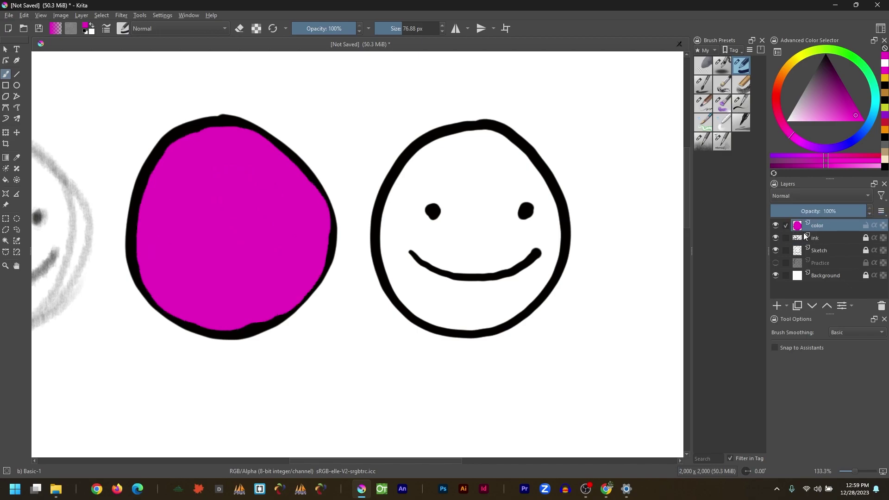
pyautogui.moveTo(820, 223); pyautogui.dragTo(823, 242)
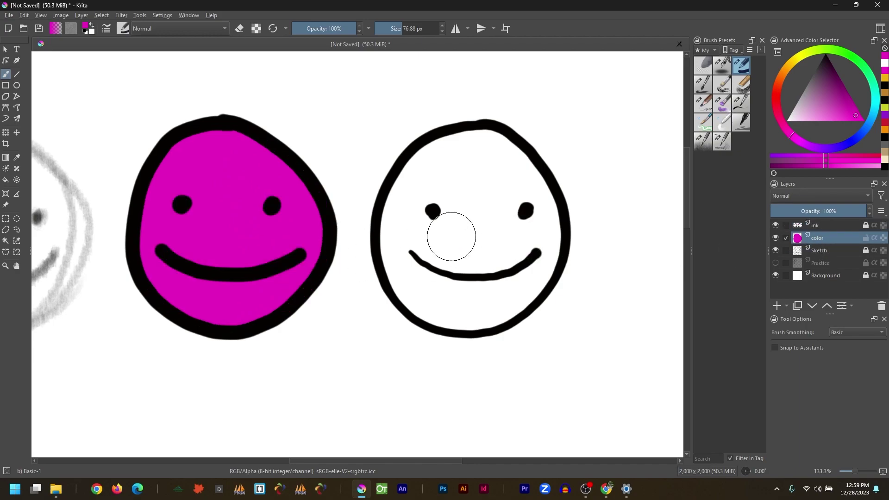
# - Try filling the thin-outlined smiley with magenta using the Fill tool, and undo the fill
pyautogui.click(6, 180)
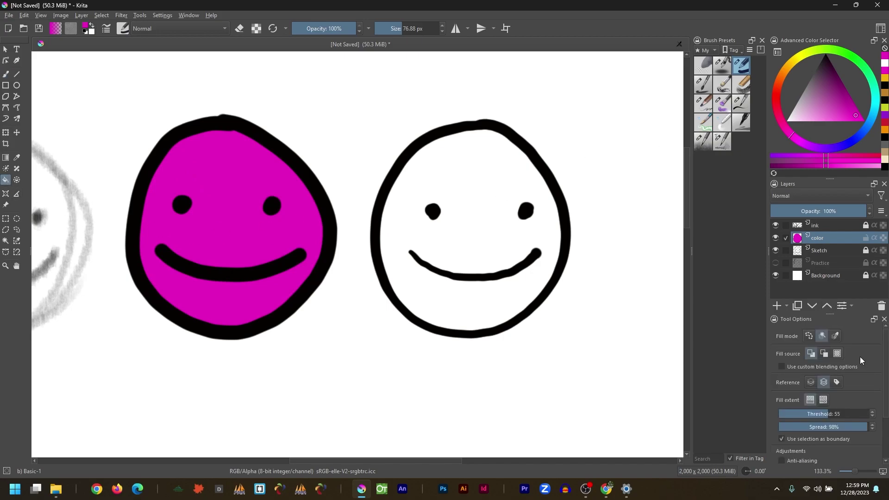
pyautogui.click(496, 190)
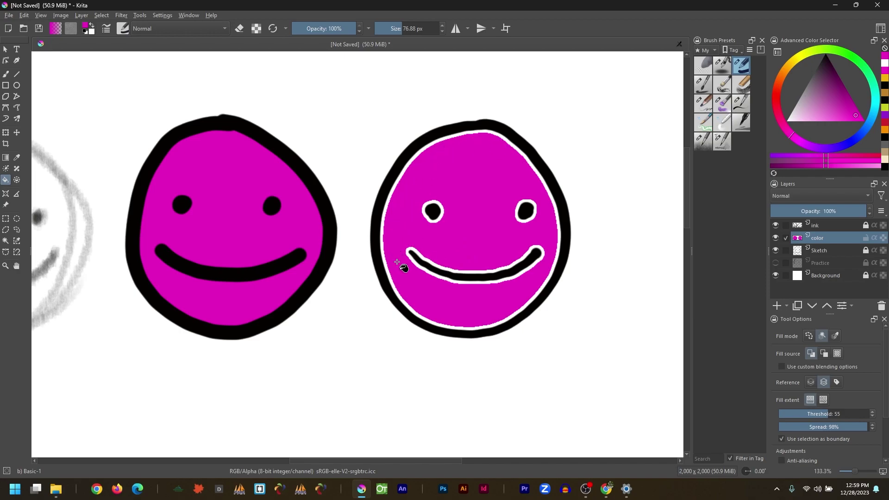
pyautogui.hotkey('ctrl', 'z')
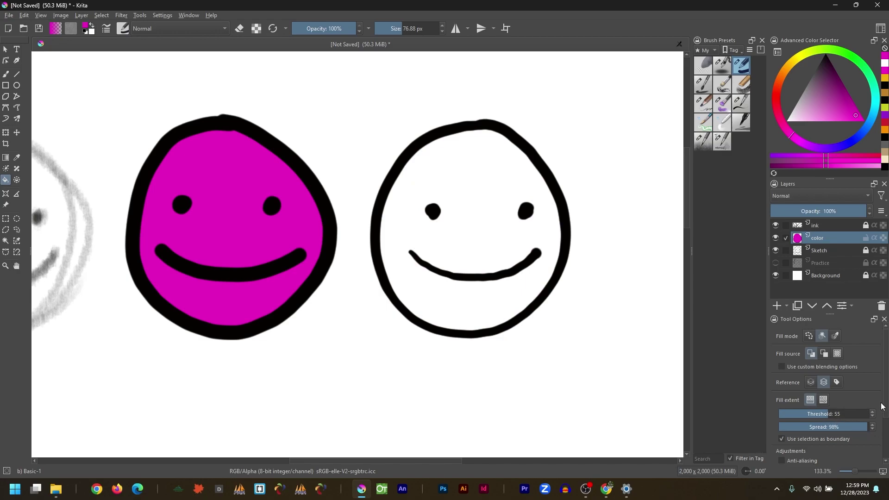
# - Set the fill's Grow value to 2 px and fill the thin-outlined smiley with magenta
pyautogui.scroll(-2, 886, 410)
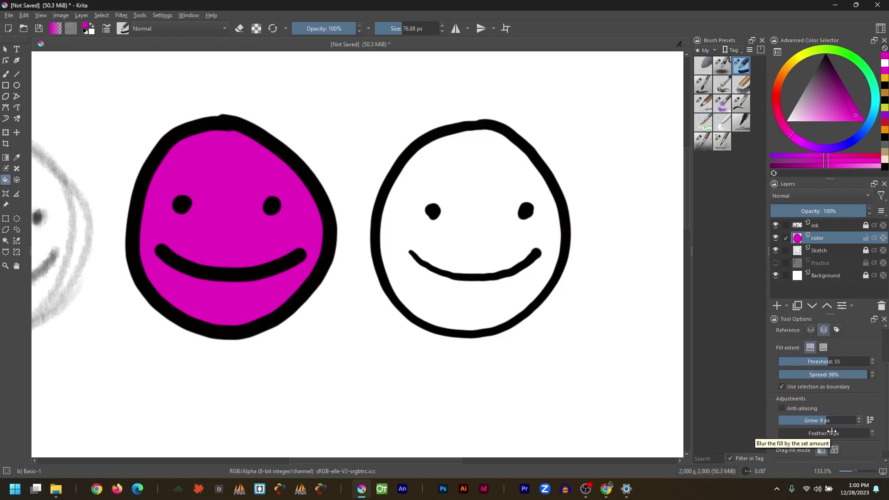
pyautogui.write('2')
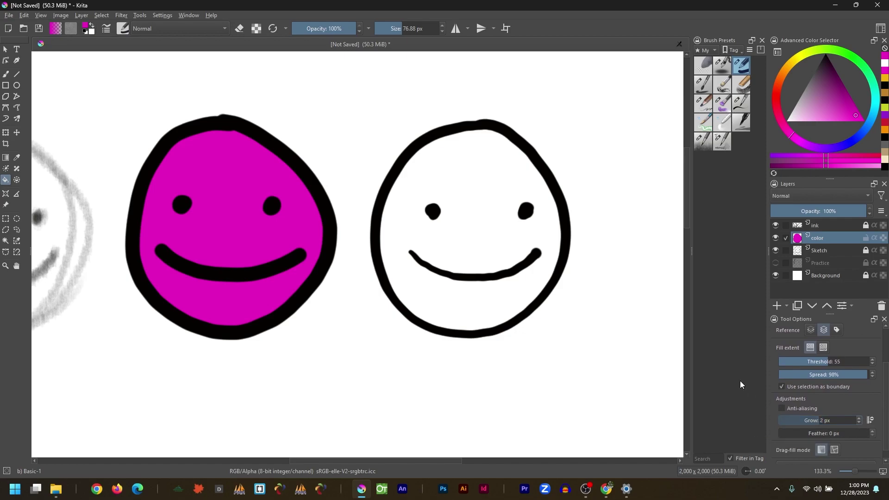
pyautogui.click(489, 187)
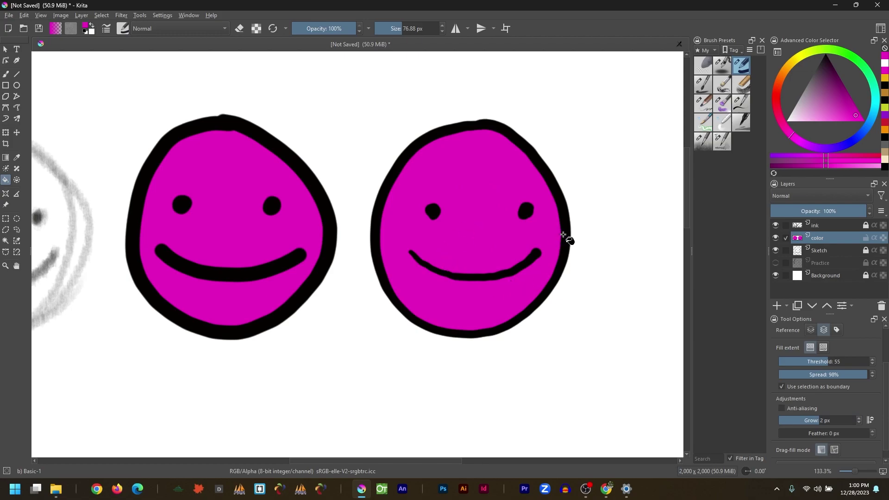
pyautogui.hotkey('ctrl', '+')
pyautogui.hotkey('ctrl', '+')
pyautogui.hotkey('ctrl', '+')
pyautogui.hotkey('ctrl', '+')
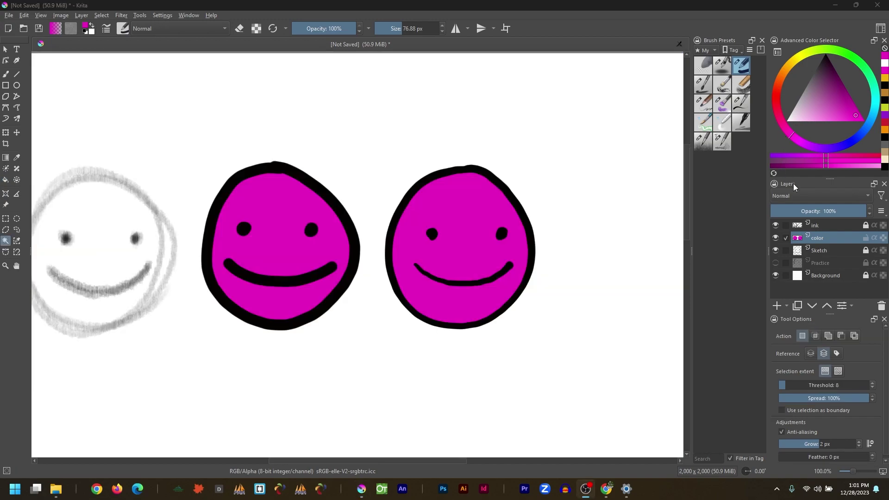
# - Hide the Ink layer to examine the fills on the color layer, and show it again with Ink selected
pyautogui.click(776, 225)
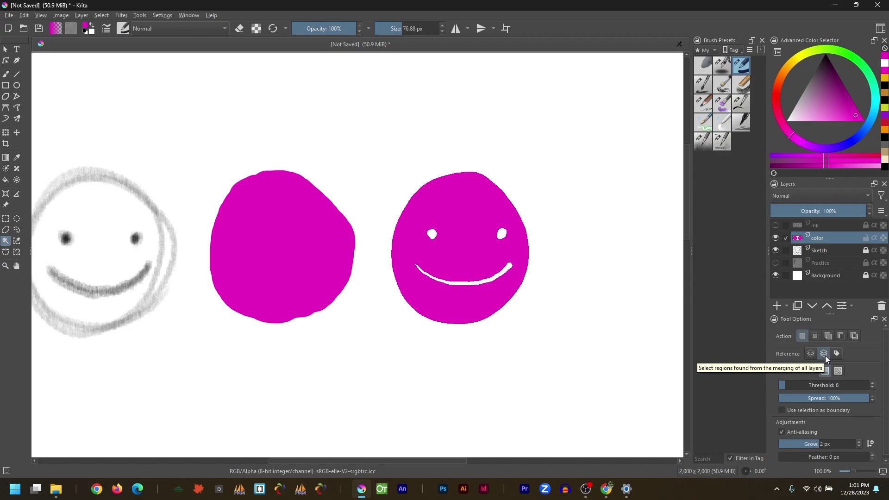
pyautogui.moveTo(818, 239)
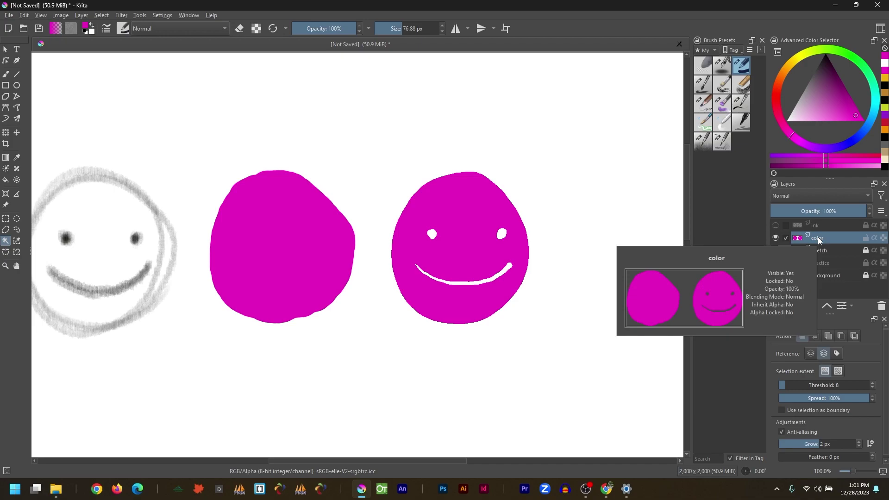
pyautogui.click(815, 225)
pyautogui.click(775, 225)
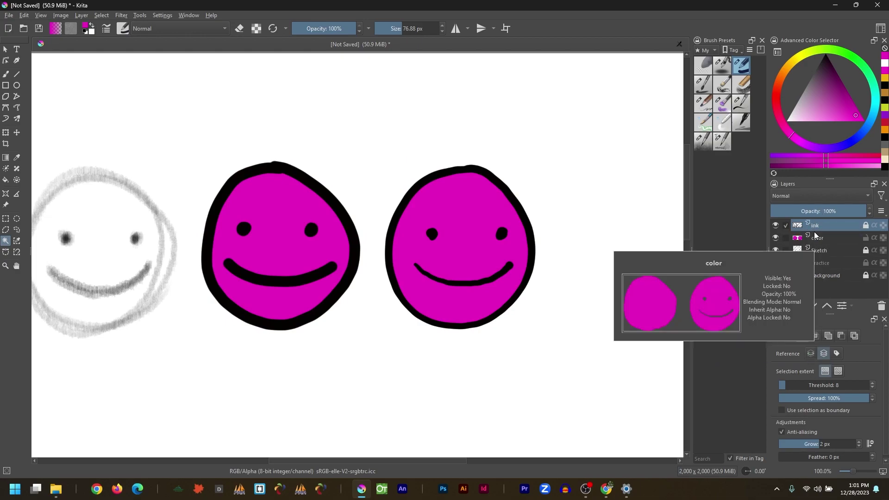
pyautogui.moveTo(816, 228)
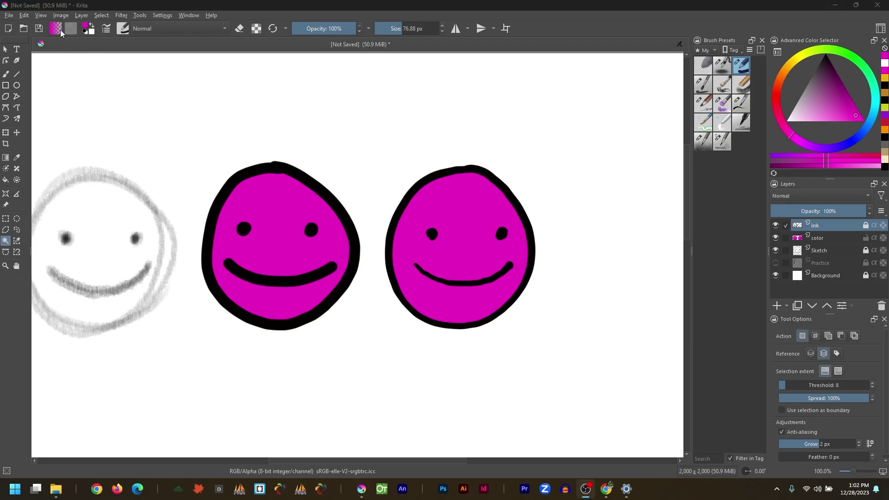
# - Choose yellow as the foreground color and drop it onto the thin-outlined smiley's face on the color layer
pyautogui.click(796, 60)
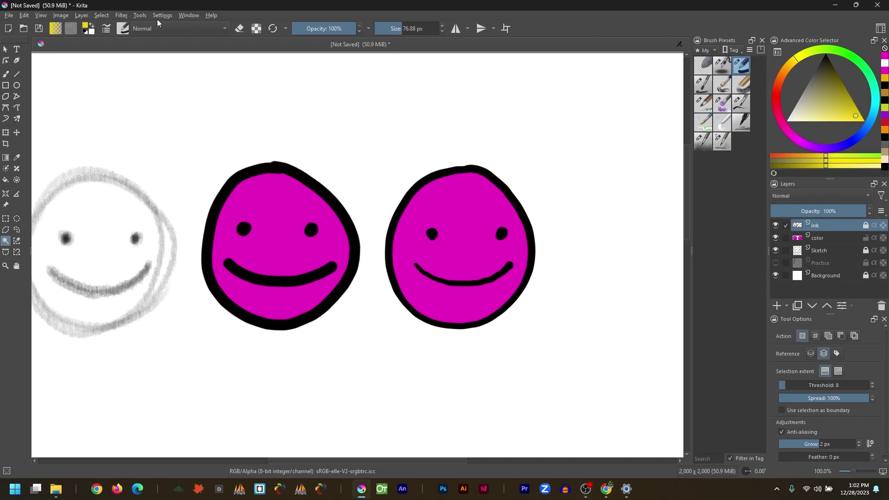
pyautogui.moveTo(87, 27); pyautogui.dragTo(438, 219)
pyautogui.click(820, 240)
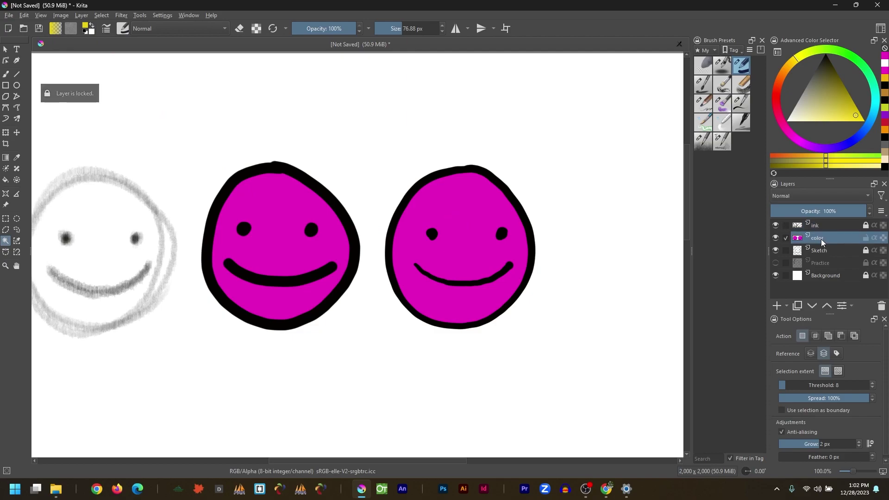
pyautogui.moveTo(87, 27); pyautogui.dragTo(456, 221)
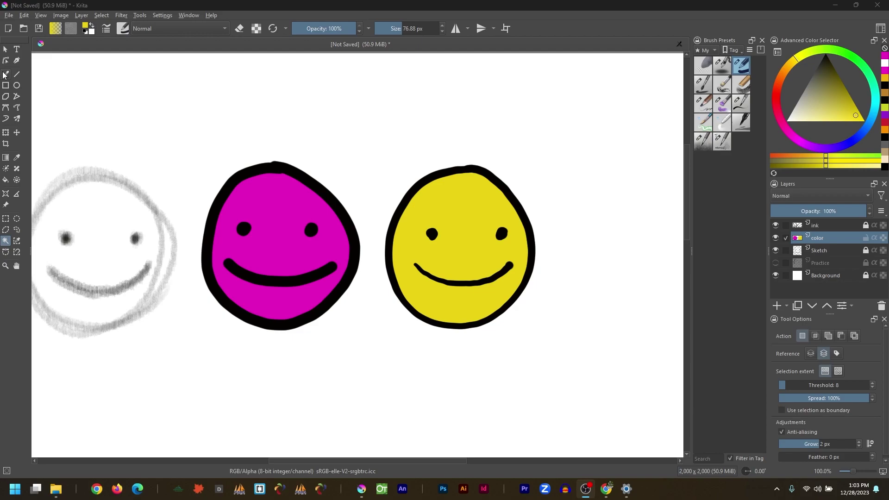
# - Open the brush tool's pop-up palette, view the presets tagged All, and return it to My Favorites
pyautogui.click(6, 74)
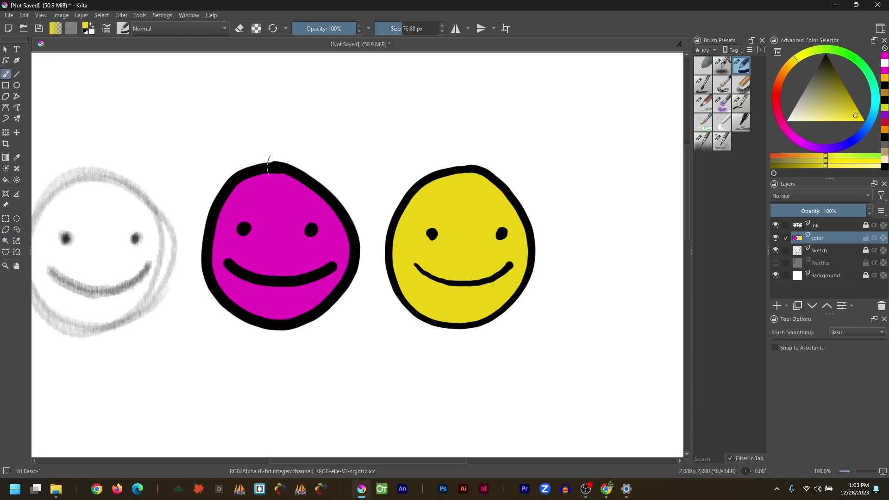
pyautogui.rightClick(291, 208)
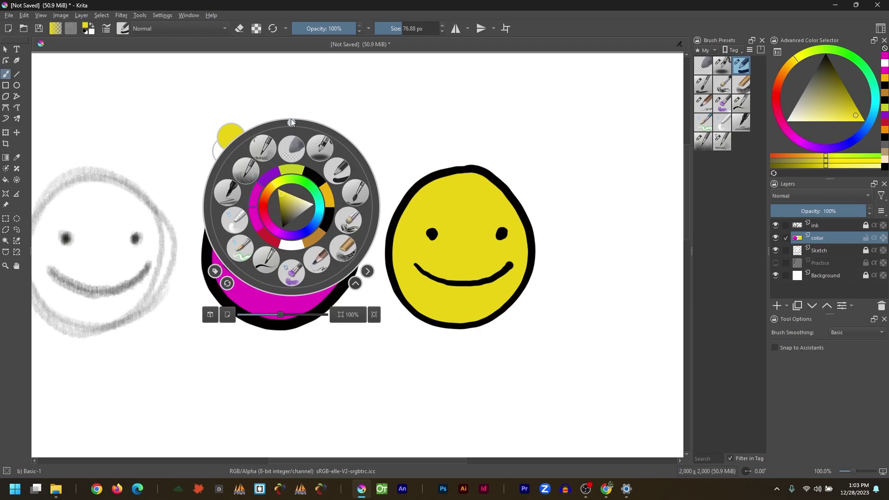
pyautogui.click(214, 270)
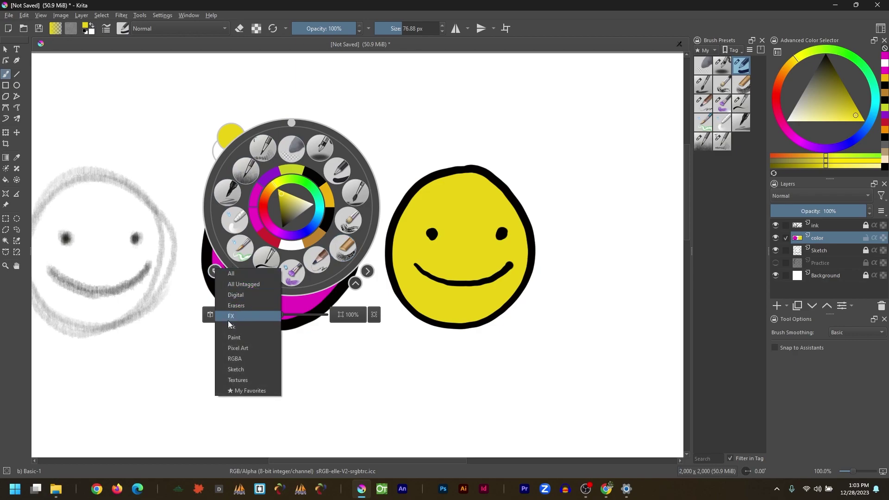
pyautogui.click(233, 274)
pyautogui.click(215, 271)
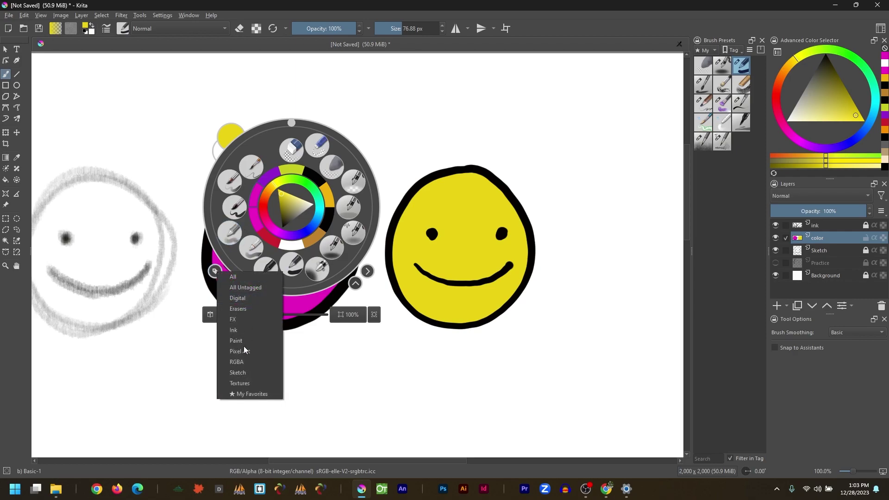
pyautogui.click(245, 384)
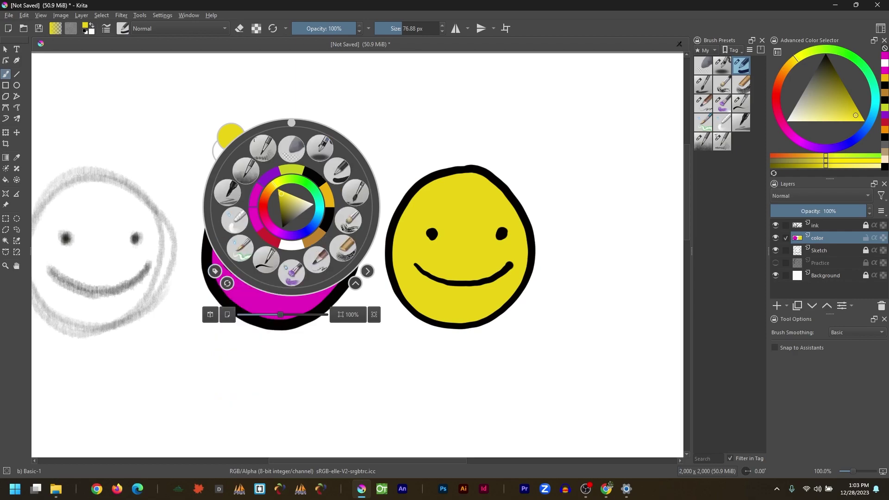
# - View the Pop-up Palette page in the Krita configuration and close it without changing anything
pyautogui.click(163, 16)
pyautogui.click(176, 26)
pyautogui.click(284, 327)
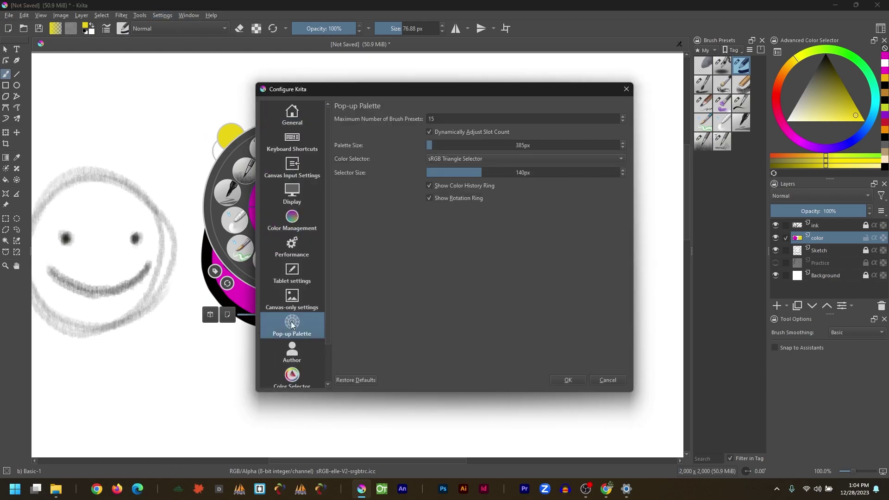
pyautogui.click(607, 379)
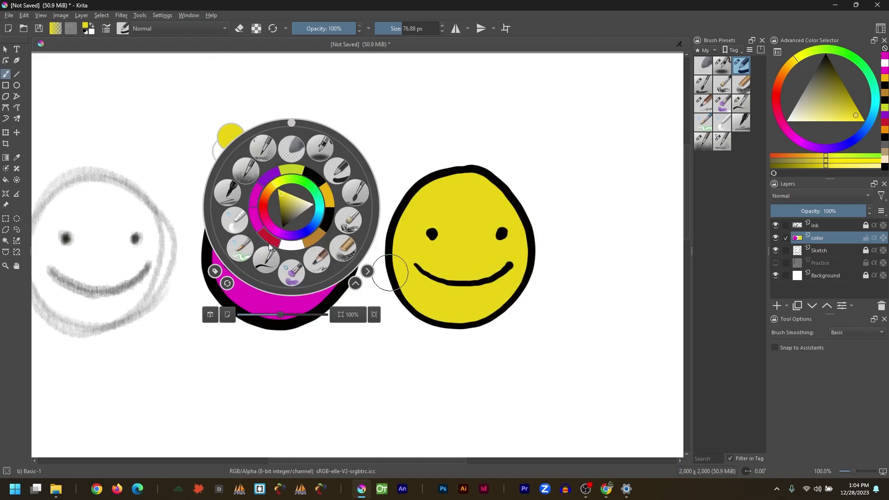
# - Flip the canvas view back and forth, leaving it mirrored, and close the pop-up palette, undoing a stray brush dab
pyautogui.click(210, 315)
pyautogui.click(211, 315)
pyautogui.click(211, 315)
pyautogui.click(211, 315)
pyautogui.click(211, 315)
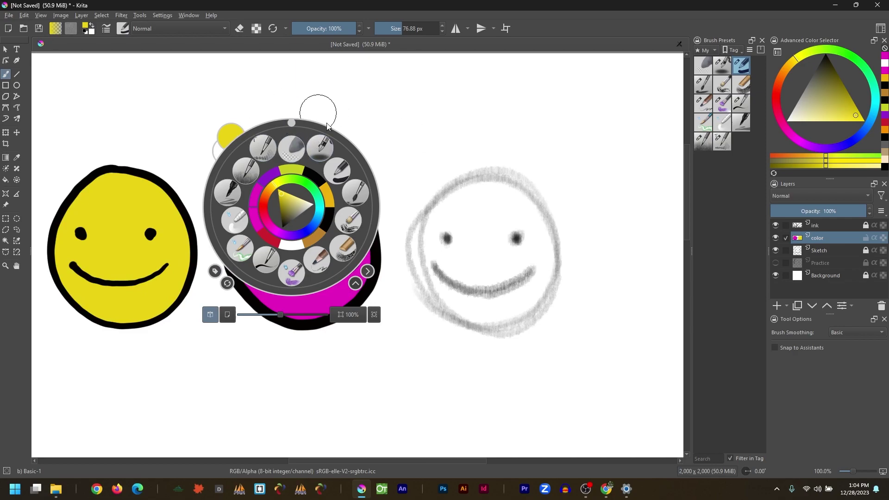
pyautogui.click(416, 118)
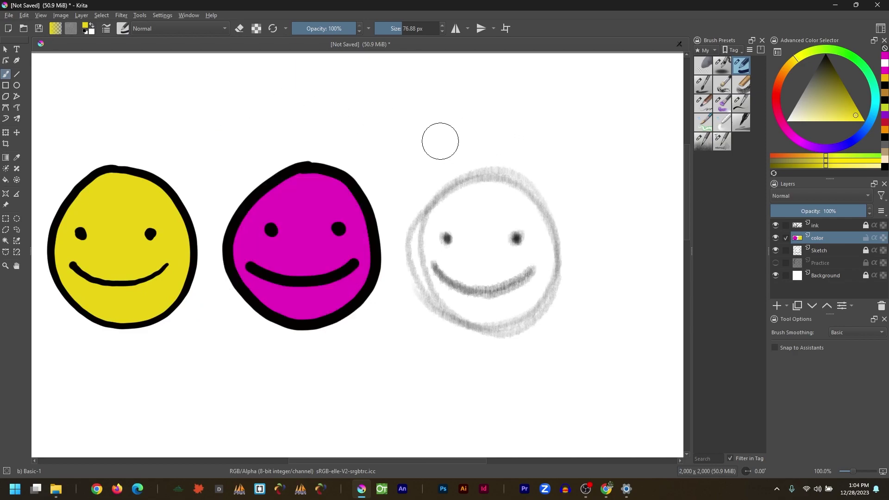
pyautogui.click(422, 96)
pyautogui.hotkey('ctrl', 'z')
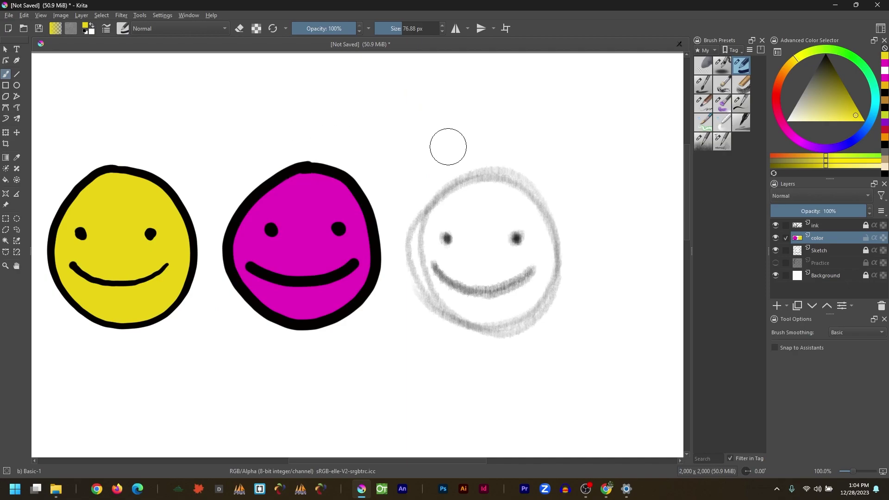
# - Flip the canvas view back and forth repeatedly to compare both orientations, ending with the yellow smiley on the same side as at the start
pyautogui.press('m')
pyautogui.press('m')
pyautogui.press('m')
pyautogui.press('m')
pyautogui.press('m')
pyautogui.press('m')
pyautogui.press('m')
pyautogui.press('m')
pyautogui.press('m')
pyautogui.press('m')
pyautogui.press('m')
pyautogui.press('m')
pyautogui.press('m')
pyautogui.press('m')
pyautogui.press('m')
pyautogui.press('m')
pyautogui.press('m')
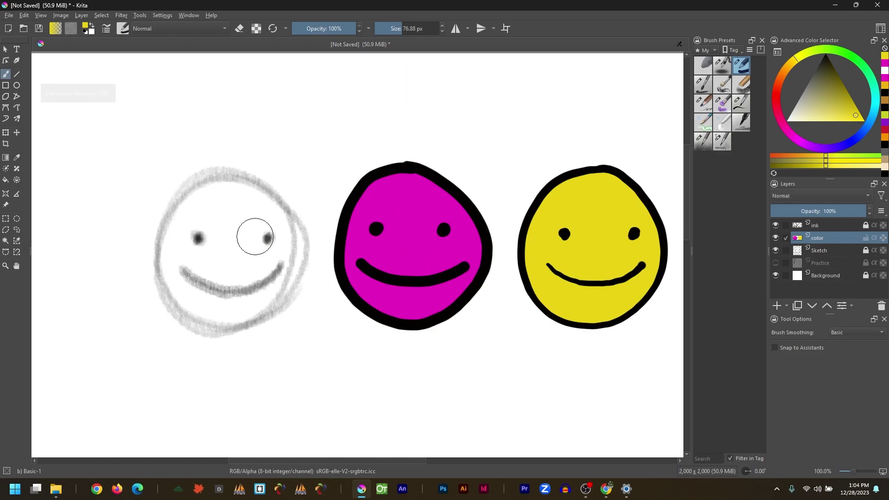
pyautogui.press('m')
# - Reopen the brush pop-up palette, switch canvas-only mode on and off, try the 100% zoom, and fit the whole canvas in view
pyautogui.rightClick(282, 200)
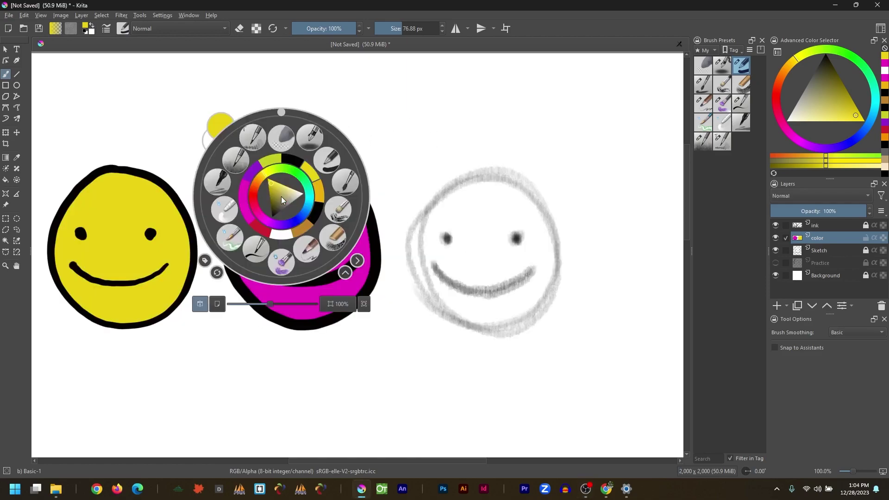
pyautogui.click(217, 304)
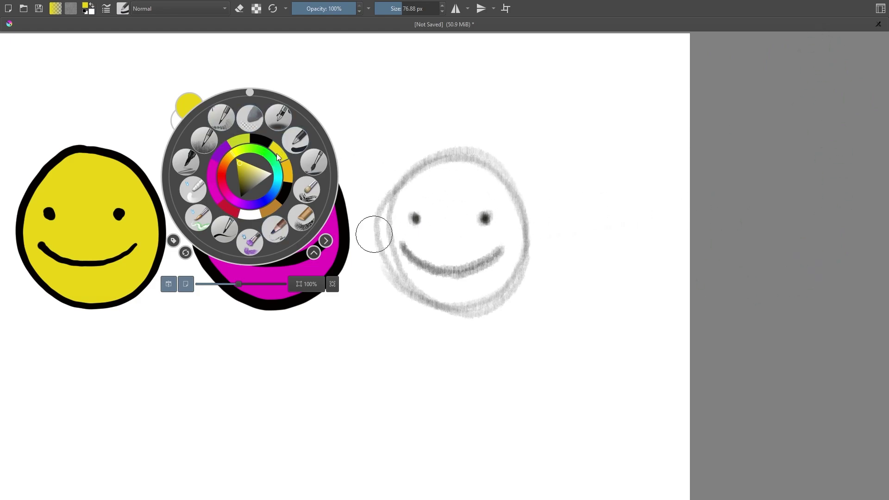
pyautogui.click(170, 282)
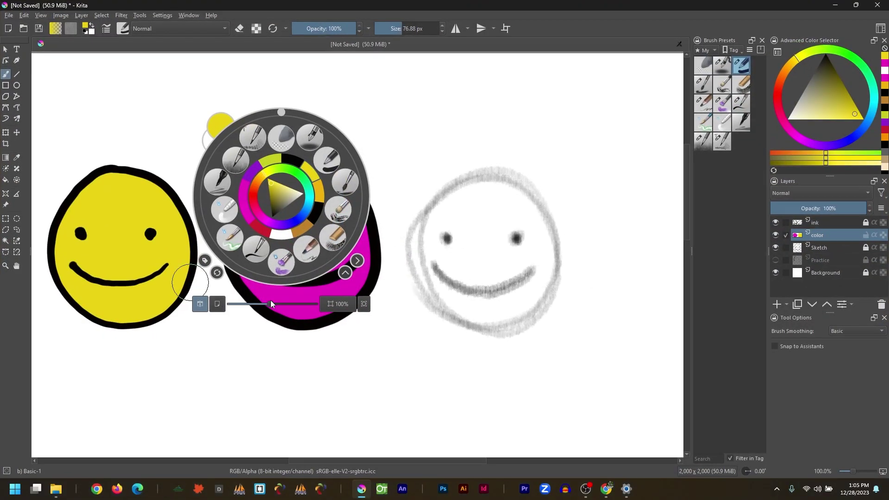
pyautogui.moveTo(271, 302)
pyautogui.mouseDown()
pyautogui.moveTo(253, 302)
pyautogui.moveTo(276, 302)
pyautogui.mouseUp()
pyautogui.click(339, 304)
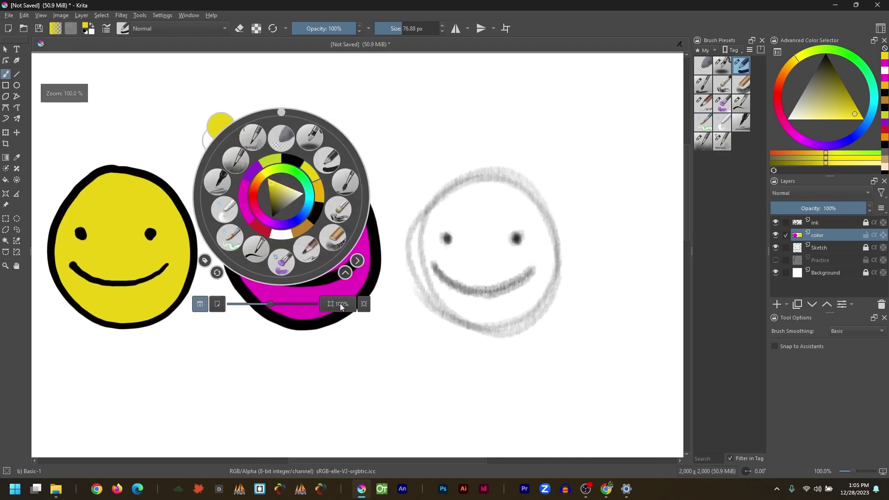
pyautogui.click(363, 304)
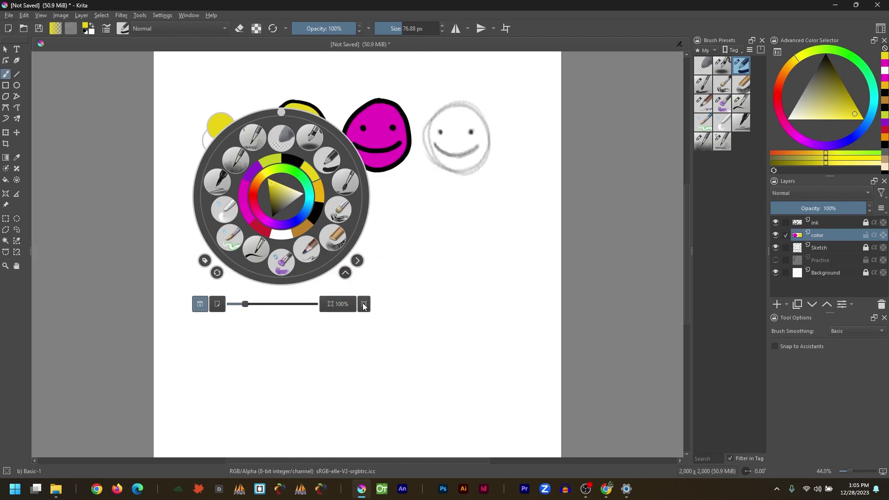
# - Hide and restore the pop-up palette's lower view controls, show its brush settings, and try the canvas rotation handle
pyautogui.click(346, 273)
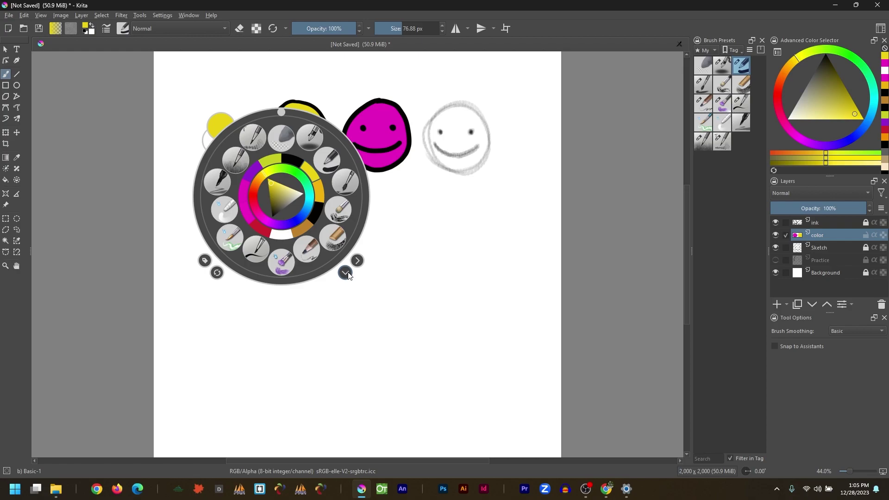
pyautogui.click(346, 273)
pyautogui.click(357, 260)
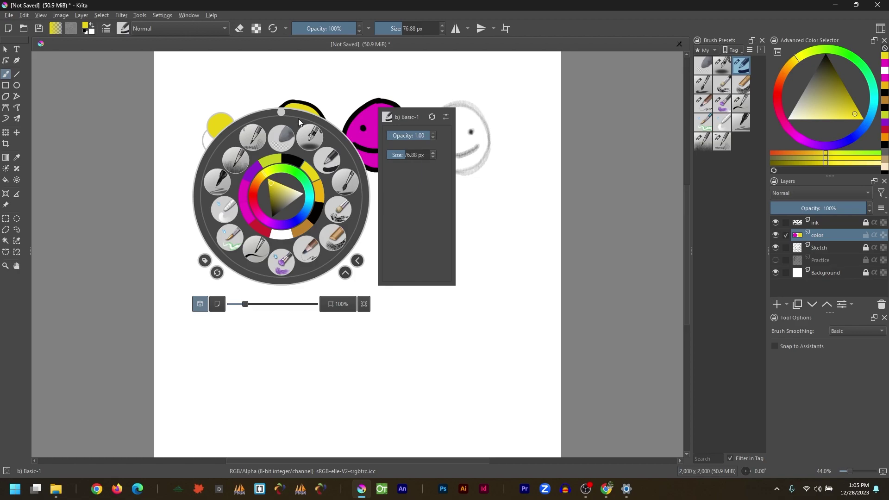
pyautogui.moveTo(283, 112)
pyautogui.mouseDown()
pyautogui.moveTo(316, 118)
pyautogui.moveTo(346, 139)
pyautogui.moveTo(297, 113)
pyautogui.moveTo(281, 109)
pyautogui.moveTo(281, 116)
pyautogui.mouseUp()
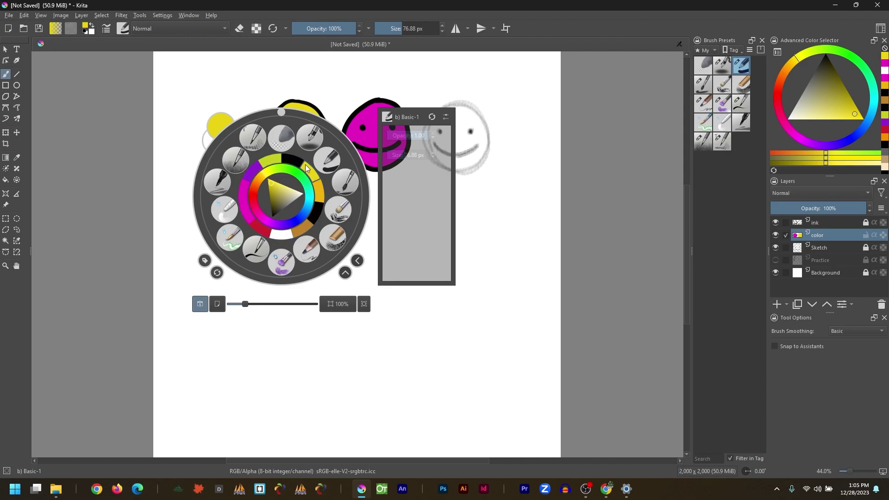
# - Paint one brown, one black and one red stroke below and beside the smileys, choosing each from the pop-up palette's recent colors
pyautogui.click(301, 228)
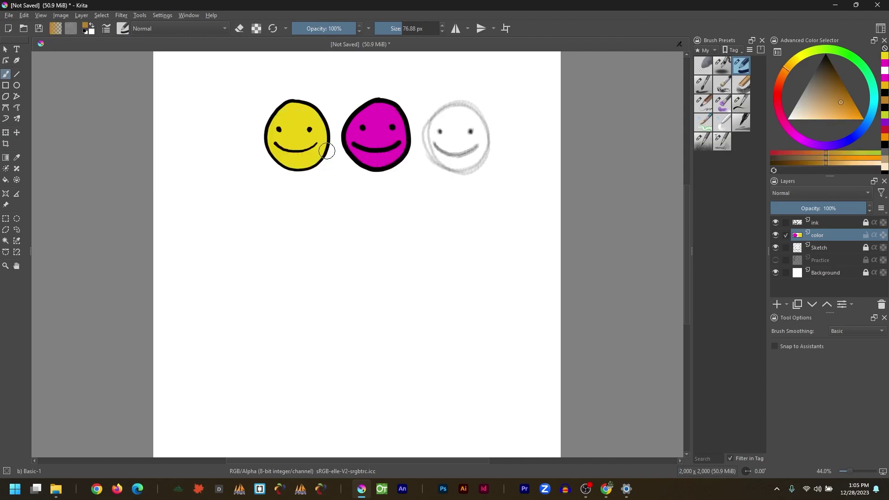
pyautogui.moveTo(383, 219)
pyautogui.mouseDown()
pyautogui.moveTo(274, 323)
pyautogui.moveTo(287, 367)
pyautogui.mouseUp()
pyautogui.rightClick(298, 230)
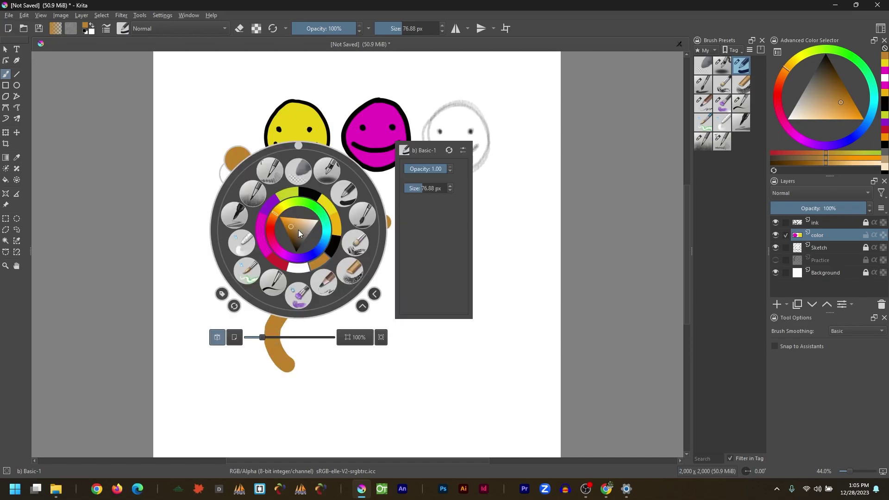
pyautogui.click(309, 193)
pyautogui.moveTo(460, 228)
pyautogui.mouseDown()
pyautogui.moveTo(399, 339)
pyautogui.moveTo(401, 351)
pyautogui.mouseUp()
pyautogui.rightClick(363, 313)
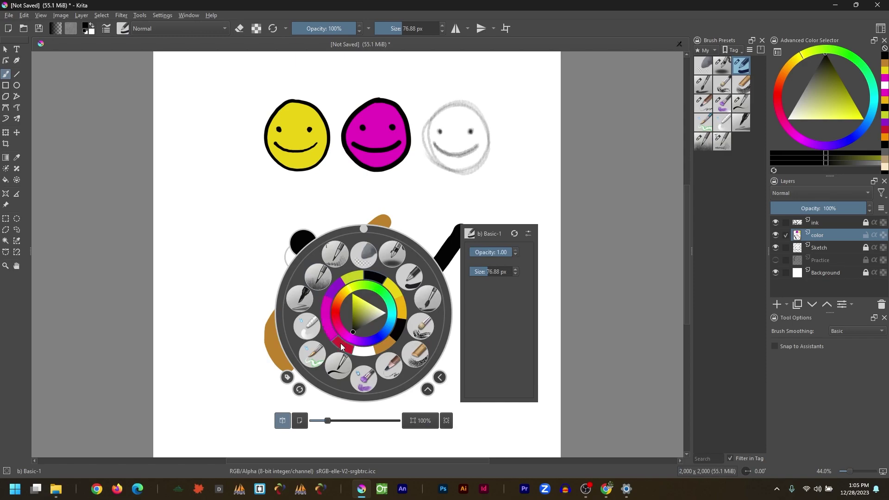
pyautogui.click(342, 347)
pyautogui.moveTo(248, 167)
pyautogui.mouseDown()
pyautogui.moveTo(228, 218)
pyautogui.moveTo(240, 298)
pyautogui.mouseUp()
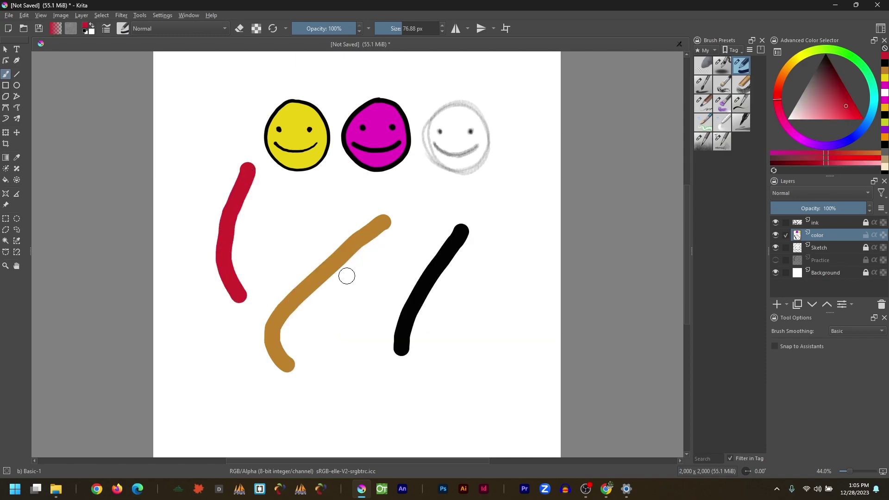
# - Try the Color Sampler tool, return to the brush, and sample colors from the smileys and the black stroke, ending on the brown stroke's color
pyautogui.hotkey('alt', 'Tab')
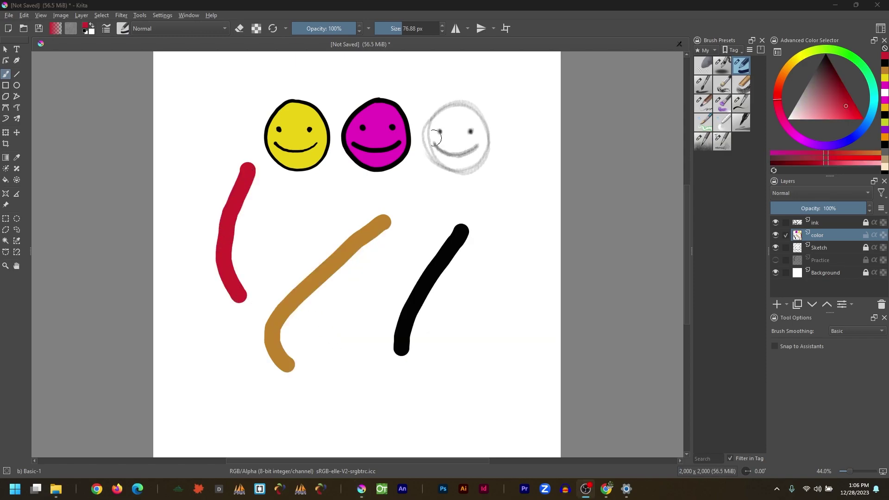
pyautogui.click(17, 159)
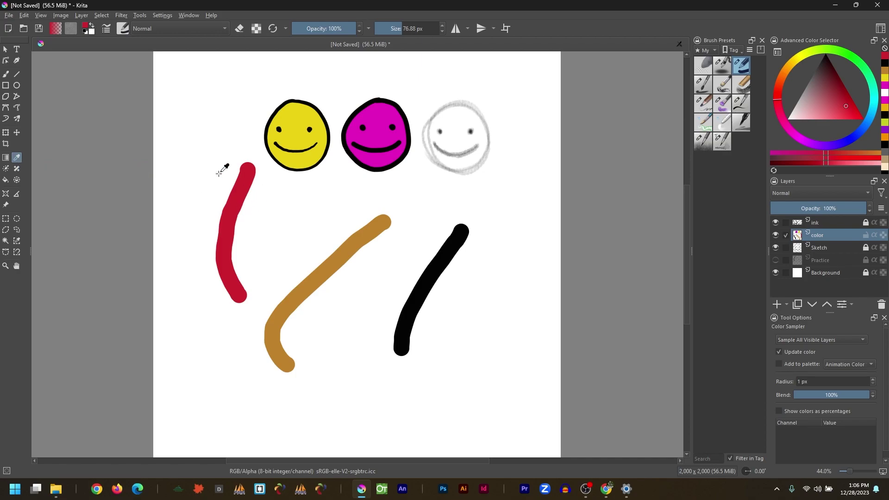
pyautogui.press('b')
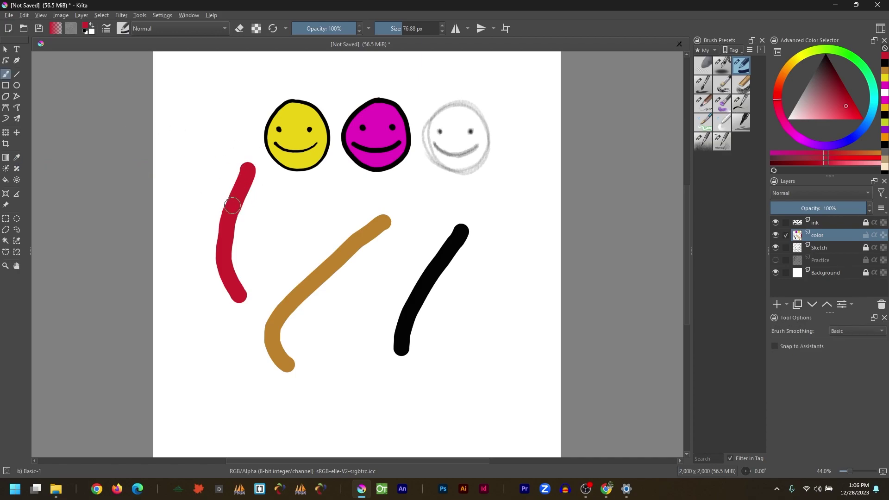
pyautogui.press('ctrl')
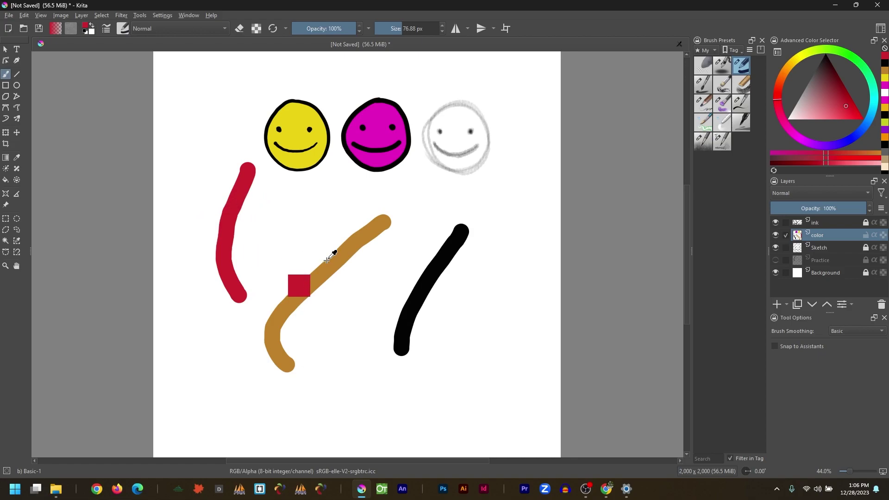
pyautogui.keyDown('ctrl'); pyautogui.click(383, 132); pyautogui.keyUp('ctrl')
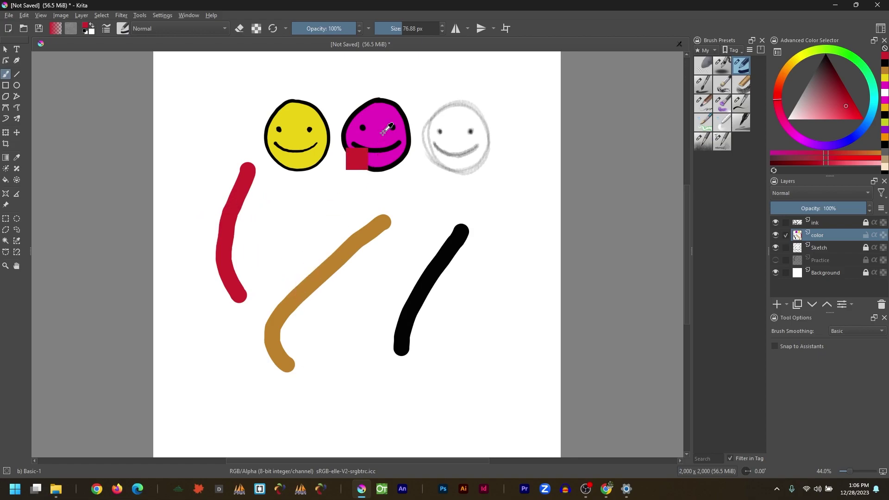
pyautogui.keyDown('ctrl'); pyautogui.click(296, 130); pyautogui.keyUp('ctrl')
pyautogui.keyDown('ctrl'); pyautogui.click(459, 237); pyautogui.keyUp('ctrl')
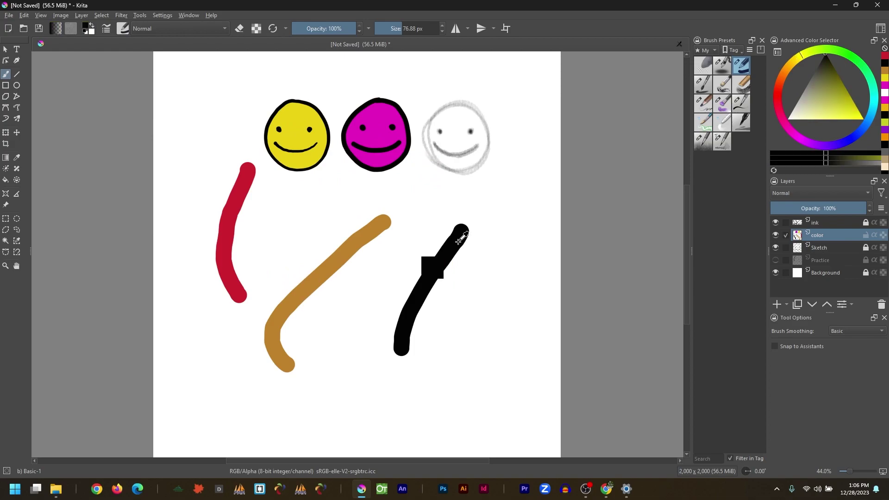
pyautogui.keyDown('ctrl'); pyautogui.click(359, 235); pyautogui.keyUp('ctrl')
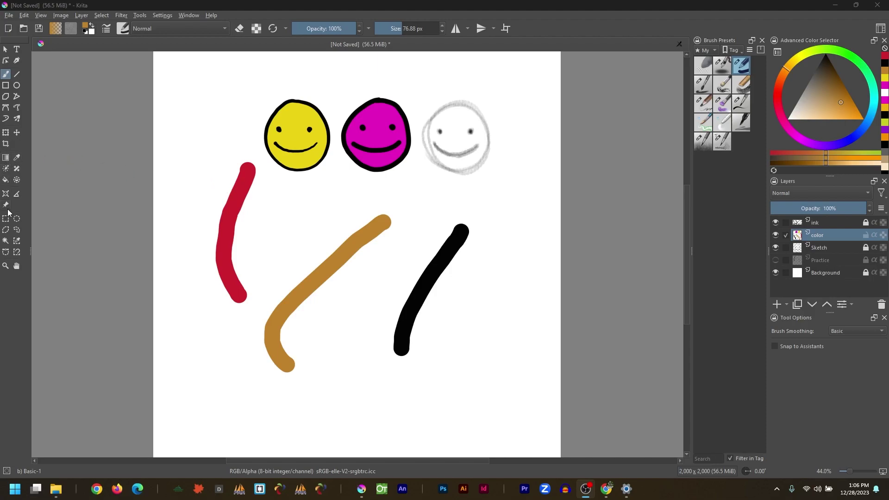
# - Erase the red stroke from the color layer with a rectangular selection of about 337 by 804 px
pyautogui.click(6, 223)
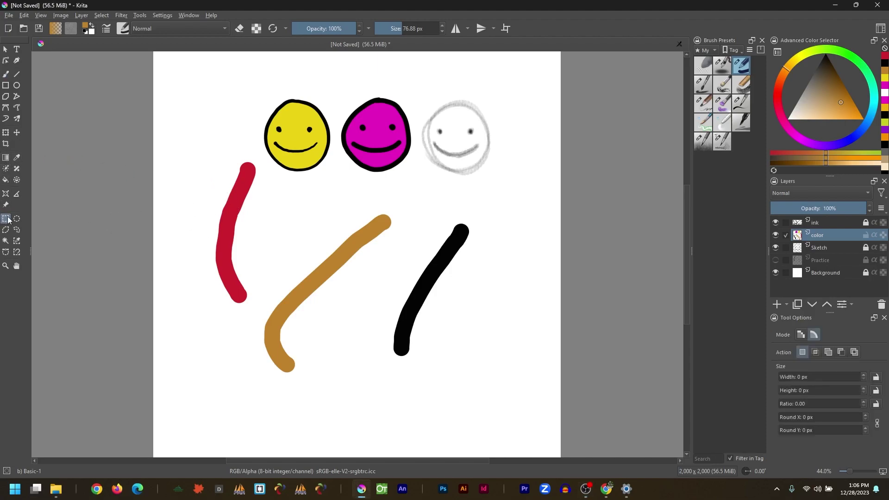
pyautogui.moveTo(191, 155); pyautogui.dragTo(260, 319)
pyautogui.press('Delete')
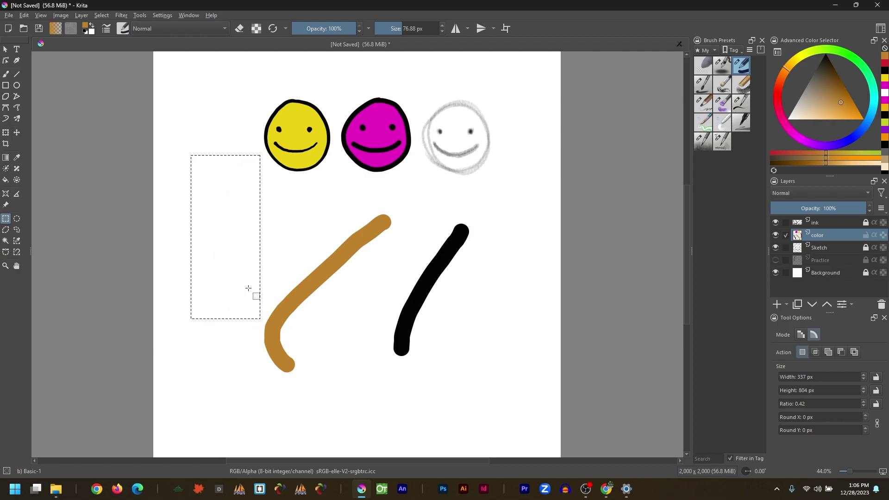
# - Erase the brown and black strokes using two combined rectangular selections of about 1370 by 536 px and 1025 by 650 px, and deselect
pyautogui.moveTo(239, 194); pyautogui.dragTo(519, 304)
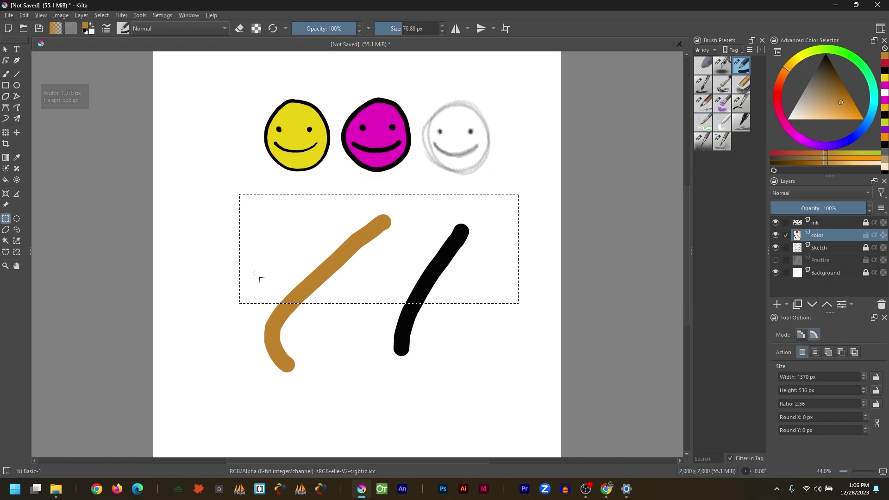
pyautogui.moveTo(255, 273); pyautogui.dragTo(463, 405)
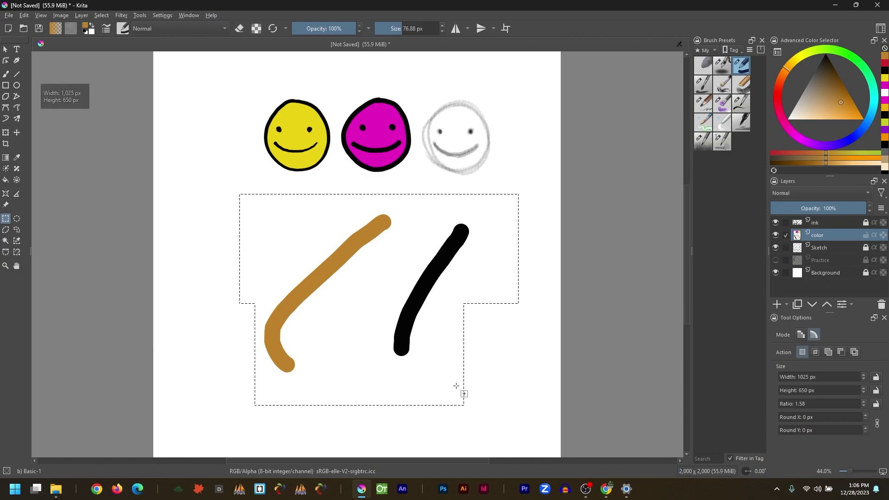
pyautogui.press('Delete')
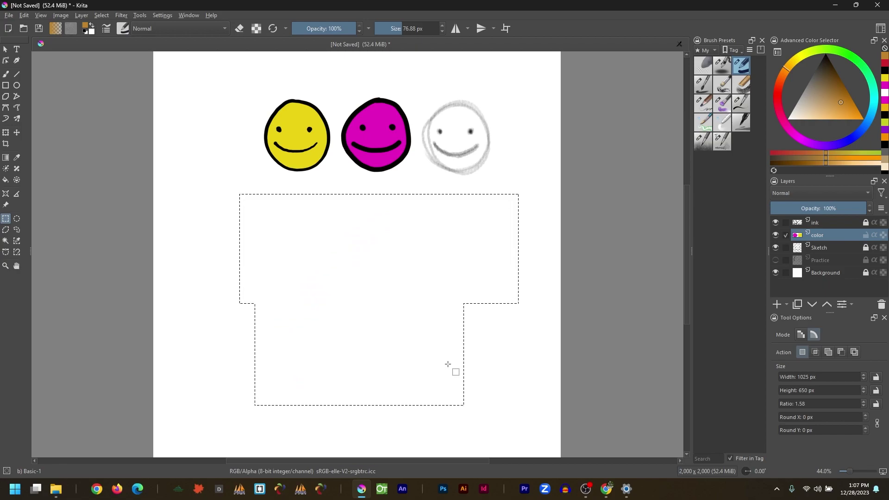
pyautogui.rightClick(369, 262)
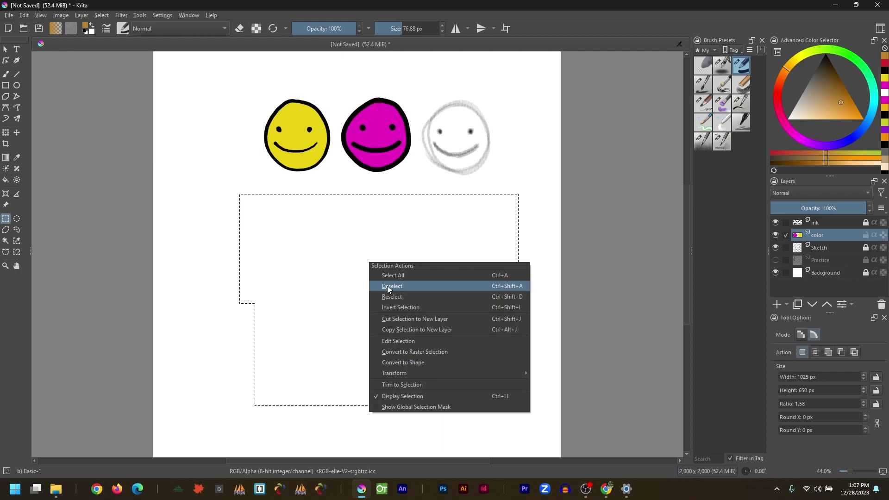
pyautogui.click(513, 287)
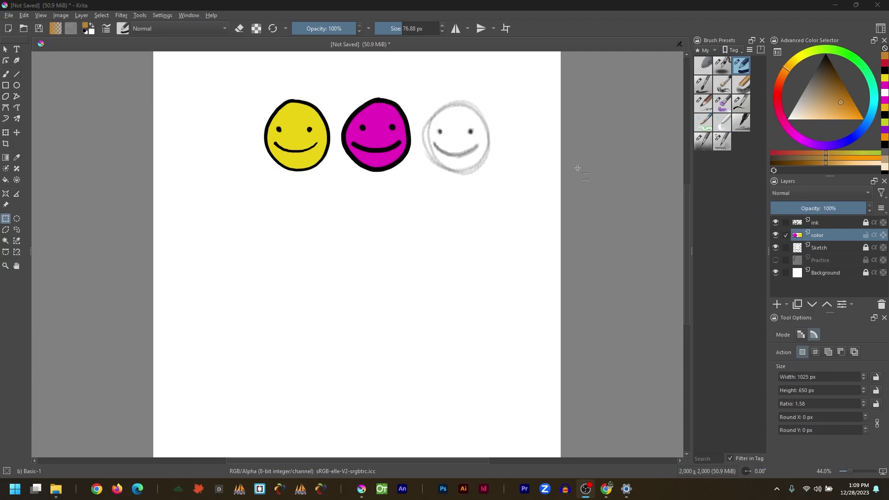
# - Erase the magenta fill of the middle smiley from the color layer with a rectangular selection of about 405 by 545 px
pyautogui.click(6, 49)
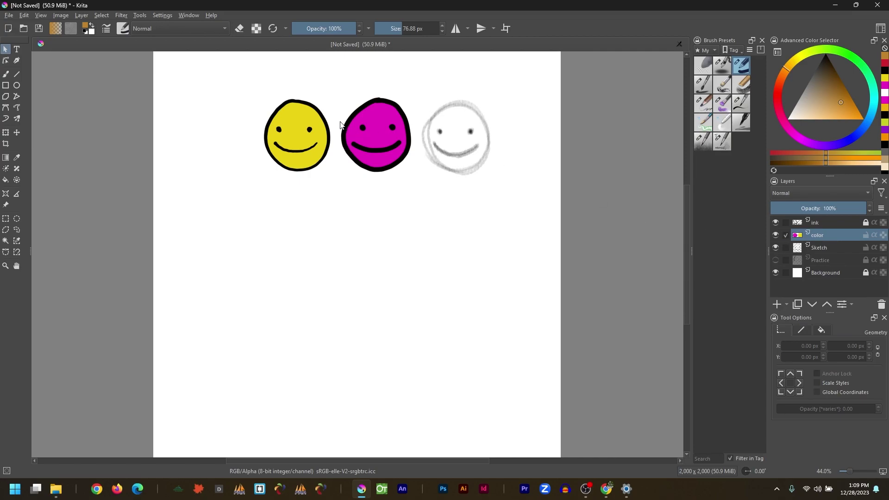
pyautogui.press('m')
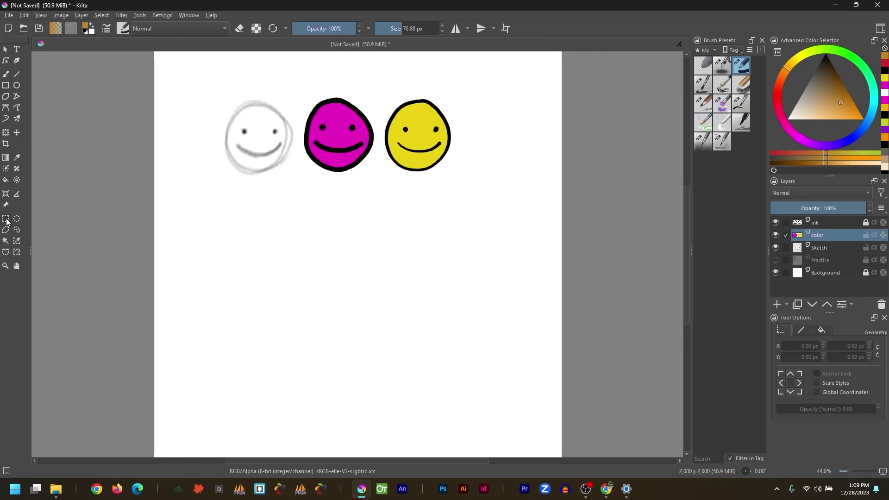
pyautogui.click(6, 220)
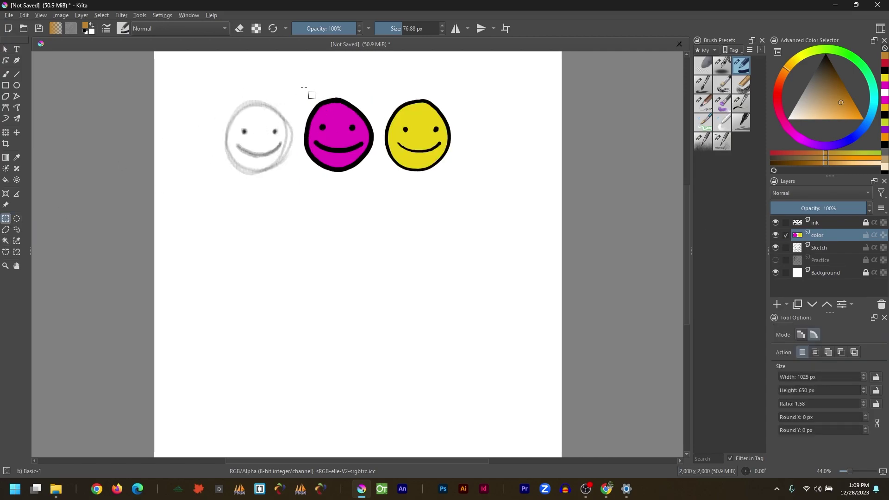
pyautogui.press('m')
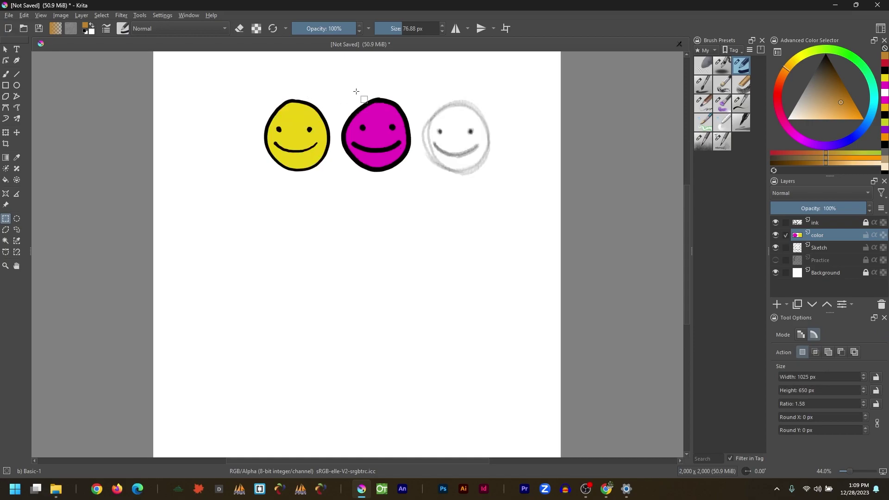
pyautogui.moveTo(336, 76); pyautogui.dragTo(419, 188)
pyautogui.press('Delete')
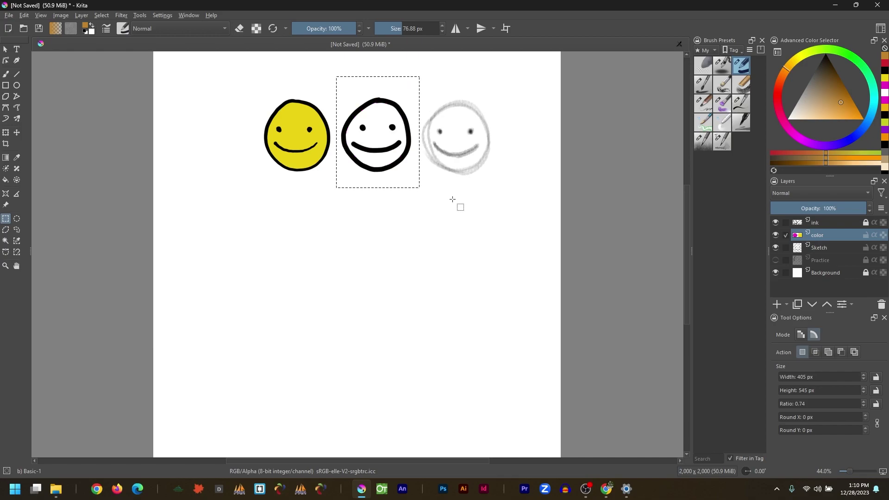
# - Unlock the ink layer, delete the middle smiley's outline inside the existing rectangular selection, and deselect
pyautogui.click(818, 222)
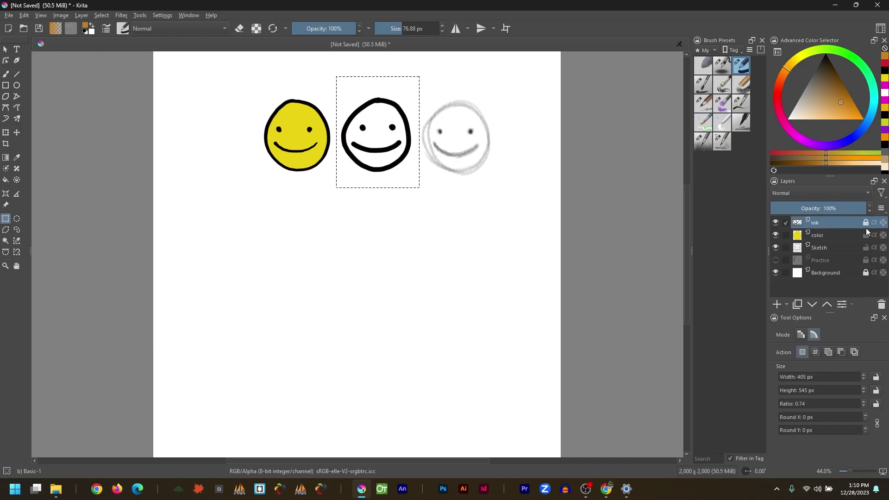
pyautogui.press('Delete')
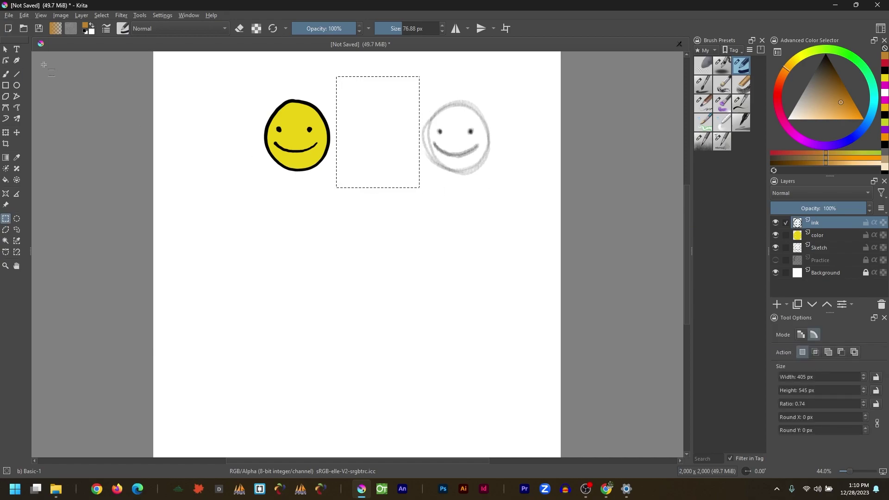
pyautogui.rightClick(348, 103)
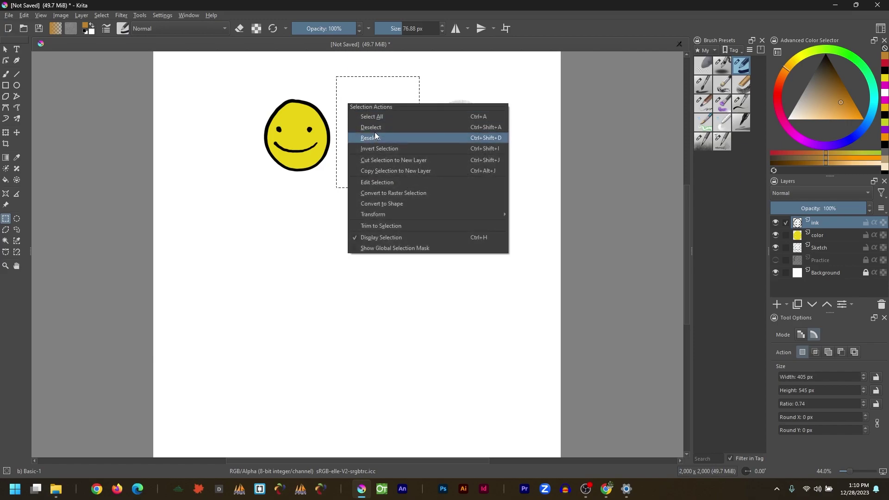
pyautogui.click(377, 127)
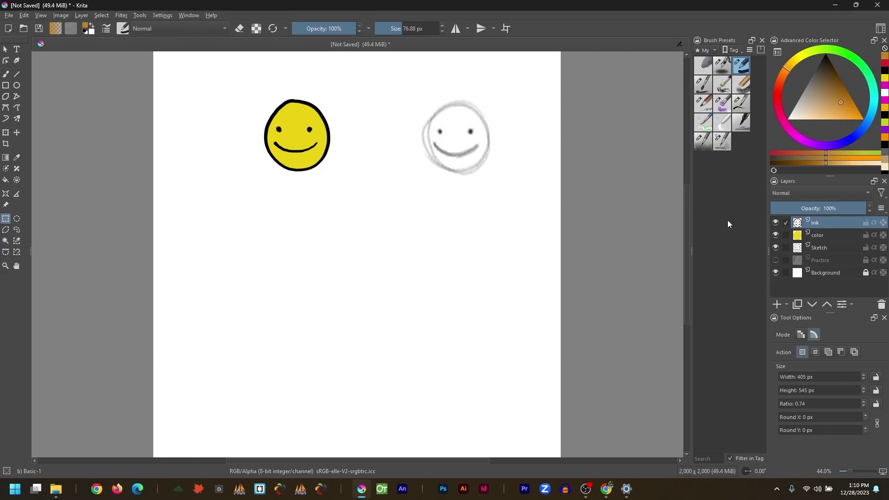
# - Toggle the visibility of the ink layer and the color layer to check what each contributes to the yellow smiley
pyautogui.click(776, 223)
pyautogui.click(775, 223)
pyautogui.click(775, 223)
pyautogui.click(776, 223)
pyautogui.click(775, 223)
pyautogui.click(776, 223)
pyautogui.click(775, 236)
pyautogui.click(775, 236)
pyautogui.click(775, 236)
pyautogui.click(775, 236)
pyautogui.click(775, 237)
pyautogui.click(775, 236)
# - Select the ink and color layers together and place them in a new layer group
pyautogui.moveTo(823, 235)
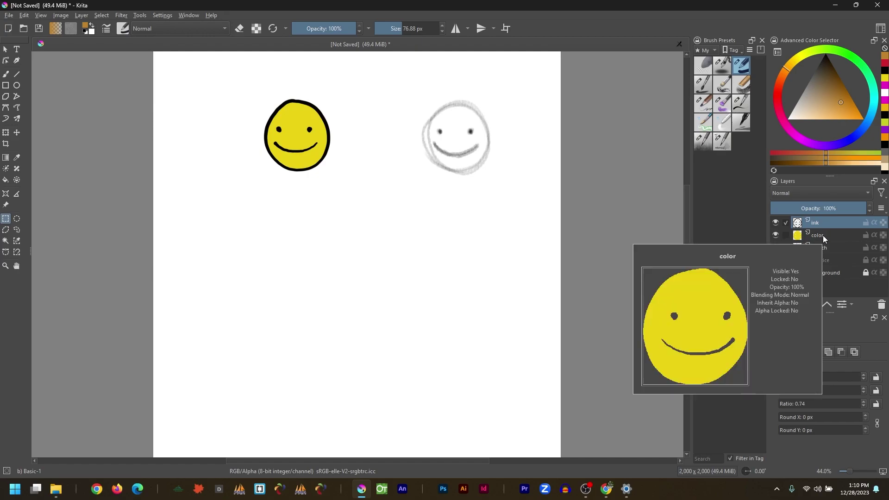
pyautogui.click(788, 233)
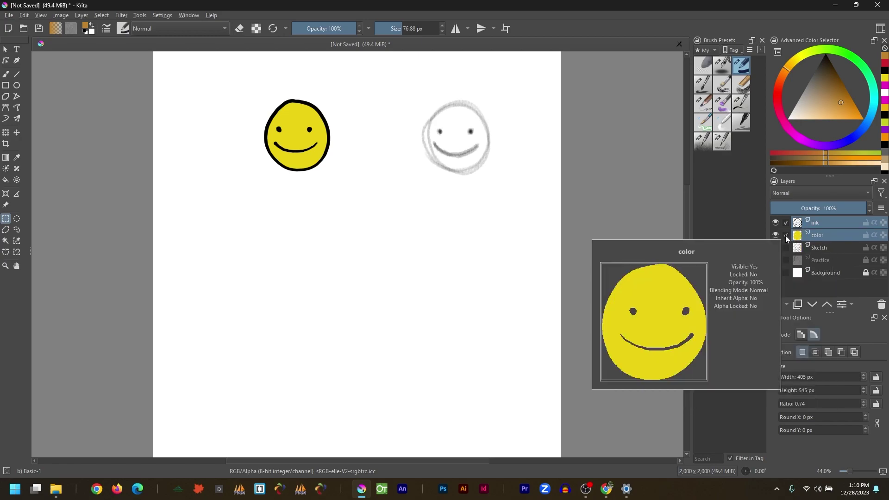
pyautogui.rightClick(820, 223)
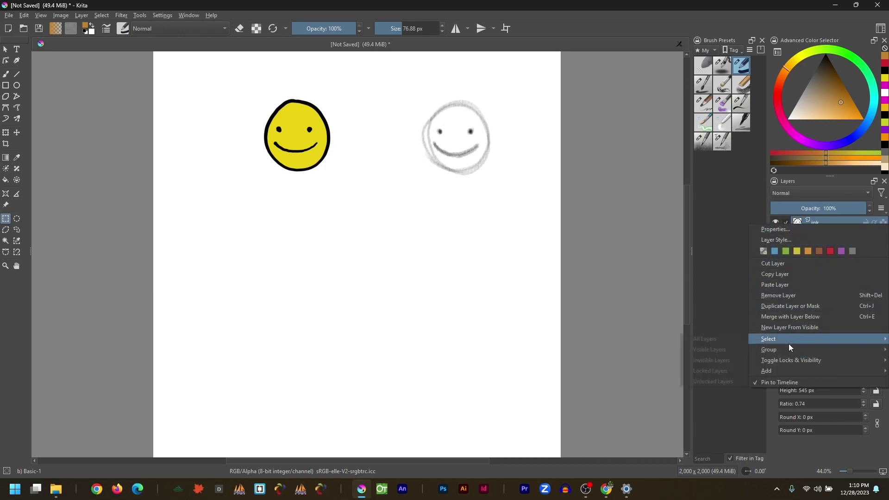
pyautogui.moveTo(789, 351)
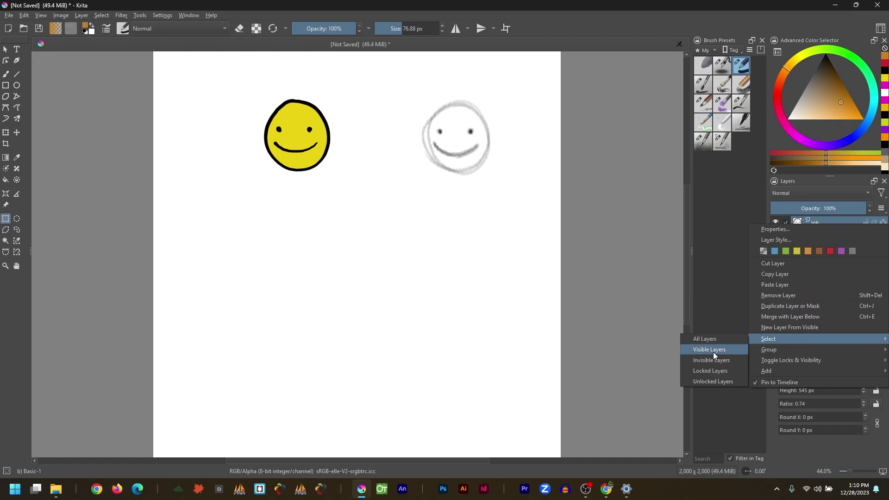
pyautogui.click(720, 349)
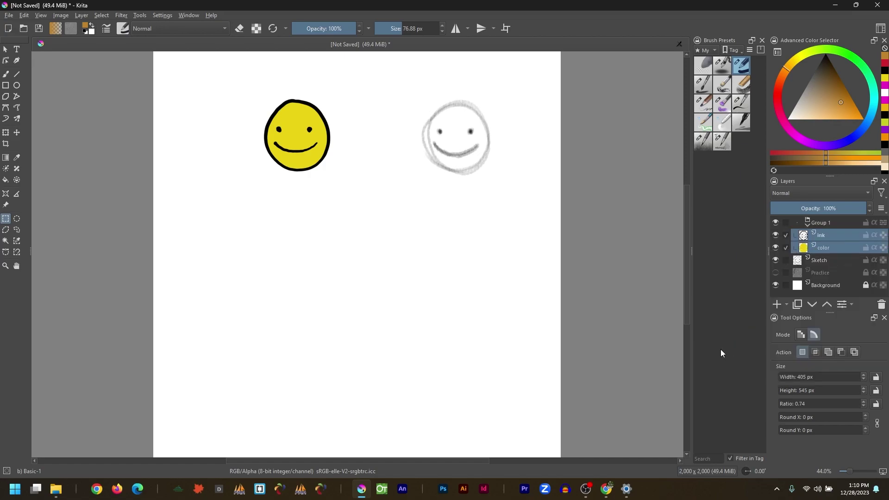
# - Rename the new layer group as Yellow Smiley Face
pyautogui.doubleClick(818, 223)
pyautogui.write('Yel')
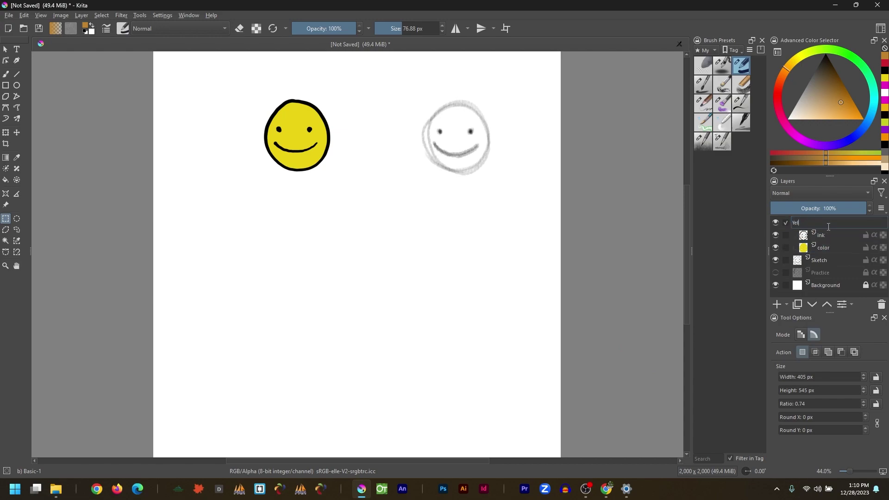
pyautogui.write('low M')
pyautogui.write('miley Face')
pyautogui.press('Return')
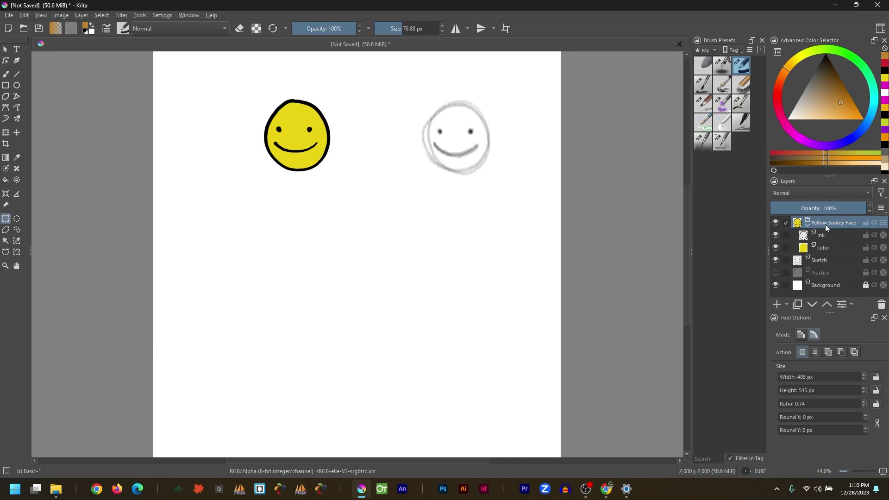
# - Make the color layer inside the Yellow Smiley Face group active and switch to the Freehand Brush tool
pyautogui.click(823, 236)
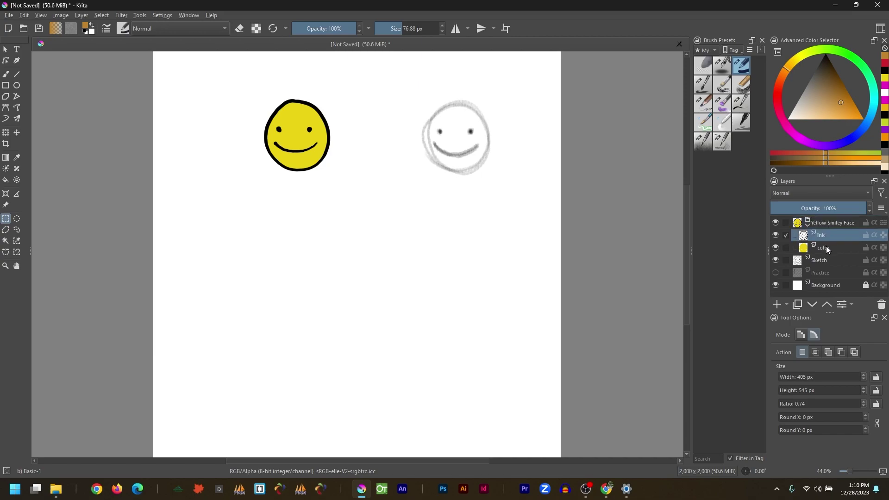
pyautogui.click(826, 246)
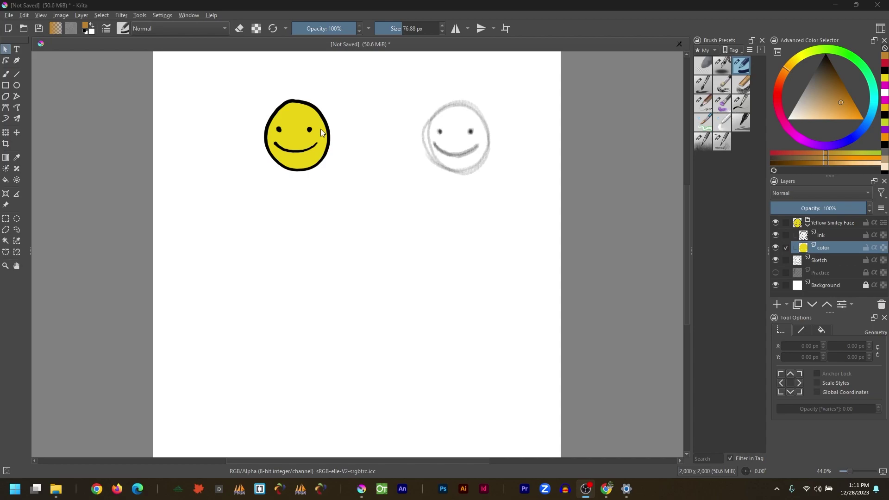
pyautogui.scroll(6, 320, 129)
pyautogui.scroll(-2, 320, 128)
pyautogui.moveTo(235, 119); pyautogui.dragTo(342, 205)
pyautogui.scroll(1, 343, 208)
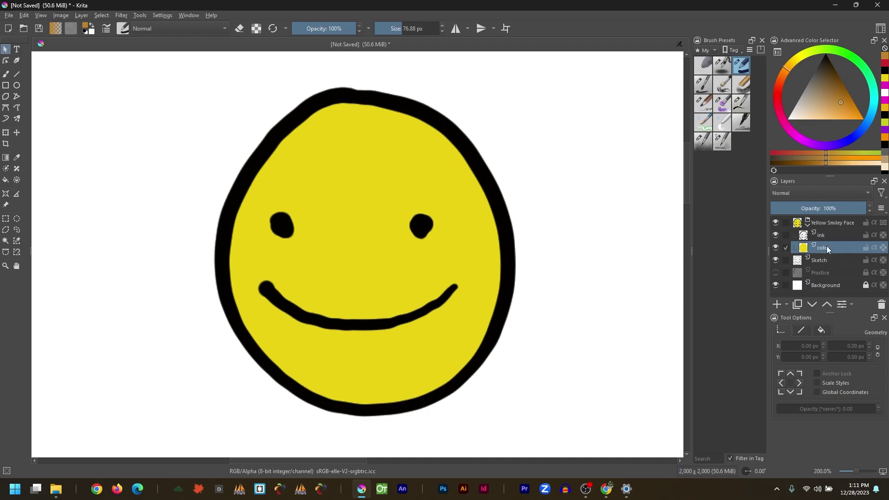
pyautogui.moveTo(823, 249)
pyautogui.click(7, 75)
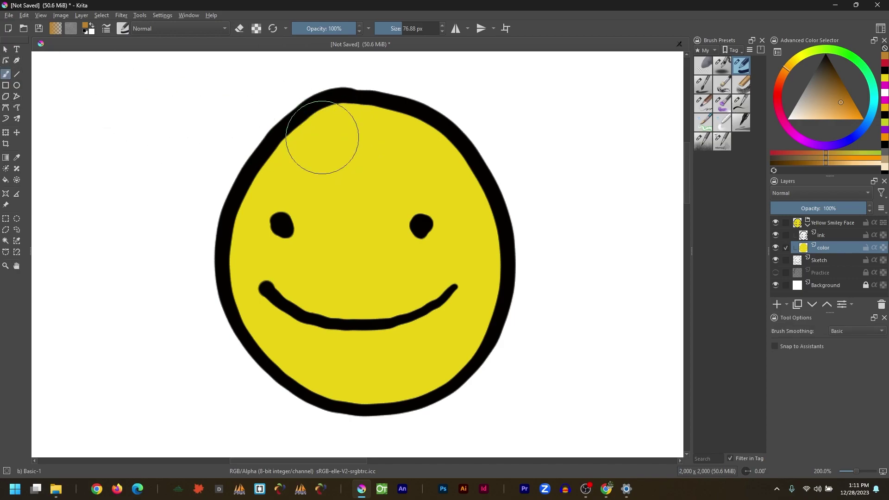
# - Try shading the face's lower-left edge in a dull olive derived from its sampled yellow, and undo the stroke
pyautogui.press('ctrl')
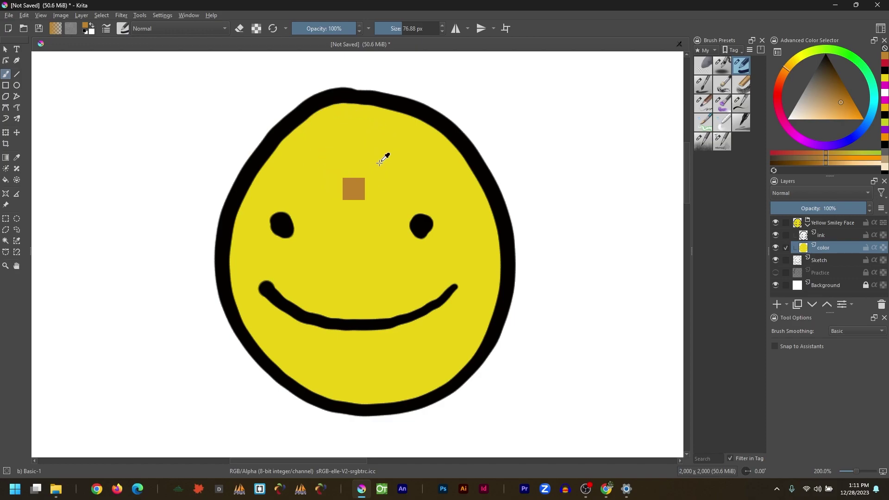
pyautogui.keyDown('ctrl'); pyautogui.click(380, 162); pyautogui.keyUp('ctrl')
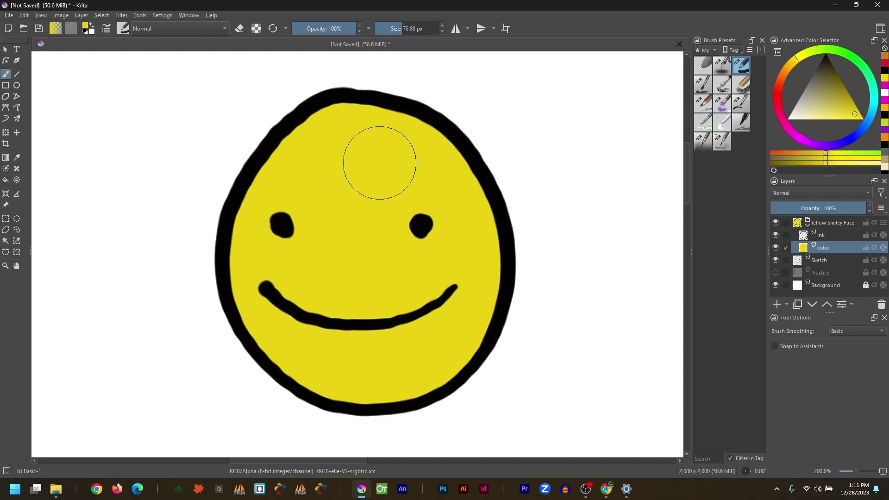
pyautogui.moveTo(849, 109); pyautogui.dragTo(827, 96)
pyautogui.moveTo(275, 111)
pyautogui.mouseDown()
pyautogui.moveTo(246, 185)
pyautogui.moveTo(245, 286)
pyautogui.moveTo(300, 386)
pyautogui.moveTo(466, 435)
pyautogui.moveTo(509, 409)
pyautogui.mouseUp()
pyautogui.hotkey('ctrl', '-')
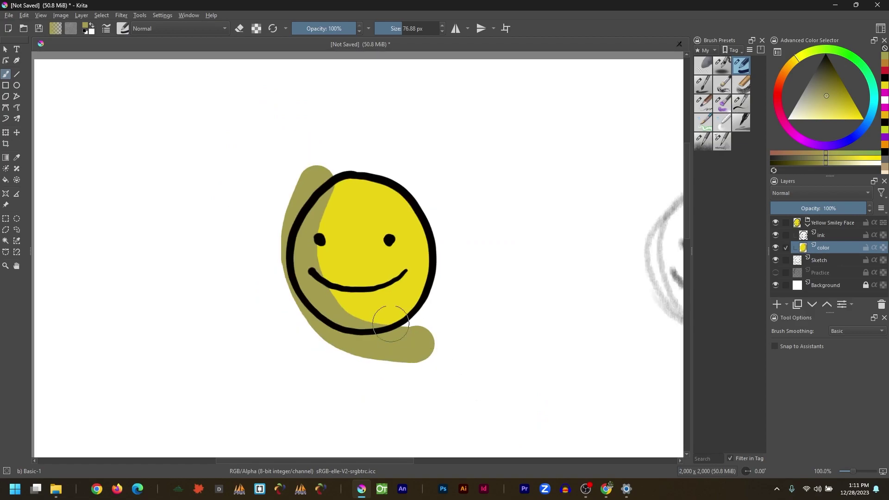
pyautogui.hotkey('ctrl', 'z')
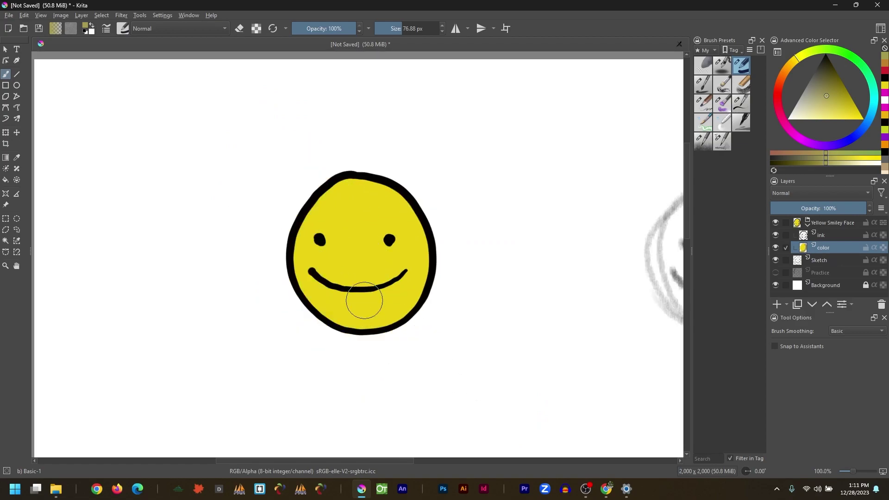
# - With Preserve Alpha on, try an olive shadow on the face's lower left and a pale cream highlight on its upper right, and undo both
pyautogui.click(254, 29)
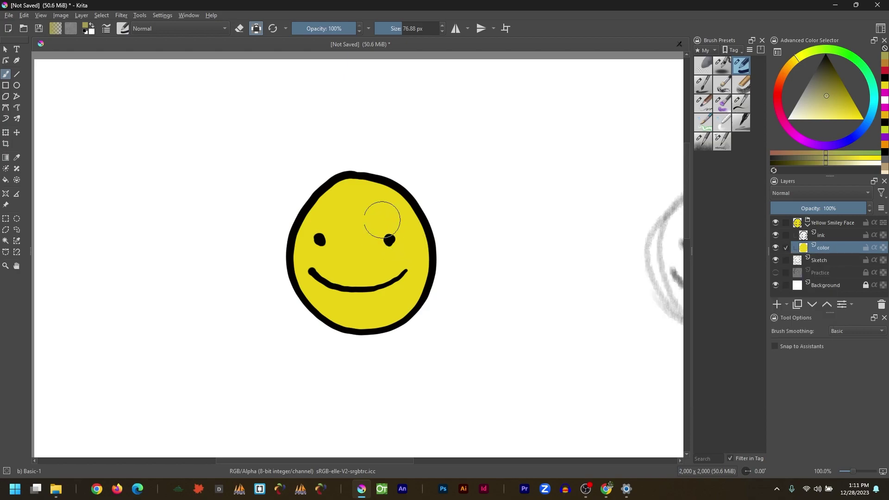
pyautogui.moveTo(290, 204)
pyautogui.mouseDown()
pyautogui.moveTo(298, 281)
pyautogui.moveTo(315, 311)
pyautogui.moveTo(354, 335)
pyautogui.mouseUp()
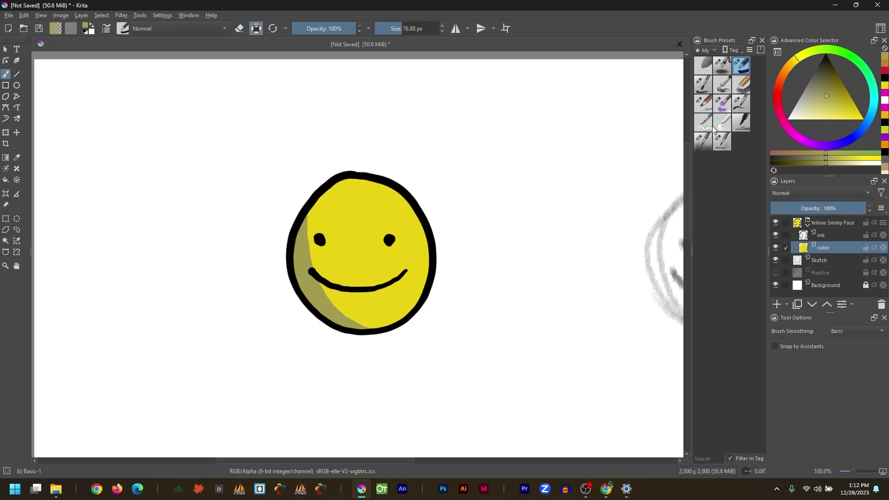
pyautogui.keyDown('ctrl'); pyautogui.click(377, 202); pyautogui.keyUp('ctrl')
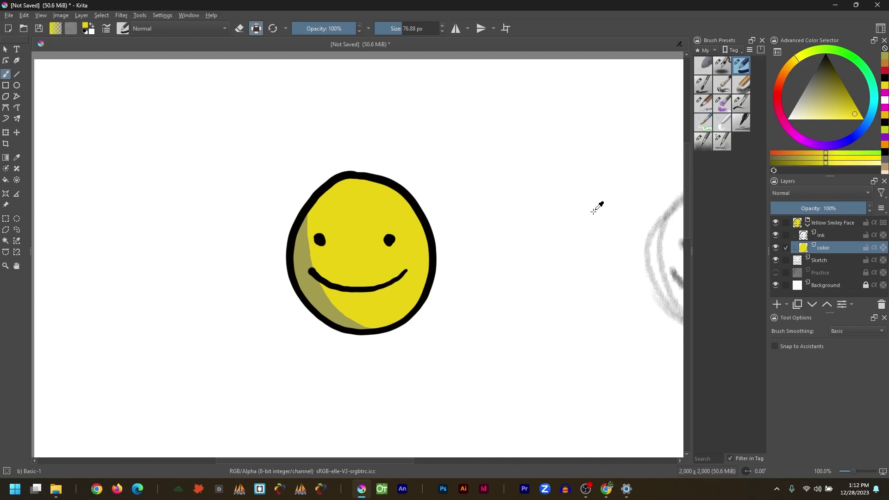
pyautogui.moveTo(806, 112); pyautogui.dragTo(798, 118)
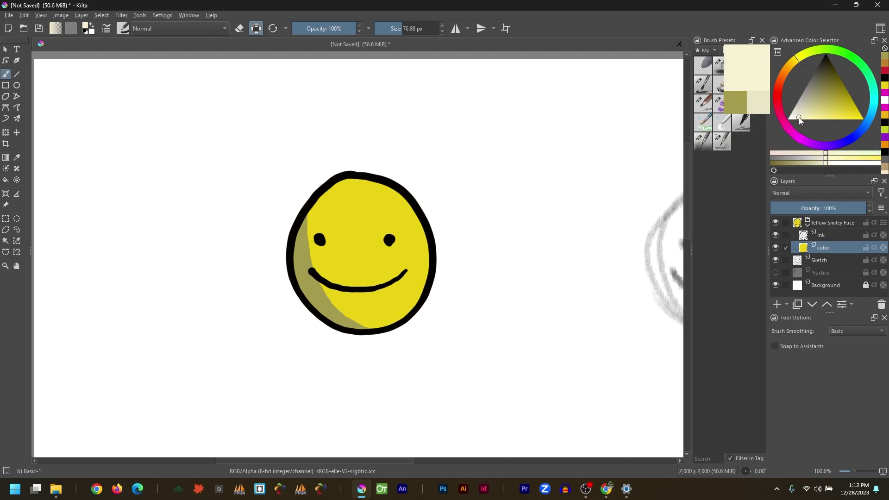
pyautogui.moveTo(373, 206); pyautogui.dragTo(380, 210)
pyautogui.hotkey('ctrl', 'z')
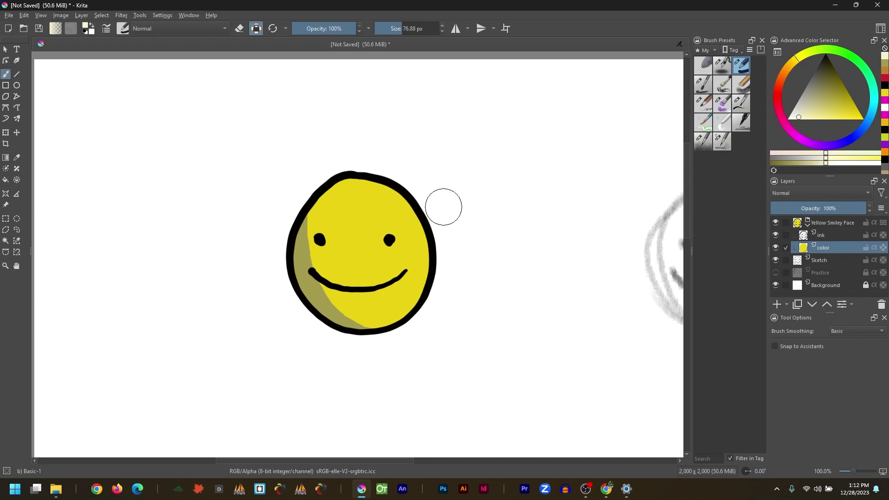
pyautogui.moveTo(359, 165)
pyautogui.mouseDown()
pyautogui.moveTo(410, 192)
pyautogui.moveTo(428, 238)
pyautogui.mouseUp()
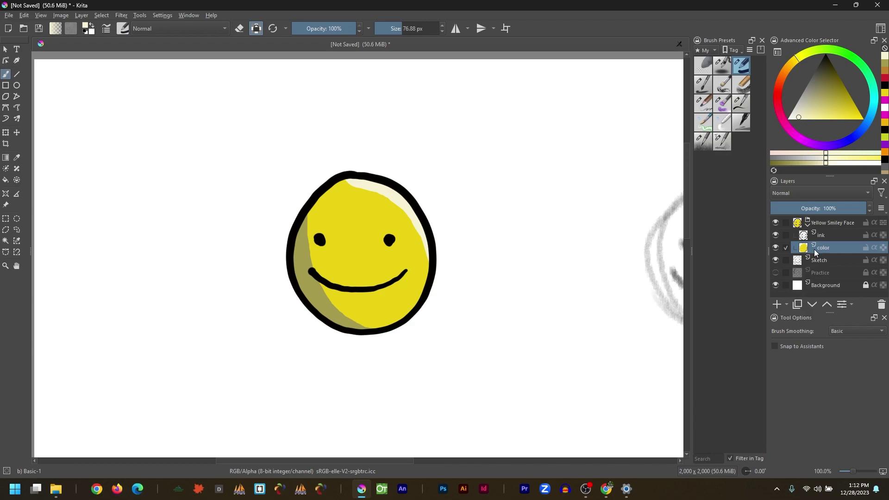
pyautogui.hotkey('ctrl', 'z')
pyautogui.hotkey('ctrl', 'z')
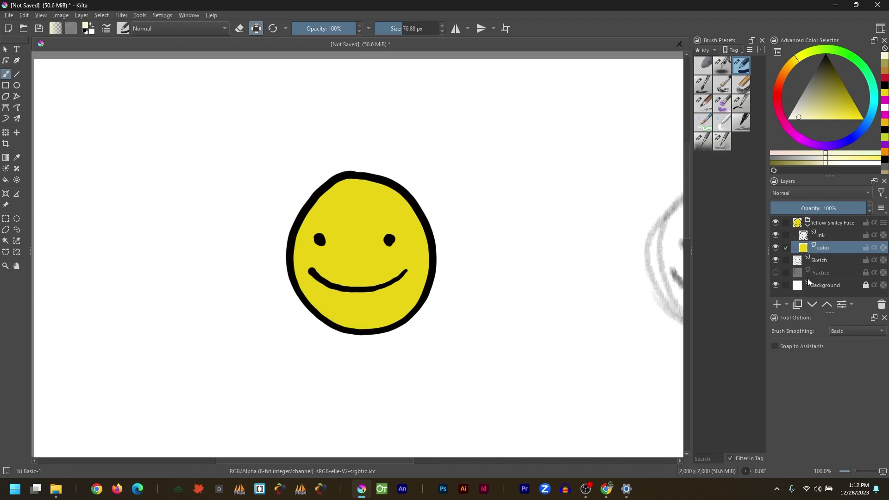
# - Add a paint layer named Shadow directly above the color layer in the group
pyautogui.click(778, 307)
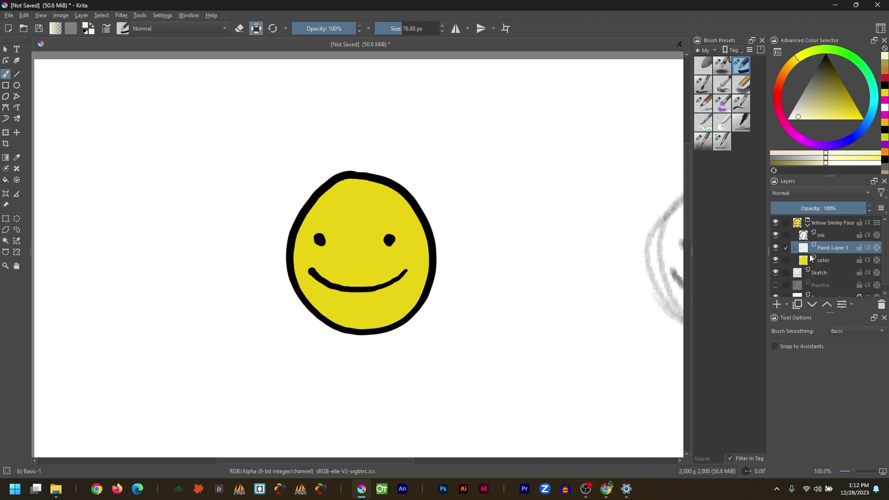
pyautogui.doubleClick(820, 247)
pyautogui.write('Shadow')
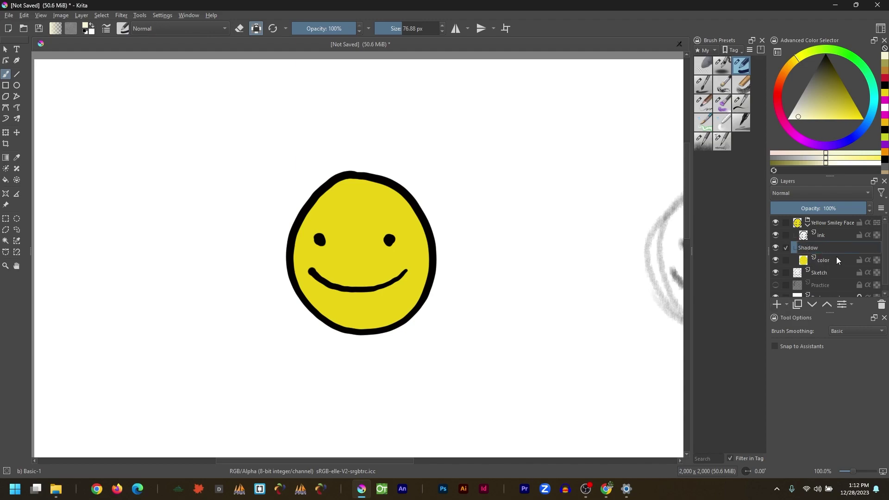
pyautogui.press('Return')
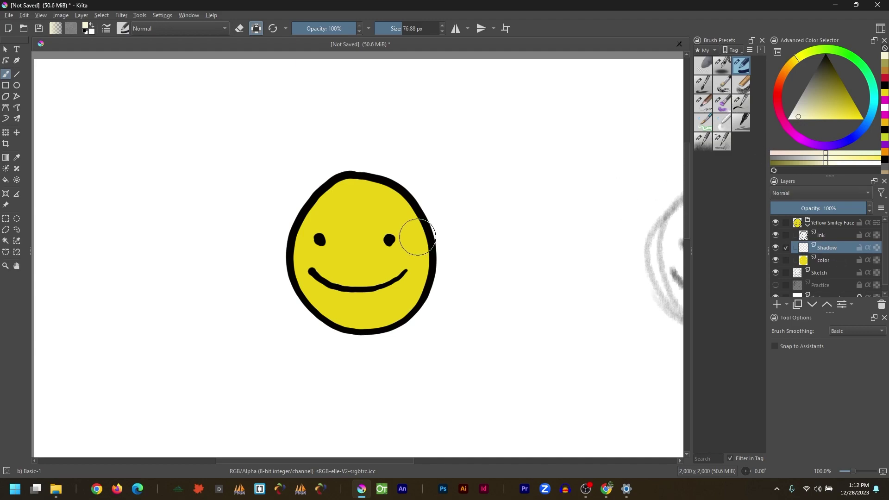
# - Turn off Preserve Alpha and paint broad medium-gray strokes on the Shadow layer along the face's left and lower edge
pyautogui.moveTo(808, 84); pyautogui.dragTo(810, 79)
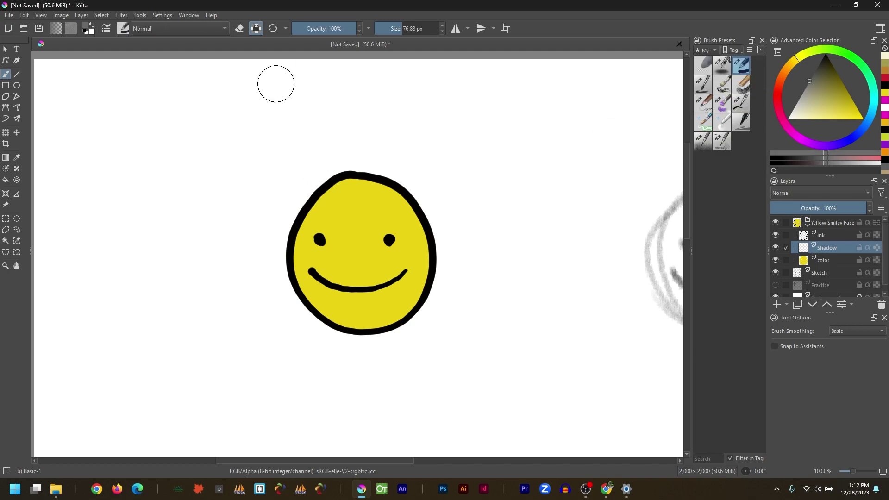
pyautogui.click(256, 29)
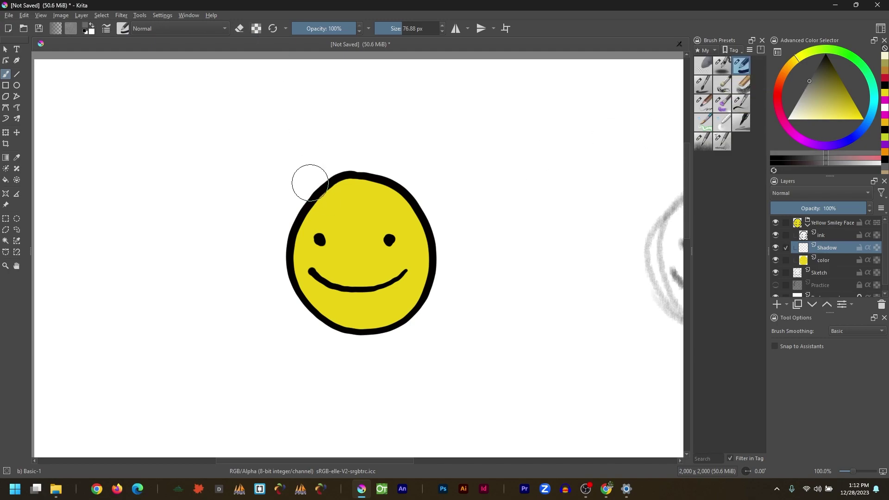
pyautogui.moveTo(303, 157)
pyautogui.mouseDown()
pyautogui.moveTo(291, 214)
pyautogui.moveTo(299, 260)
pyautogui.moveTo(327, 313)
pyautogui.moveTo(383, 343)
pyautogui.moveTo(437, 353)
pyautogui.mouseUp()
pyautogui.moveTo(339, 311)
pyautogui.mouseDown()
pyautogui.moveTo(302, 276)
pyautogui.moveTo(280, 217)
pyautogui.moveTo(272, 146)
pyautogui.mouseUp()
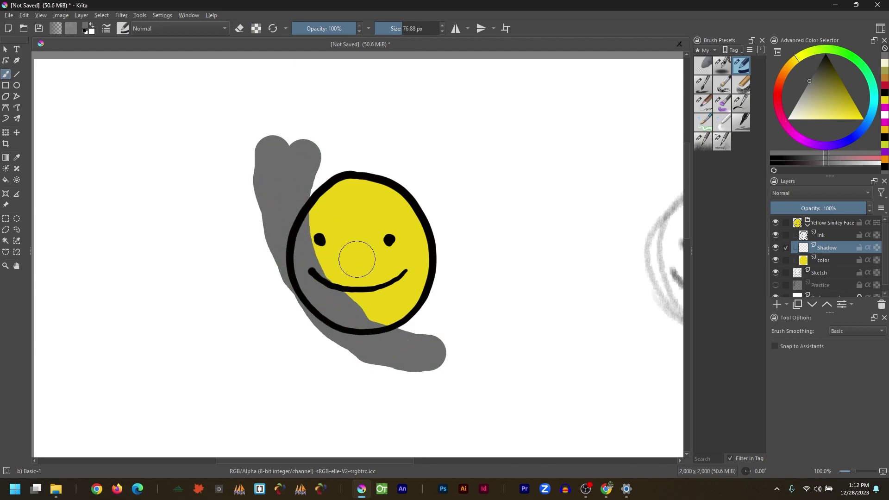
# - Set the Shadow layer's blending mode to Luminosity
pyautogui.click(801, 194)
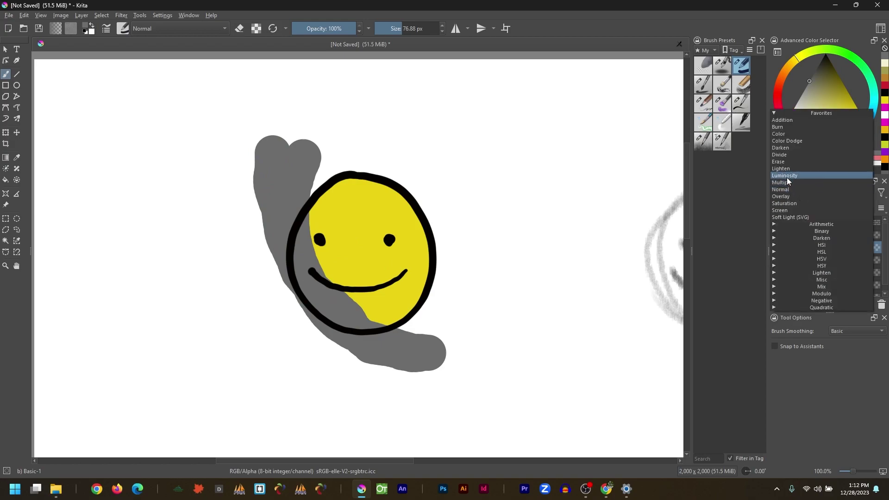
pyautogui.click(787, 176)
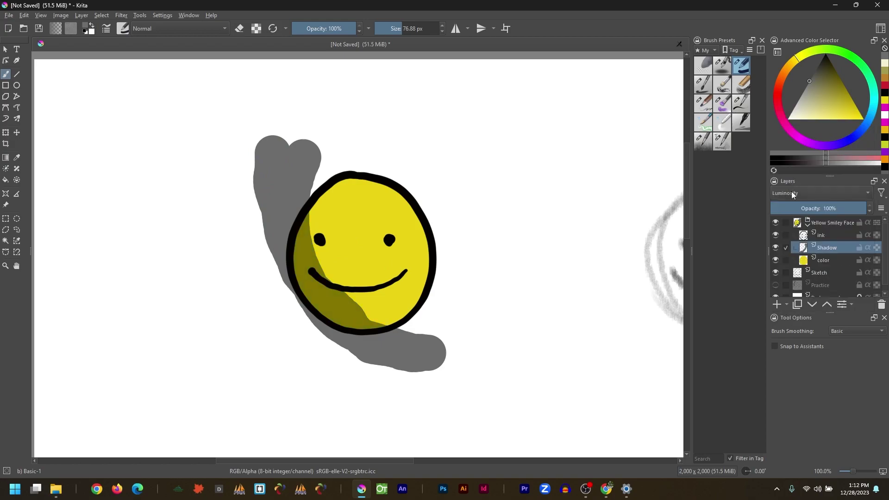
pyautogui.moveTo(831, 248)
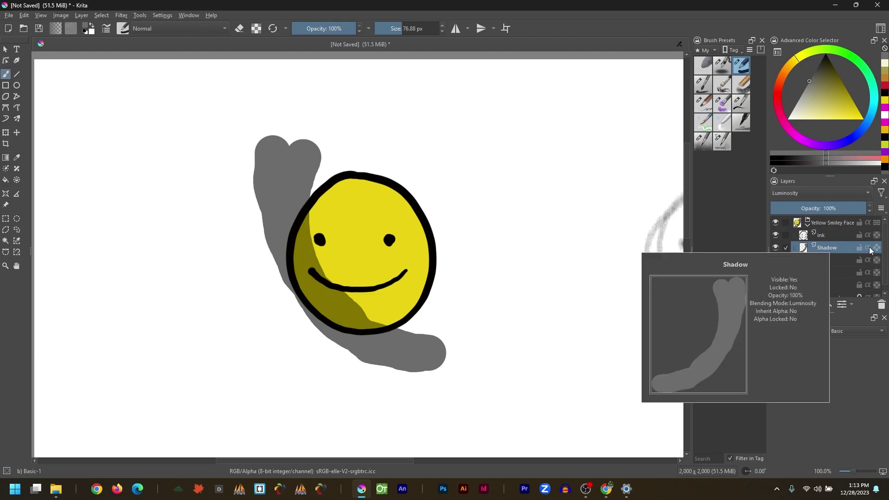
# - Turn on Inherit Alpha for the Shadow layer so its paint is clipped to the face
pyautogui.click(868, 250)
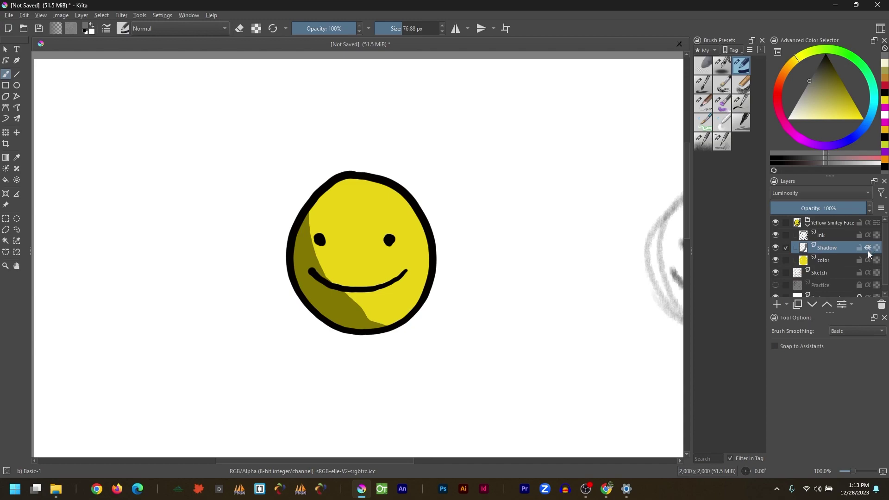
pyautogui.moveTo(869, 250)
pyautogui.moveTo(824, 251)
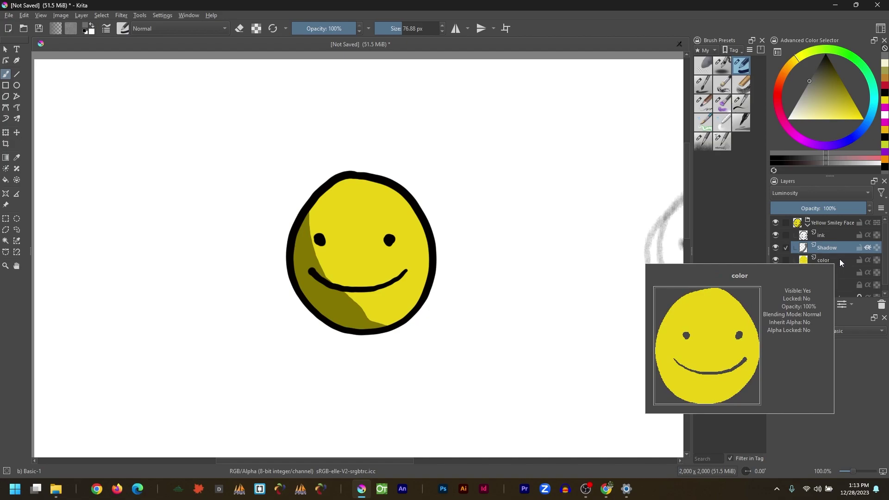
# - Try painting the face's sampled yellow beyond its outline on the color layer, and undo the stroke
pyautogui.click(836, 259)
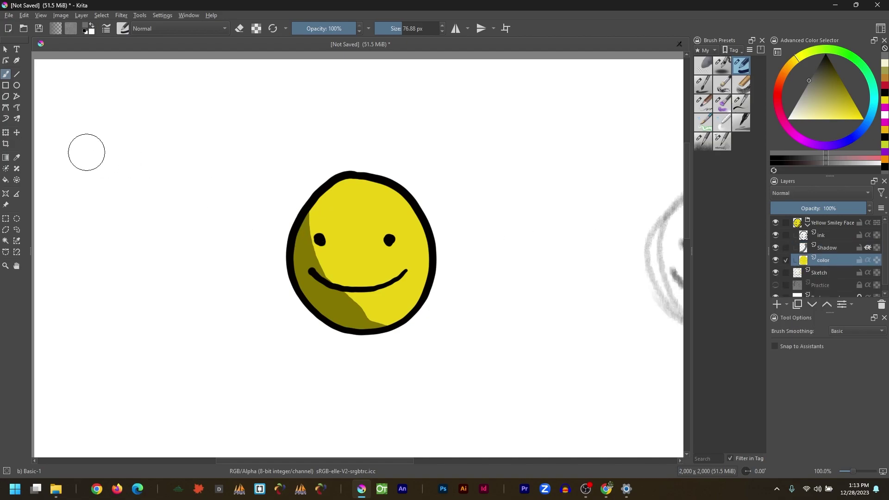
pyautogui.keyDown('ctrl'); pyautogui.click(362, 200); pyautogui.keyUp('ctrl')
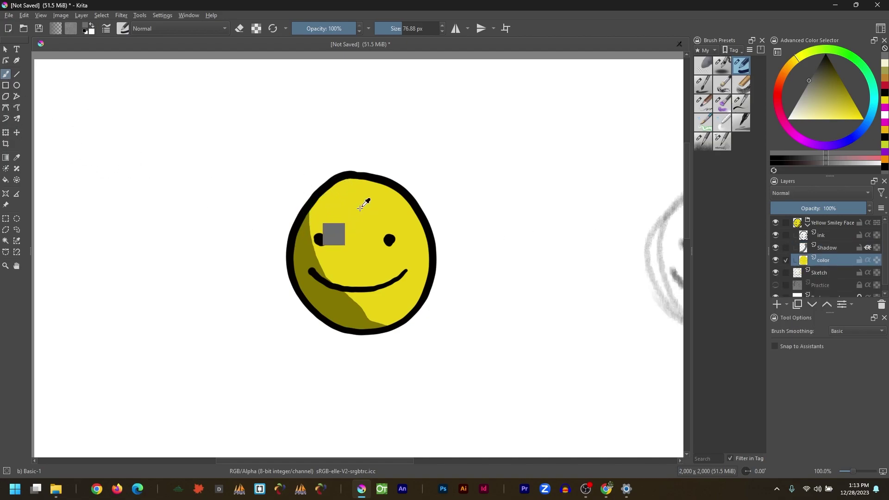
pyautogui.moveTo(309, 239)
pyautogui.mouseDown()
pyautogui.moveTo(208, 241)
pyautogui.moveTo(343, 222)
pyautogui.moveTo(304, 188)
pyautogui.moveTo(301, 124)
pyautogui.moveTo(324, 116)
pyautogui.moveTo(345, 155)
pyautogui.mouseUp()
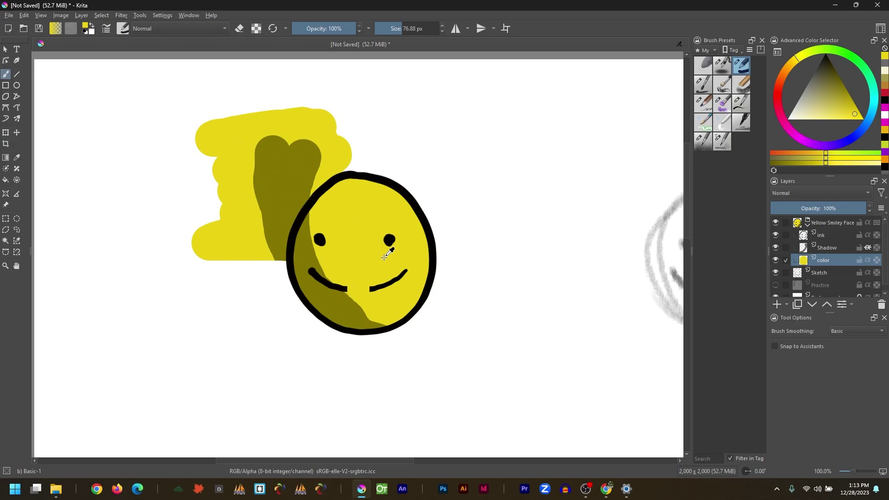
pyautogui.hotkey('ctrl', 'z')
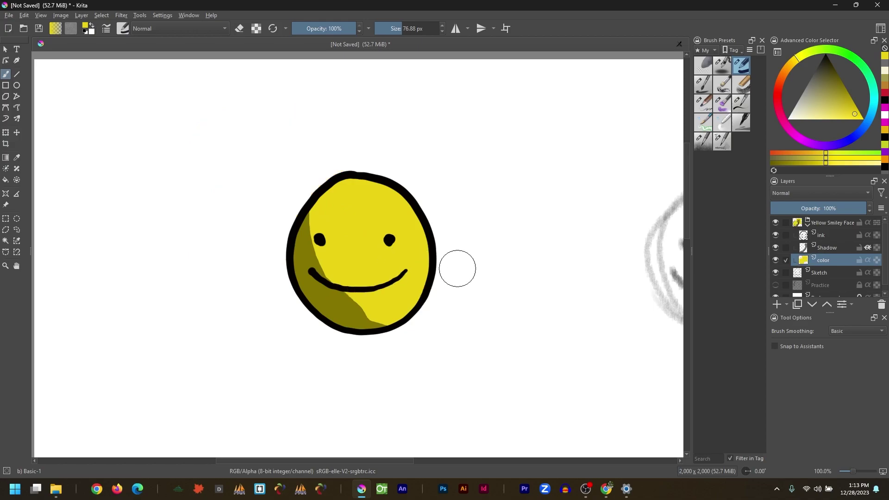
# - Choose an orange foreground color and paint over the whole yellow face on the color layer
pyautogui.click(832, 248)
pyautogui.click(778, 246)
pyautogui.click(777, 246)
pyautogui.click(831, 260)
pyautogui.click(87, 29)
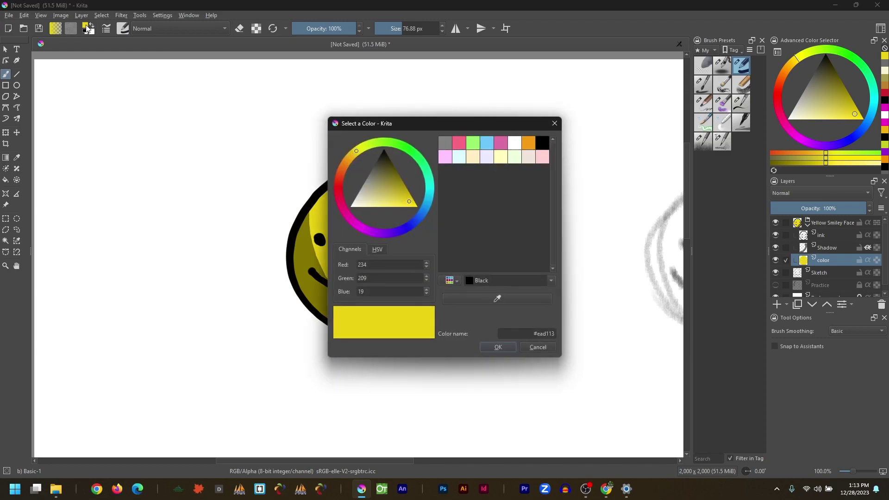
pyautogui.click(345, 165)
pyautogui.click(494, 347)
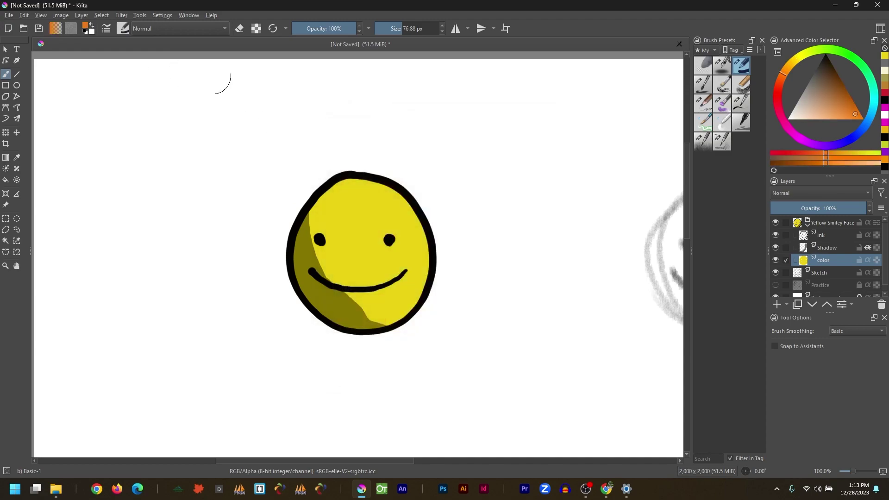
pyautogui.moveTo(345, 212); pyautogui.dragTo(345, 213)
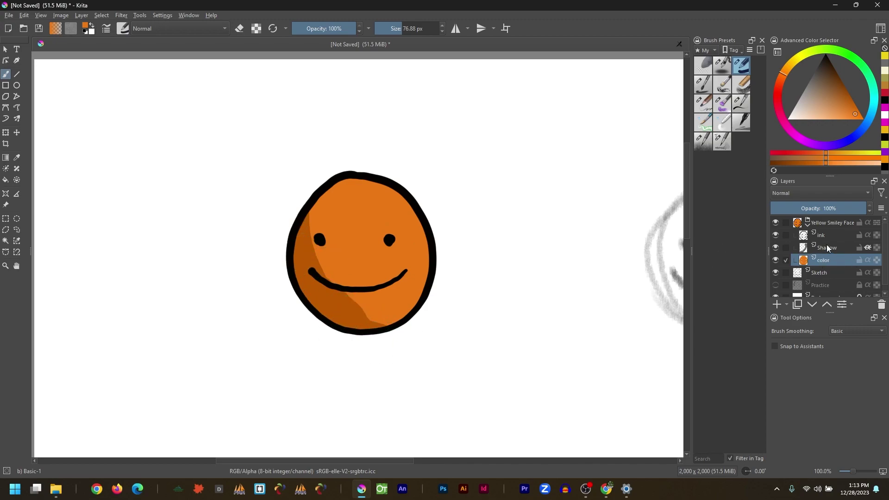
# - Add a paint layer named highlight directly above the Shadow layer in the group
pyautogui.click(851, 247)
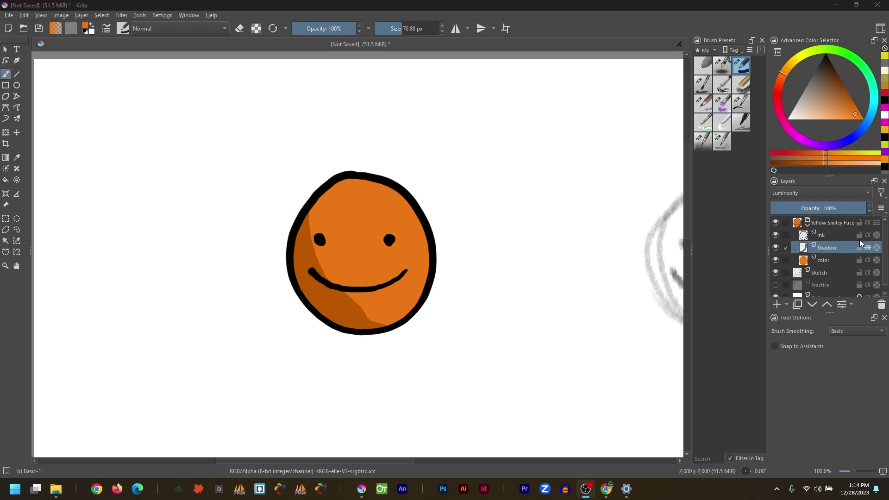
pyautogui.click(779, 306)
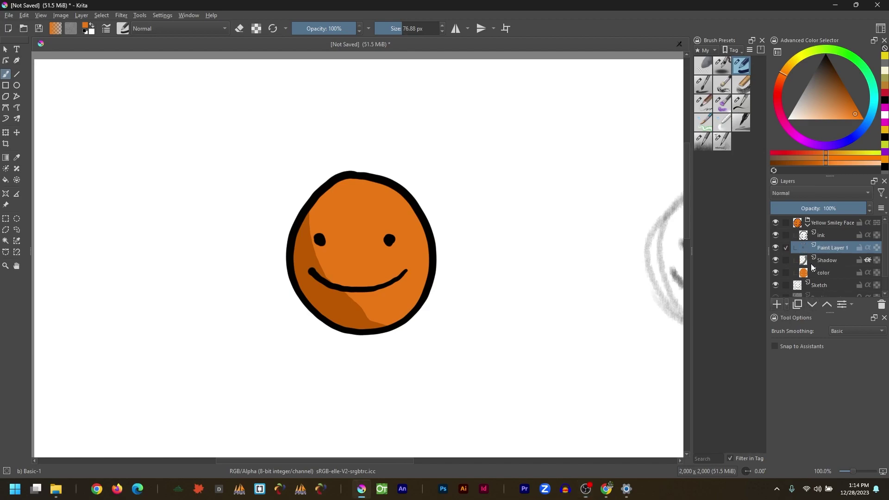
pyautogui.doubleClick(826, 247)
pyautogui.write('highlight')
pyautogui.press('Return')
# - Paint a white highlight along the face's upper-right edge, with the layer set to Inherit Alpha and 46% opacity
pyautogui.moveTo(347, 163)
pyautogui.mouseDown()
pyautogui.moveTo(454, 320)
pyautogui.moveTo(445, 319)
pyautogui.moveTo(449, 264)
pyautogui.moveTo(436, 230)
pyautogui.mouseUp()
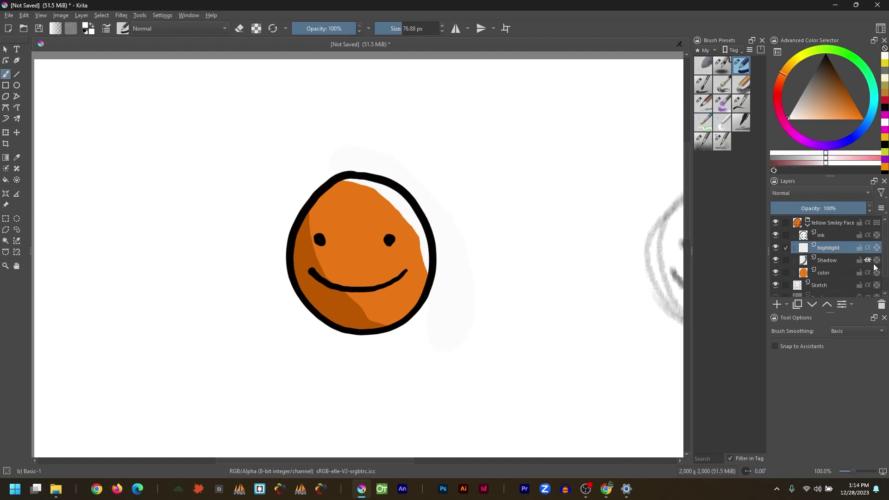
pyautogui.click(868, 248)
pyautogui.moveTo(807, 209); pyautogui.dragTo(817, 209)
pyautogui.click(6, 50)
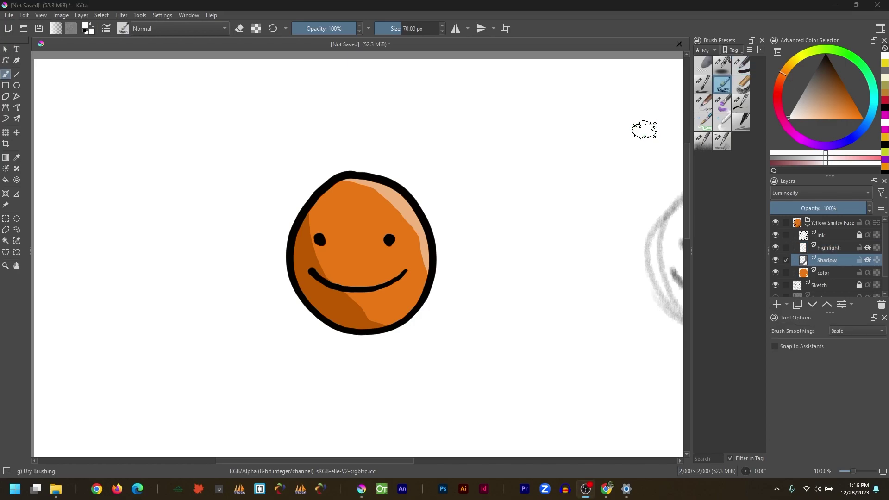
# - Try softening the shadow and highlight edges with the Wet Bristles brush at 22% opacity, and undo the strokes
pyautogui.click(724, 103)
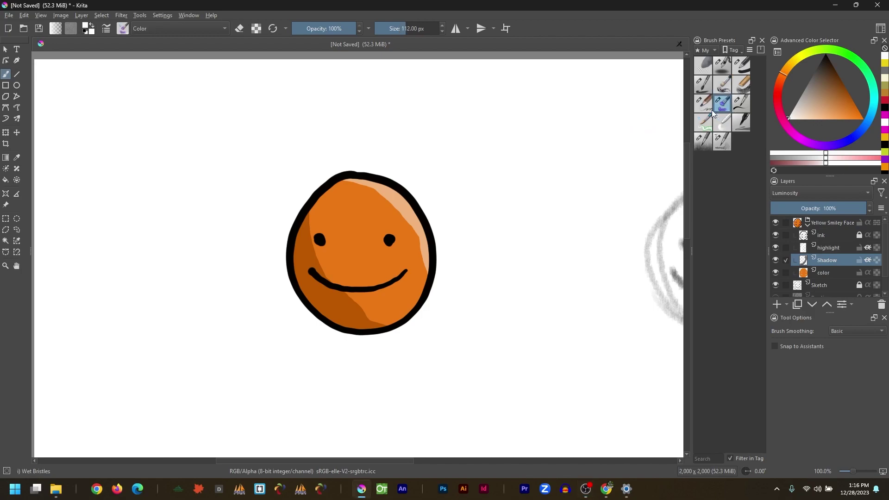
pyautogui.click(306, 29)
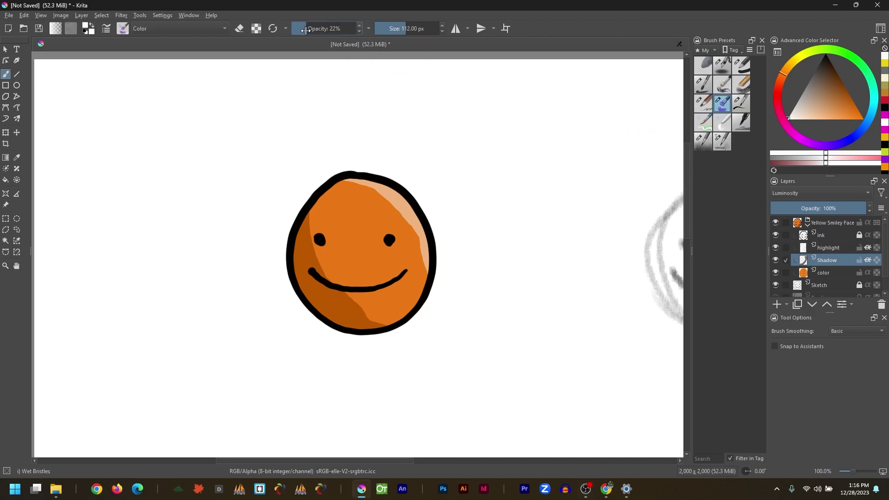
pyautogui.moveTo(308, 229); pyautogui.dragTo(342, 289)
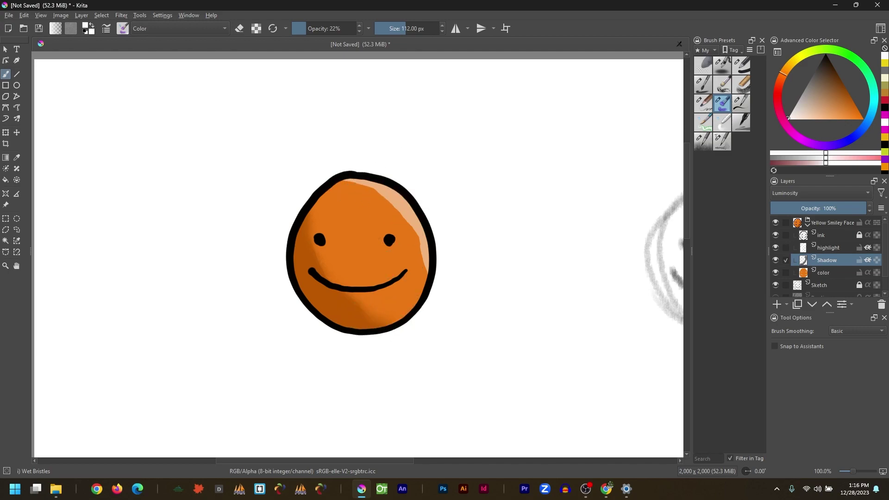
pyautogui.click(833, 247)
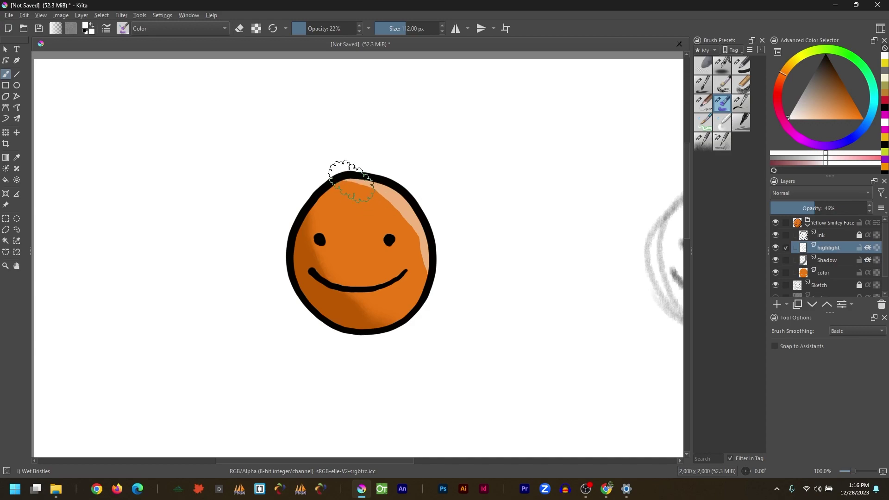
pyautogui.moveTo(352, 184)
pyautogui.mouseDown()
pyautogui.moveTo(373, 182)
pyautogui.moveTo(423, 223)
pyautogui.moveTo(419, 272)
pyautogui.moveTo(414, 235)
pyautogui.moveTo(426, 266)
pyautogui.mouseUp()
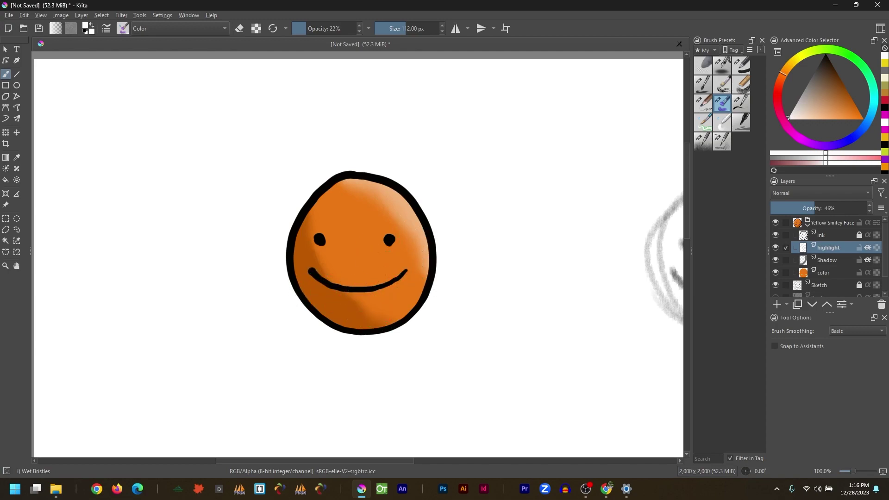
pyautogui.hotkey('ctrl', 'z')
pyautogui.hotkey('ctrl', 'z')
pyautogui.hotkey('ctrl', 'z')
pyautogui.hotkey('ctrl', 'z')
pyautogui.hotkey('ctrl', 'z')
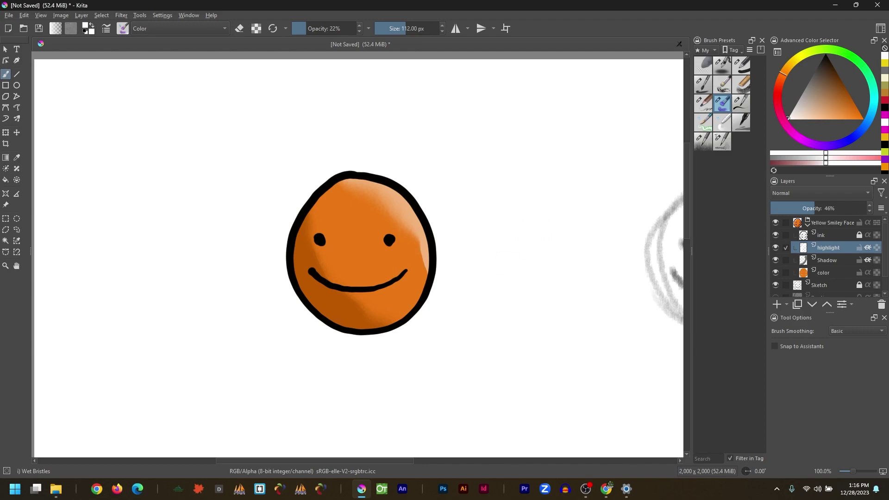
pyautogui.hotkey('ctrl', 'z')
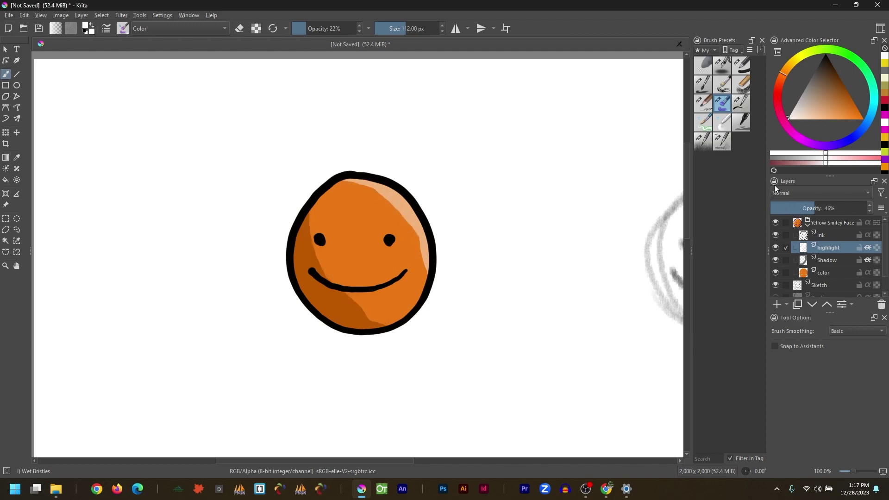
# - Soften the inner edges of the highlight and the shadow on their own layers with the Blender Basic brush
pyautogui.click(721, 124)
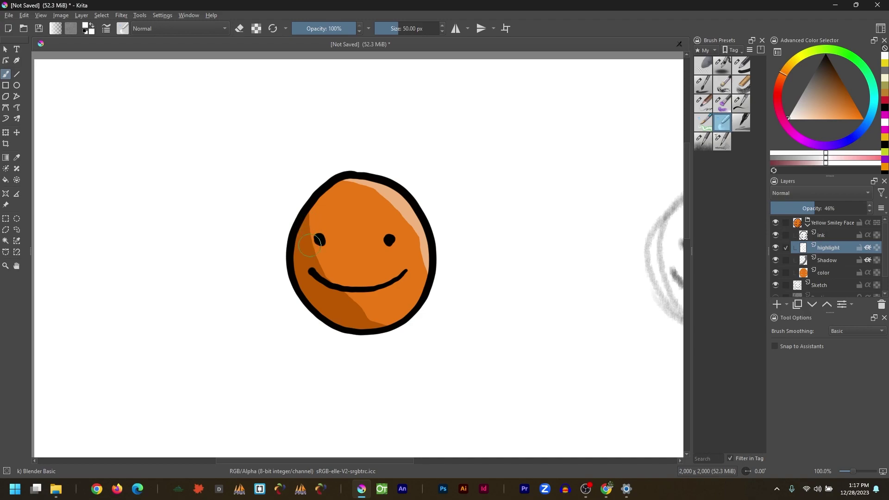
pyautogui.moveTo(373, 193)
pyautogui.mouseDown()
pyautogui.moveTo(418, 240)
pyautogui.moveTo(424, 266)
pyautogui.mouseUp()
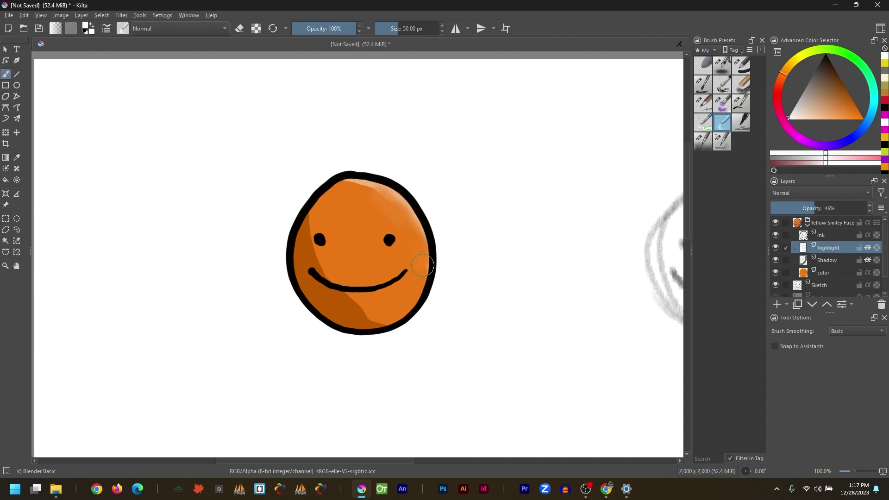
pyautogui.moveTo(374, 192); pyautogui.dragTo(344, 191)
pyautogui.click(821, 262)
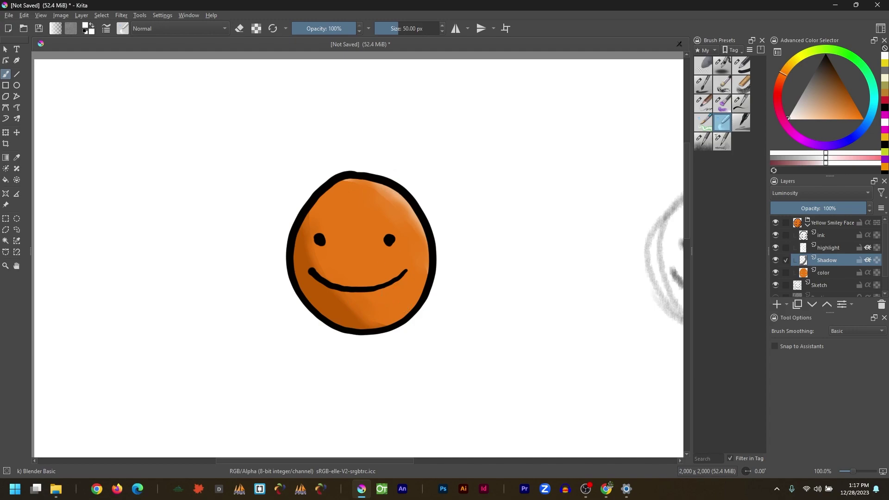
pyautogui.hotkey('alt', 'Tab')
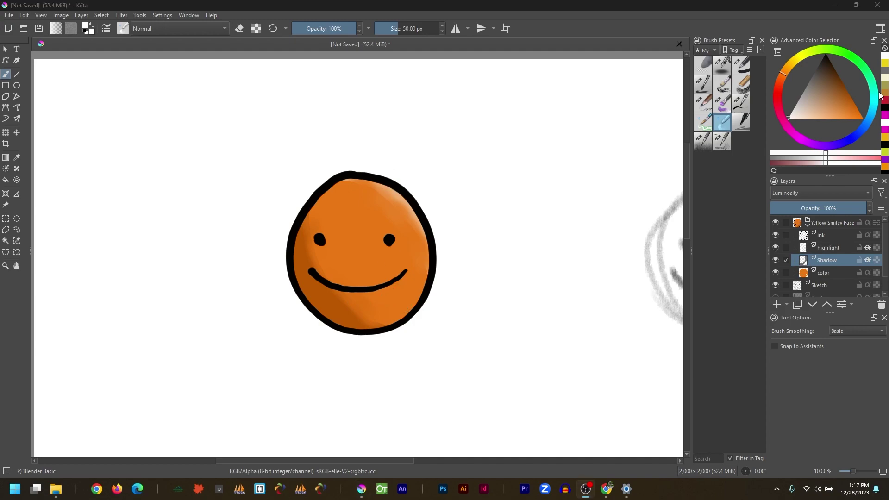
# - Add a paint layer named Sketch at the top of the layer stack, above the Yellow Smiley Face group
pyautogui.click(806, 224)
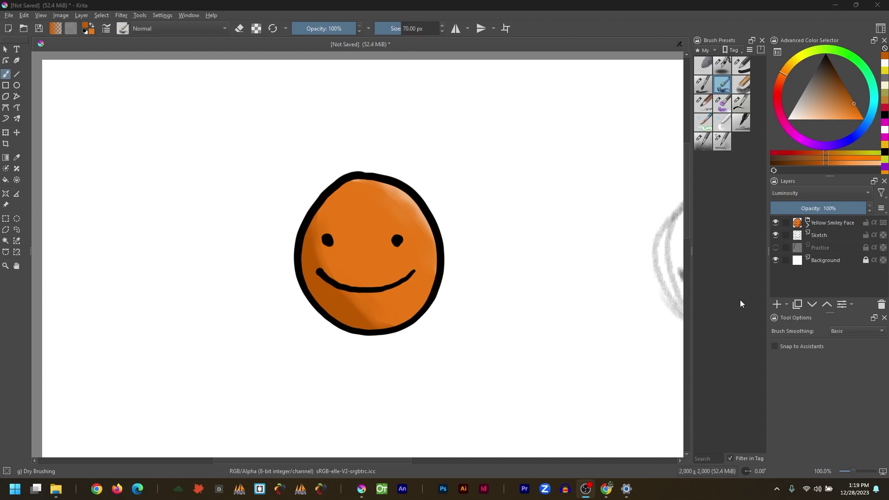
pyautogui.click(777, 304)
pyautogui.moveTo(821, 261)
pyautogui.mouseDown()
pyautogui.moveTo(816, 210)
pyautogui.moveTo(780, 209)
pyautogui.moveTo(798, 223)
pyautogui.mouseUp()
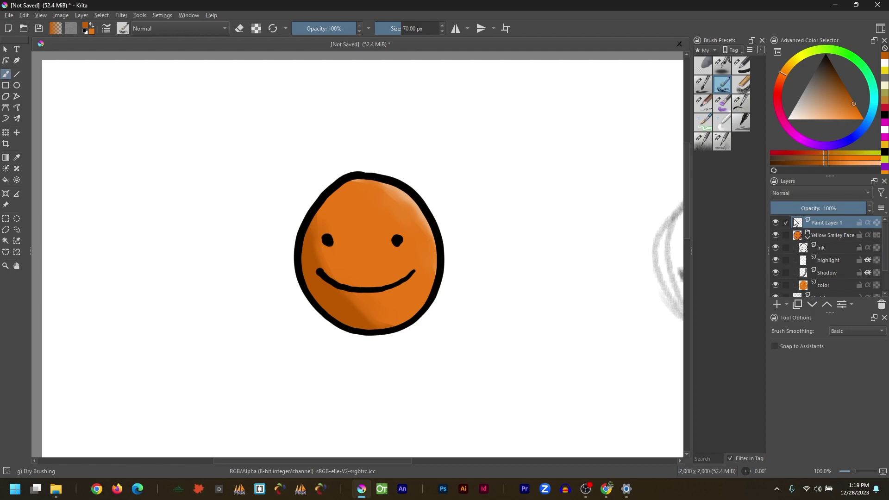
pyautogui.doubleClick(819, 224)
pyautogui.write('Sketch')
pyautogui.press('Return')
# - Set up the Airbrush pressure brush in black at 8.15 px, undoing the test strokes beside the face
pyautogui.moveTo(368, 222); pyautogui.dragTo(452, 224)
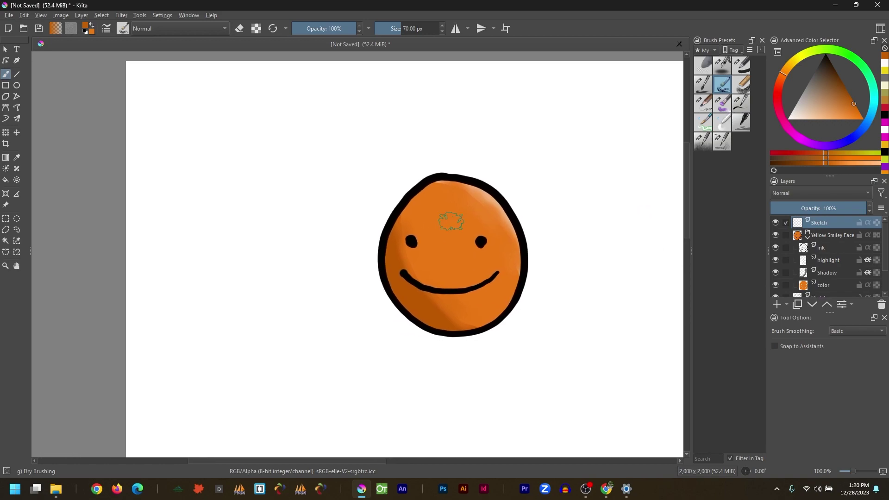
pyautogui.click(723, 65)
pyautogui.moveTo(356, 97)
pyautogui.mouseDown()
pyautogui.moveTo(256, 169)
pyautogui.moveTo(237, 260)
pyautogui.moveTo(255, 286)
pyautogui.mouseUp()
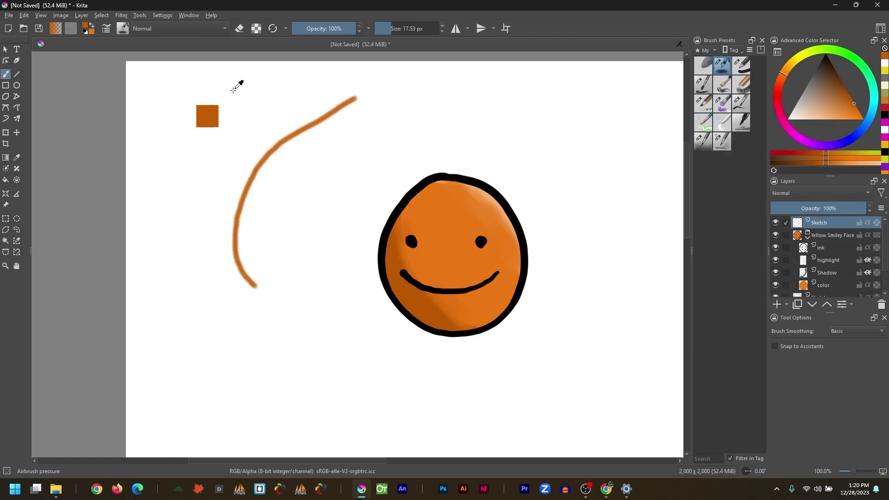
pyautogui.hotkey('ctrl', 'z')
pyautogui.moveTo(815, 72); pyautogui.dragTo(824, 53)
pyautogui.moveTo(297, 111)
pyautogui.mouseDown()
pyautogui.moveTo(236, 177)
pyautogui.moveTo(230, 248)
pyautogui.moveTo(271, 299)
pyautogui.mouseUp()
pyautogui.hotkey('ctrl', 'z')
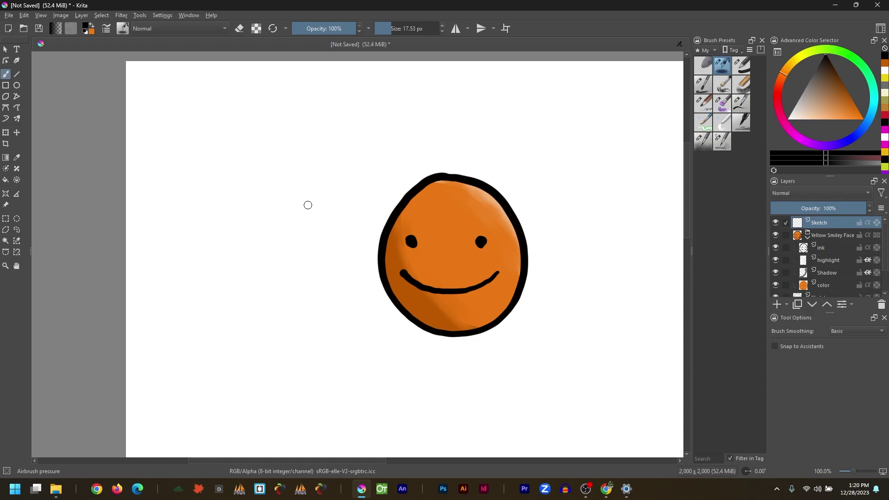
pyautogui.moveTo(310, 198); pyautogui.dragTo(306, 199)
pyautogui.moveTo(291, 124)
pyautogui.mouseDown()
pyautogui.moveTo(258, 157)
pyautogui.moveTo(238, 222)
pyautogui.moveTo(259, 283)
pyautogui.mouseUp()
pyautogui.hotkey('ctrl', 'z')
# - Sketch a heart from two circles and loose overlapping outlines in the empty area to the face's left
pyautogui.moveTo(239, 159)
pyautogui.mouseDown()
pyautogui.moveTo(218, 213)
pyautogui.moveTo(237, 157)
pyautogui.moveTo(240, 174)
pyautogui.moveTo(239, 166)
pyautogui.moveTo(278, 144)
pyautogui.moveTo(239, 176)
pyautogui.mouseUp()
pyautogui.moveTo(172, 197)
pyautogui.mouseDown()
pyautogui.moveTo(202, 215)
pyautogui.moveTo(240, 292)
pyautogui.moveTo(252, 241)
pyautogui.moveTo(301, 208)
pyautogui.moveTo(240, 283)
pyautogui.moveTo(310, 189)
pyautogui.moveTo(299, 144)
pyautogui.moveTo(244, 174)
pyautogui.moveTo(248, 161)
pyautogui.moveTo(315, 155)
pyautogui.moveTo(297, 224)
pyautogui.moveTo(239, 294)
pyautogui.moveTo(327, 184)
pyautogui.moveTo(298, 147)
pyautogui.moveTo(241, 175)
pyautogui.moveTo(325, 187)
pyautogui.moveTo(242, 286)
pyautogui.moveTo(285, 228)
pyautogui.moveTo(327, 200)
pyautogui.moveTo(321, 156)
pyautogui.moveTo(263, 157)
pyautogui.moveTo(240, 190)
pyautogui.moveTo(245, 171)
pyautogui.moveTo(226, 140)
pyautogui.moveTo(183, 161)
pyautogui.moveTo(179, 189)
pyautogui.mouseUp()
pyautogui.moveTo(226, 142)
pyautogui.mouseDown()
pyautogui.moveTo(183, 164)
pyautogui.moveTo(229, 141)
pyautogui.moveTo(178, 186)
pyautogui.moveTo(184, 162)
pyautogui.moveTo(216, 233)
pyautogui.moveTo(184, 199)
pyautogui.moveTo(235, 275)
pyautogui.moveTo(190, 214)
pyautogui.moveTo(235, 284)
pyautogui.moveTo(185, 171)
pyautogui.mouseUp()
# - Switch the brush to eraser mode and lighten the construction lines inside the heart sketch
pyautogui.press('e')
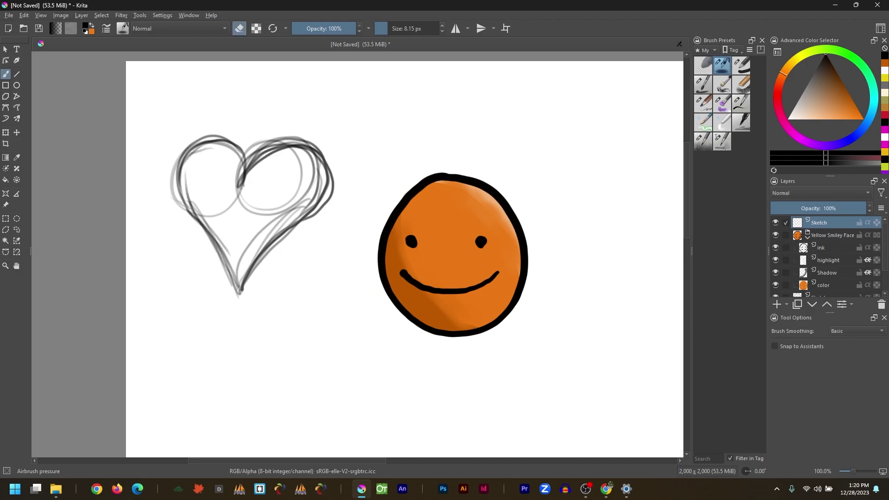
pyautogui.moveTo(204, 216); pyautogui.dragTo(186, 186)
pyautogui.moveTo(215, 227); pyautogui.dragTo(217, 230)
pyautogui.moveTo(245, 178)
pyautogui.mouseDown()
pyautogui.moveTo(260, 147)
pyautogui.moveTo(288, 143)
pyautogui.moveTo(257, 160)
pyautogui.moveTo(302, 194)
pyautogui.moveTo(248, 257)
pyautogui.mouseUp()
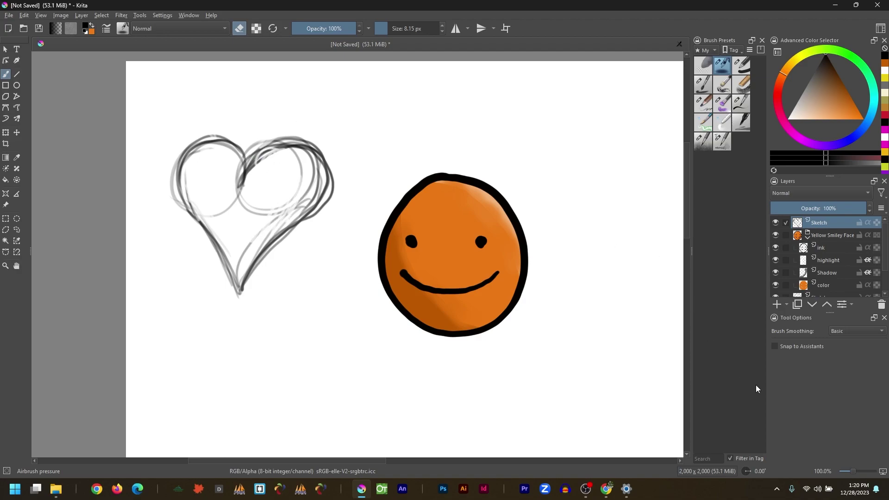
# - Add a paint layer named ink directly above the heart's Sketch layer
pyautogui.click(777, 304)
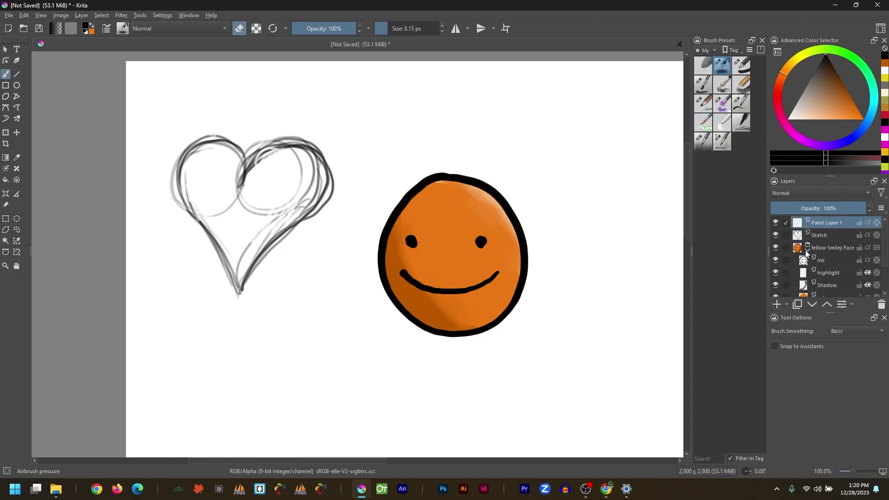
pyautogui.doubleClick(818, 224)
pyautogui.write('in')
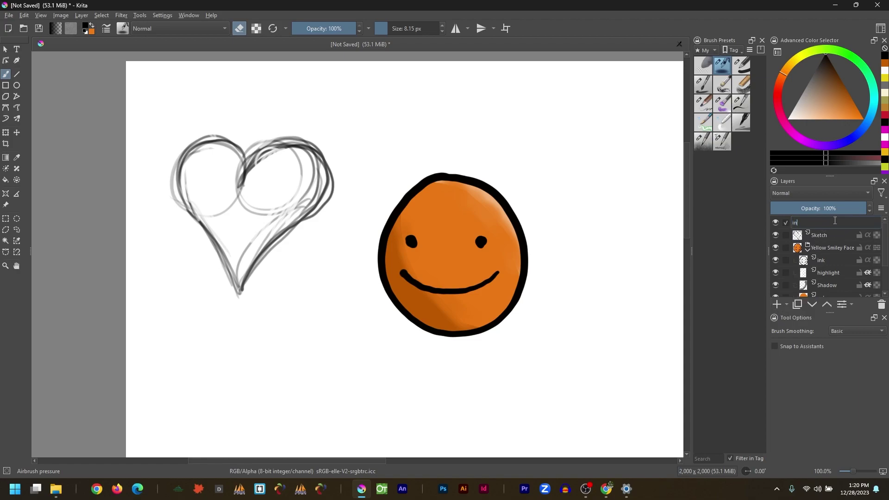
pyautogui.press('Return')
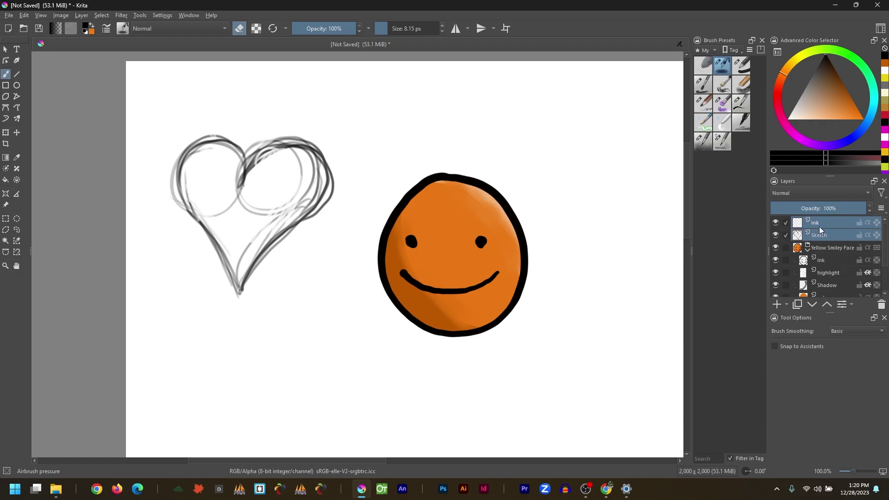
# - Group the heart's ink and Sketch layers and name the group Heaert
pyautogui.rightClick(818, 226)
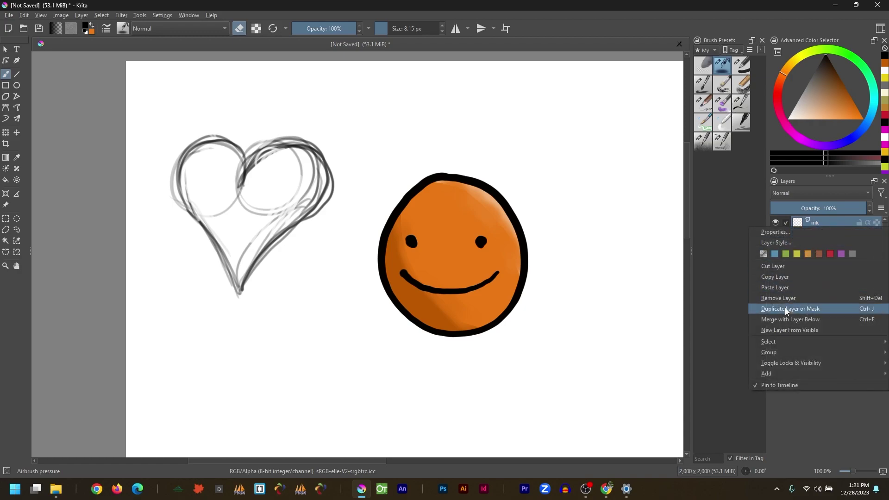
pyautogui.moveTo(795, 350)
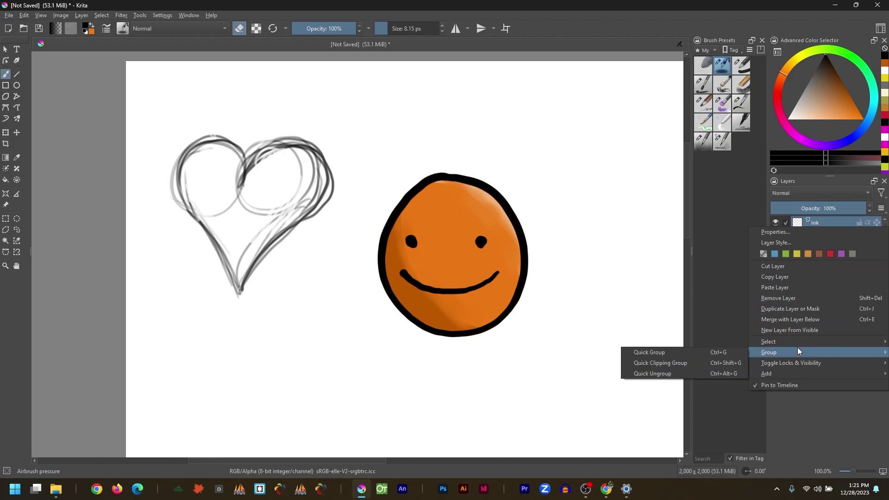
pyautogui.click(710, 350)
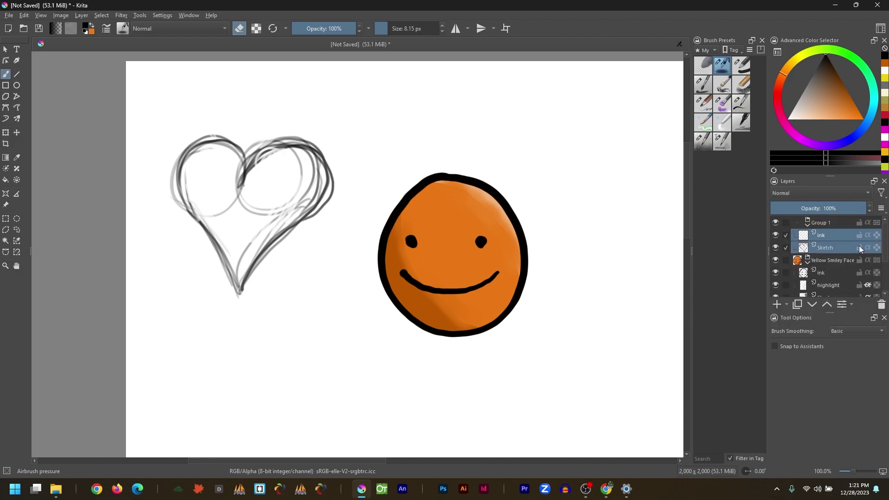
pyautogui.doubleClick(826, 224)
pyautogui.write('Heaert')
pyautogui.press('Return')
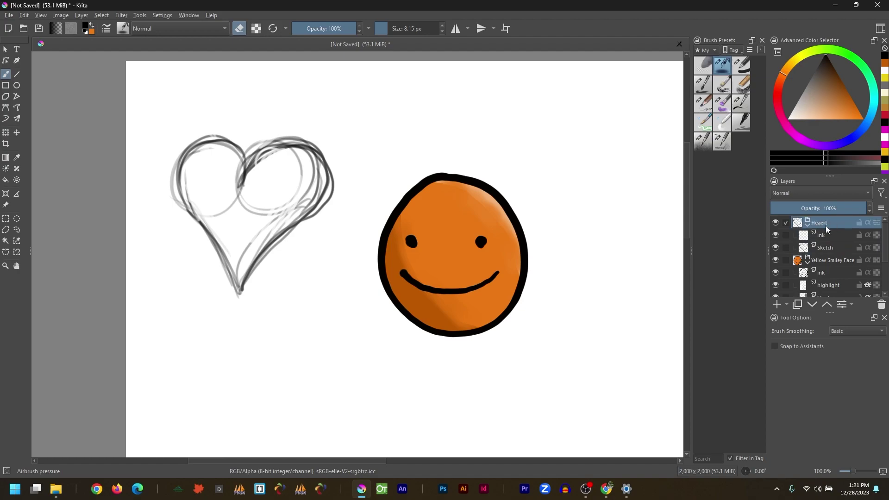
# - Lower the opacity of the heart's Sketch layer to 28%
pyautogui.click(831, 234)
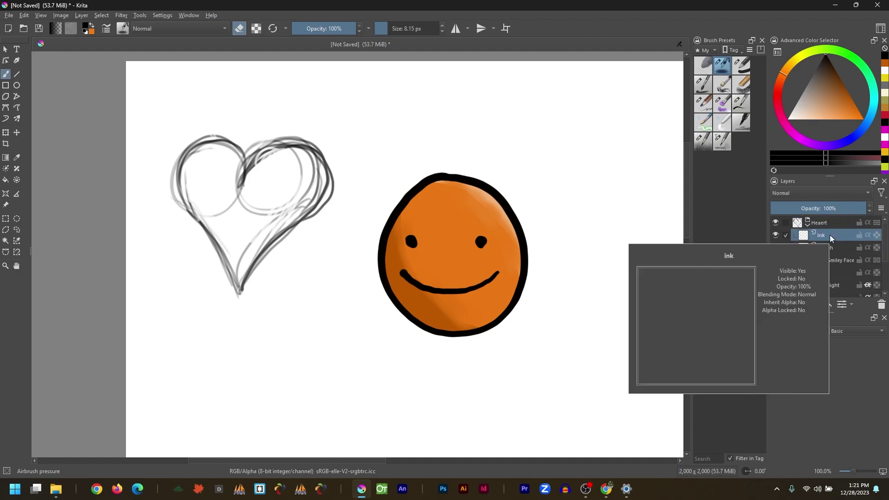
pyautogui.click(822, 246)
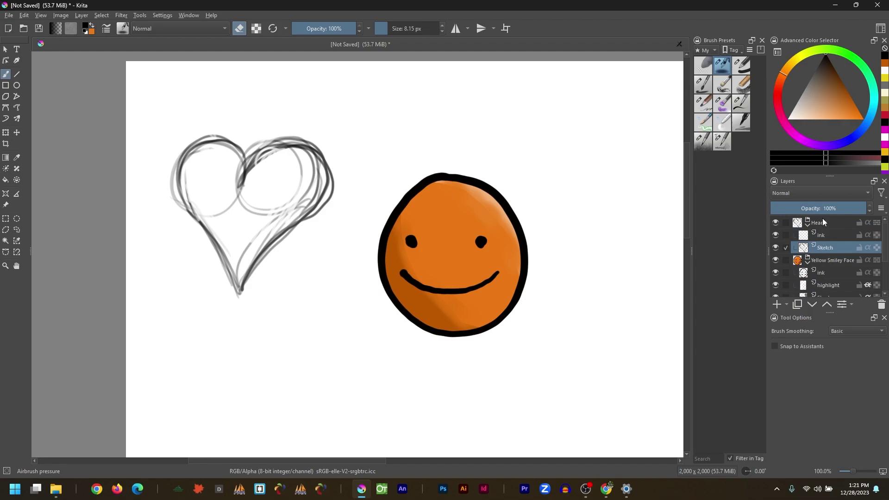
pyautogui.moveTo(829, 209); pyautogui.dragTo(797, 210)
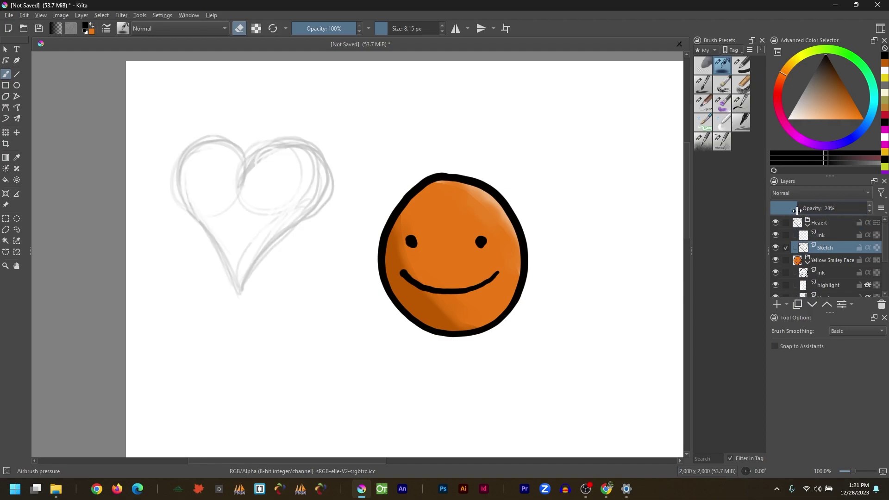
# - Set up the Ink brush 25 preset with Weighted brush smoothing on the heart's ink layer
pyautogui.click(824, 236)
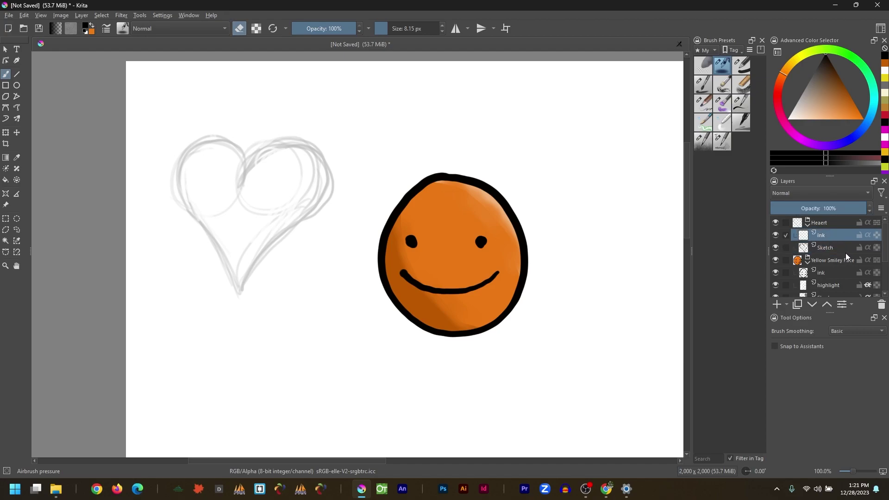
pyautogui.moveTo(846, 255)
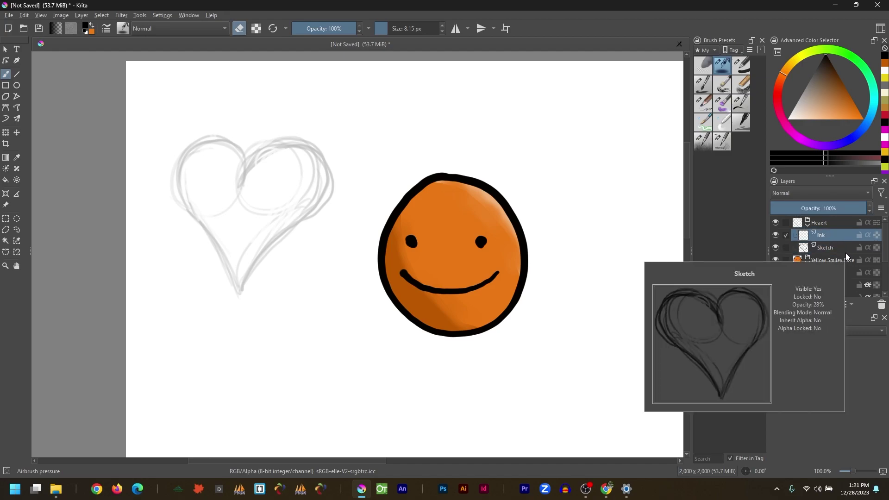
pyautogui.click(742, 106)
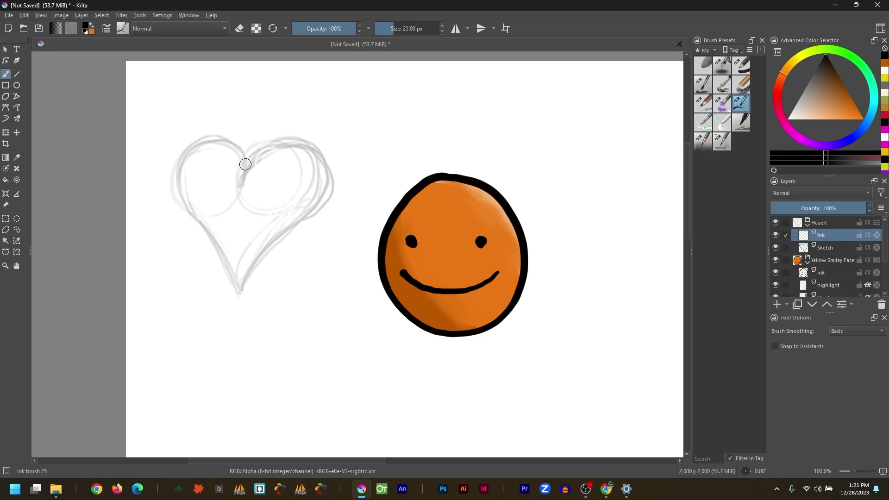
pyautogui.click(841, 331)
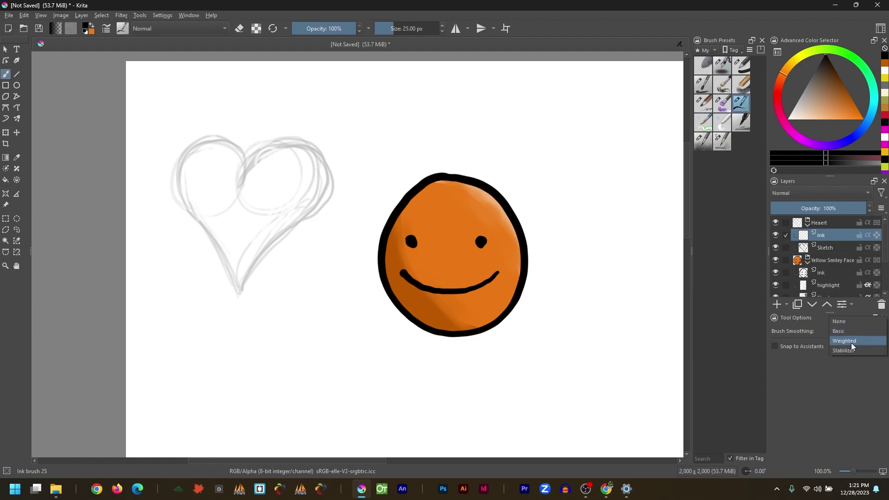
pyautogui.click(853, 345)
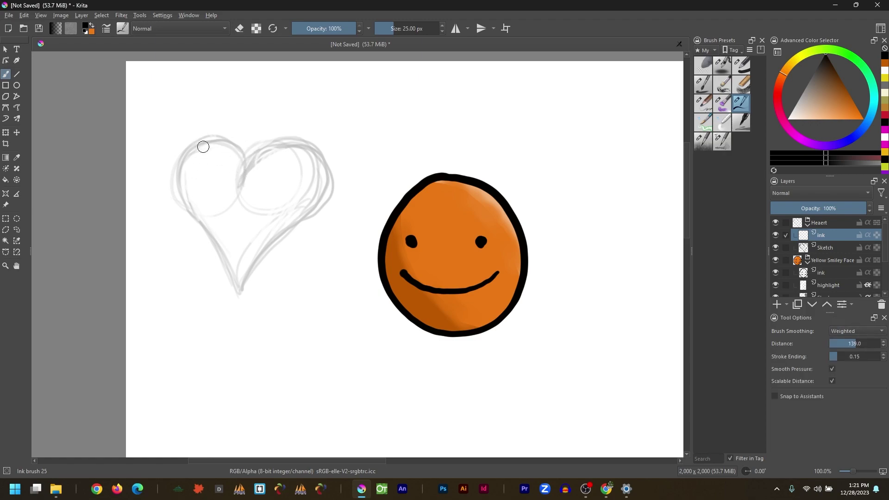
# - Ink the heart's outline in black over the faded sketch, undoing the misplaced stroke, with the brush at 18.50 px
pyautogui.moveTo(258, 133)
pyautogui.mouseDown()
pyautogui.moveTo(288, 185)
pyautogui.moveTo(271, 133)
pyautogui.moveTo(304, 156)
pyautogui.moveTo(258, 240)
pyautogui.moveTo(258, 221)
pyautogui.moveTo(254, 229)
pyautogui.moveTo(403, 177)
pyautogui.moveTo(391, 209)
pyautogui.moveTo(396, 269)
pyautogui.moveTo(377, 256)
pyautogui.moveTo(365, 285)
pyautogui.moveTo(390, 278)
pyautogui.moveTo(408, 240)
pyautogui.mouseUp()
pyautogui.moveTo(440, 159)
pyautogui.mouseDown()
pyautogui.moveTo(427, 241)
pyautogui.moveTo(449, 250)
pyautogui.mouseUp()
pyautogui.hotkey('ctrl', 'z')
pyautogui.moveTo(438, 160)
pyautogui.mouseDown()
pyautogui.moveTo(435, 222)
pyautogui.moveTo(415, 278)
pyautogui.moveTo(443, 329)
pyautogui.moveTo(496, 289)
pyautogui.moveTo(492, 272)
pyautogui.mouseUp()
pyautogui.moveTo(483, 147)
pyautogui.mouseDown()
pyautogui.moveTo(500, 235)
pyautogui.moveTo(455, 280)
pyautogui.moveTo(394, 156)
pyautogui.moveTo(420, 135)
pyautogui.moveTo(444, 256)
pyautogui.moveTo(425, 280)
pyautogui.moveTo(400, 288)
pyautogui.moveTo(378, 278)
pyautogui.moveTo(366, 239)
pyautogui.mouseUp()
pyautogui.press('5')
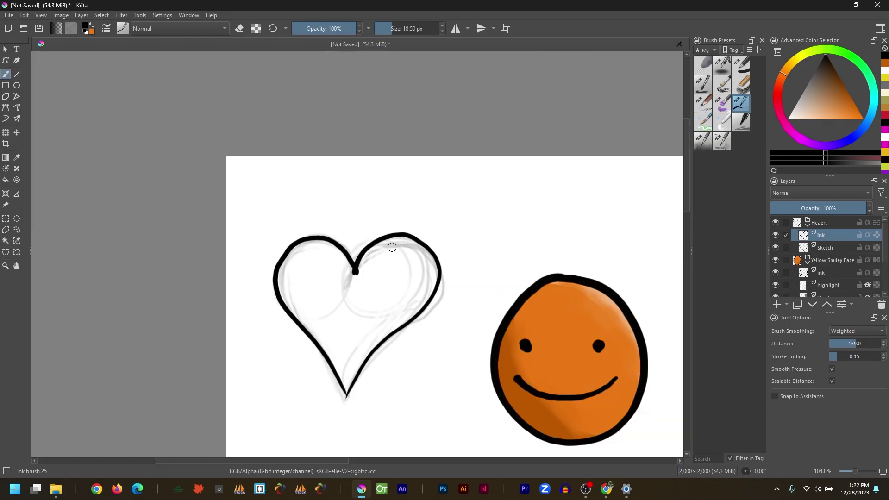
# - Add a paint layer named color to the Heaert group
pyautogui.click(778, 304)
pyautogui.doubleClick(833, 235)
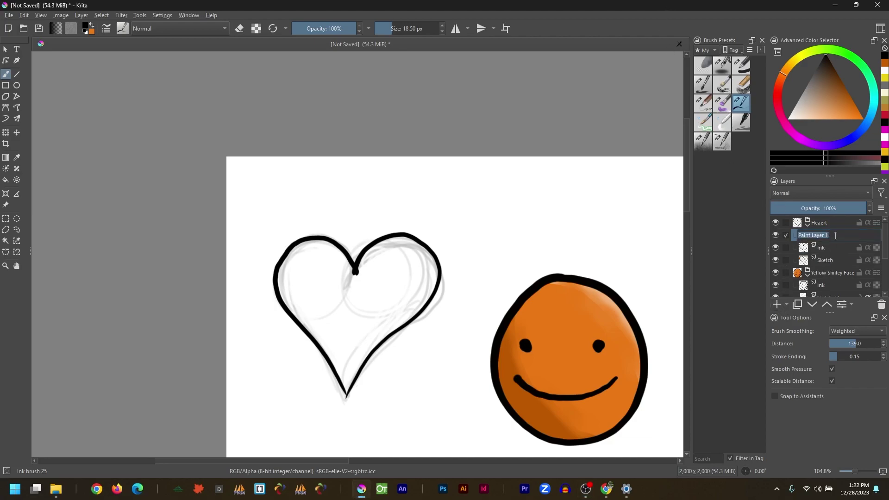
pyautogui.write('color')
pyautogui.press('Return')
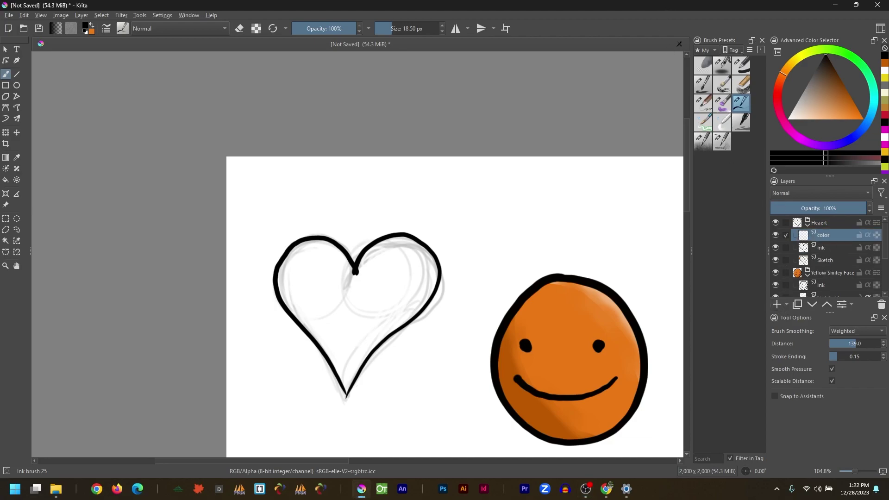
# - Fill the heart with red #d60811 on the color layer and place that layer beneath the heart's ink layer
pyautogui.click(779, 104)
pyautogui.moveTo(836, 104); pyautogui.dragTo(855, 110)
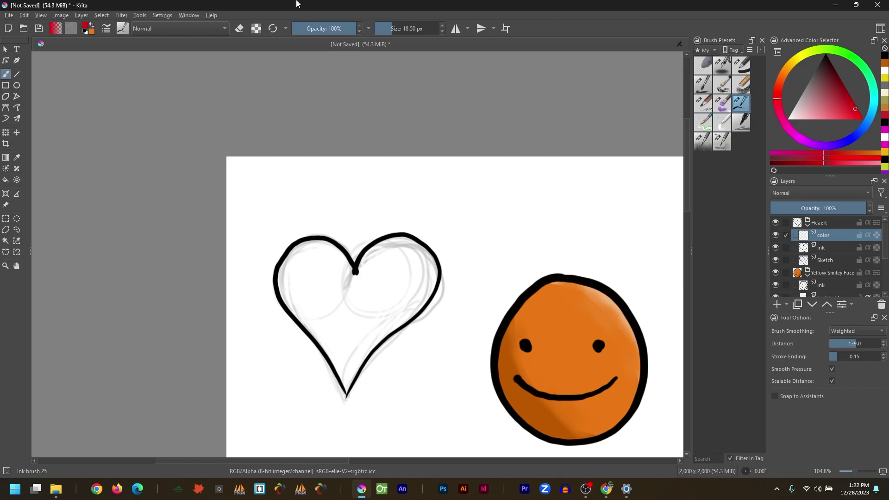
pyautogui.click(7, 181)
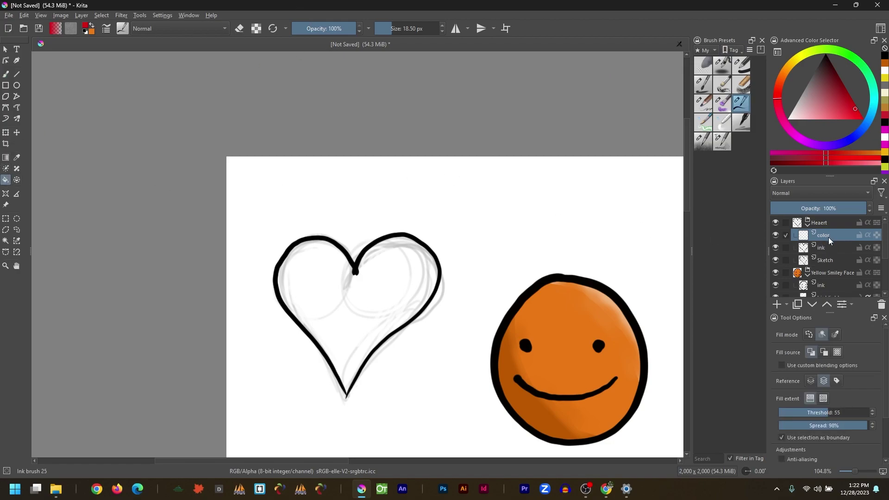
pyautogui.moveTo(823, 254)
pyautogui.scroll(-5, 875, 398)
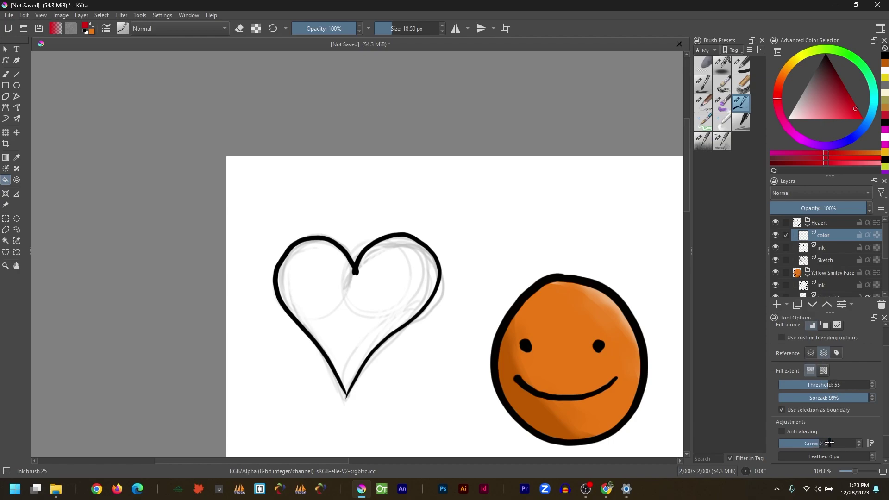
pyautogui.click(369, 293)
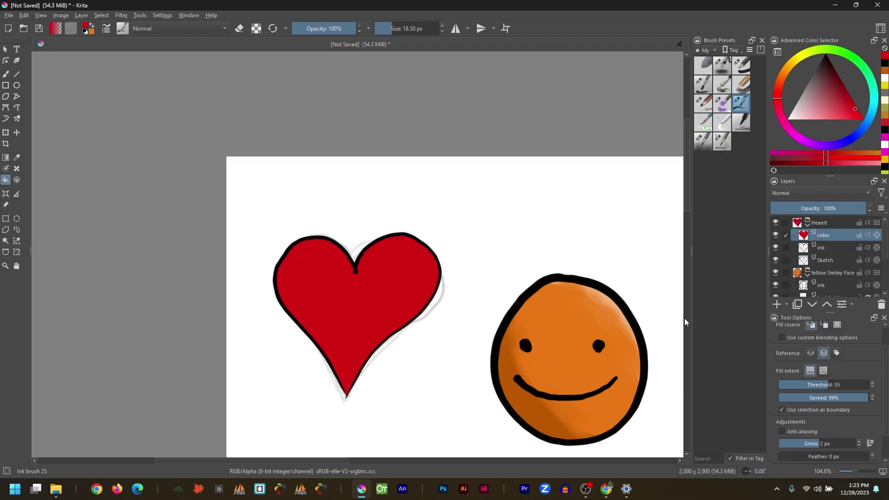
pyautogui.moveTo(824, 240)
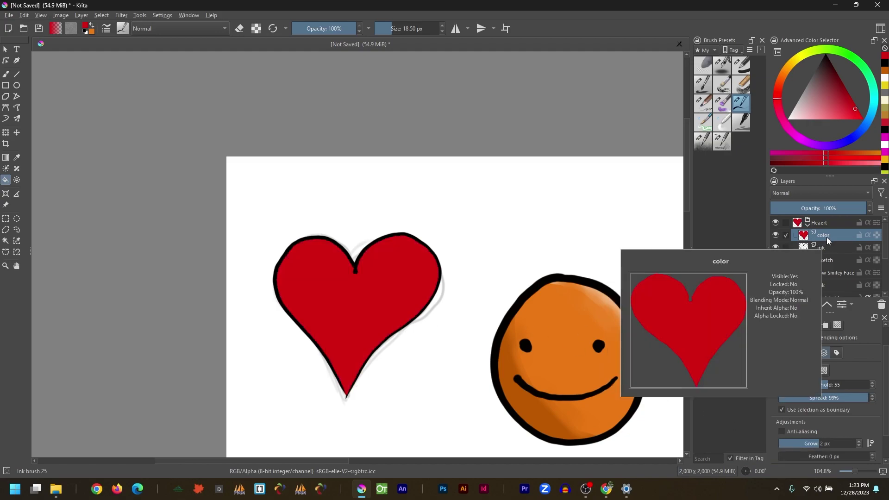
pyautogui.moveTo(828, 238); pyautogui.dragTo(828, 251)
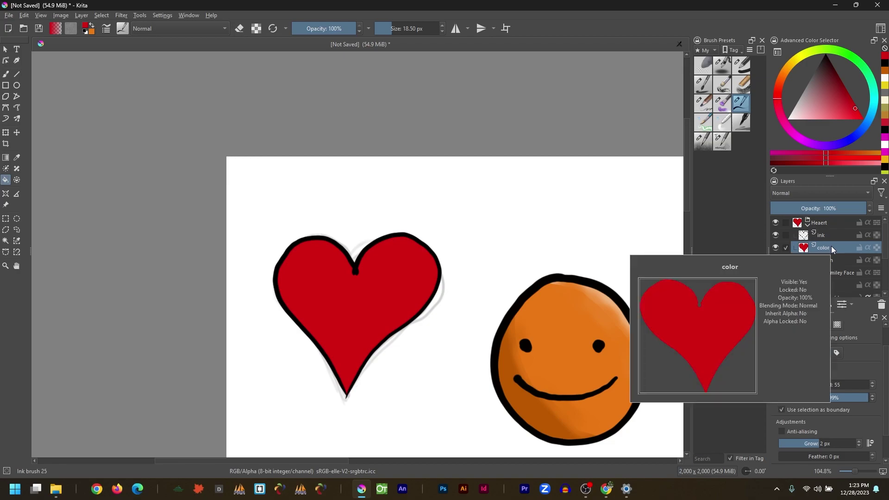
# - Set up the Dry Brushing preset at 70 px with foreground dark red #900c12 and background red #ea1614
pyautogui.click(724, 85)
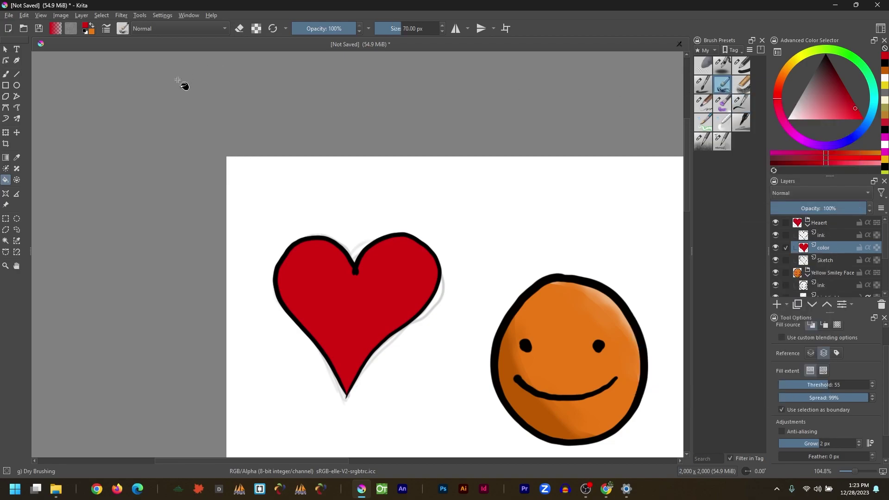
pyautogui.click(86, 29)
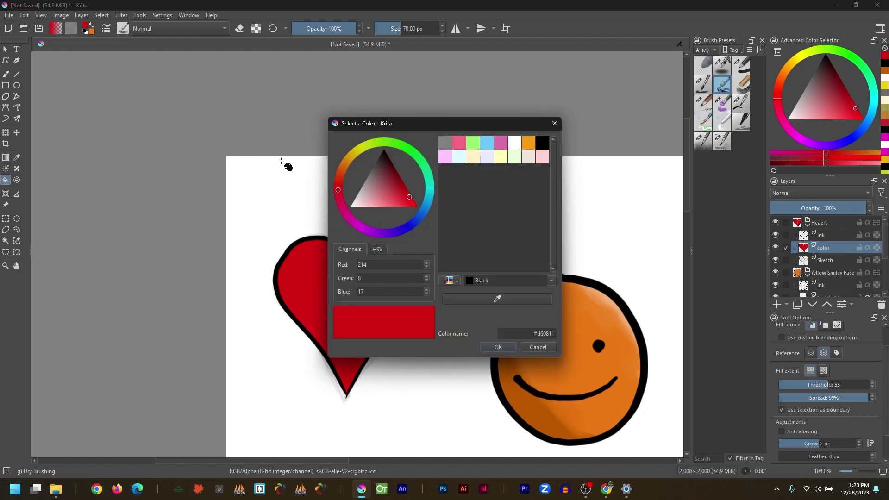
pyautogui.click(399, 182)
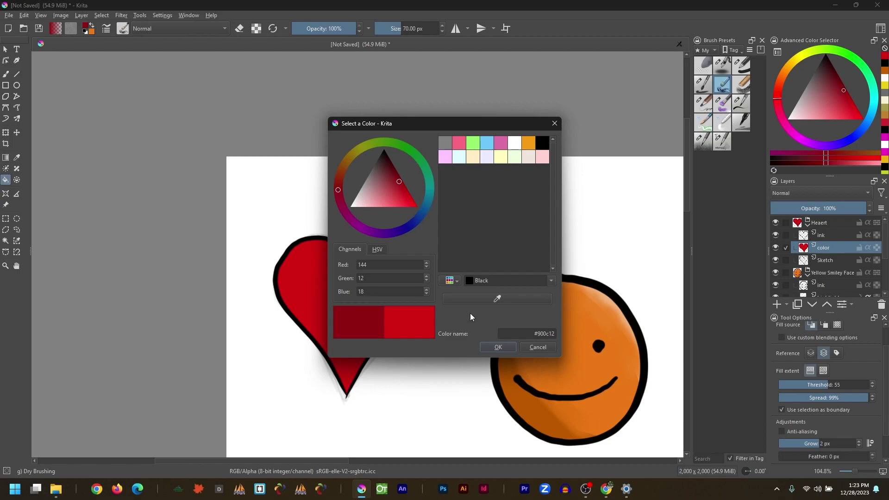
pyautogui.click(496, 347)
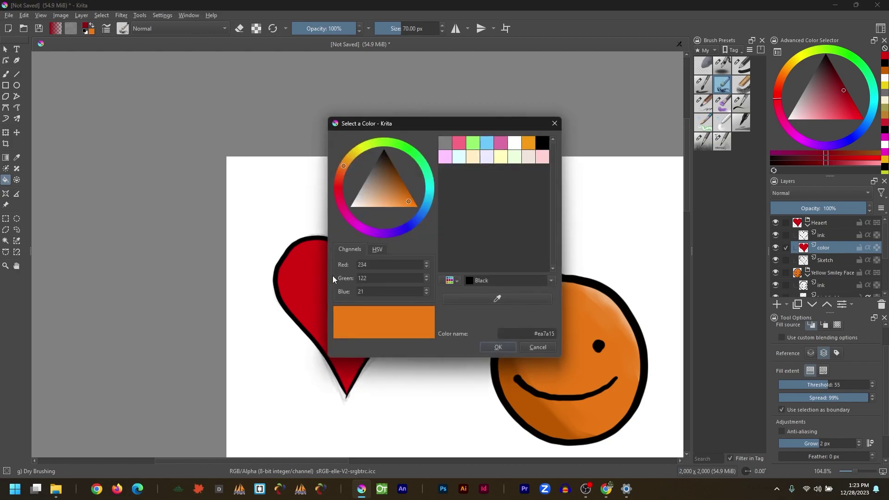
pyautogui.click(537, 347)
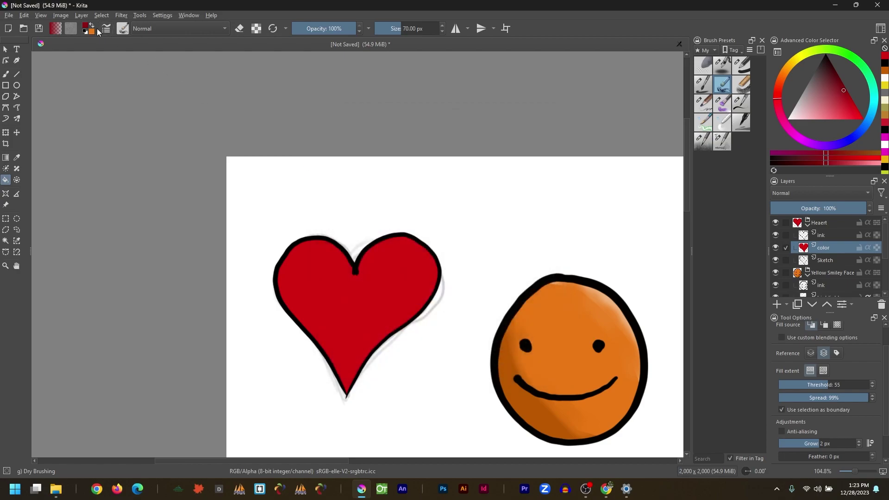
pyautogui.click(87, 29)
pyautogui.click(337, 187)
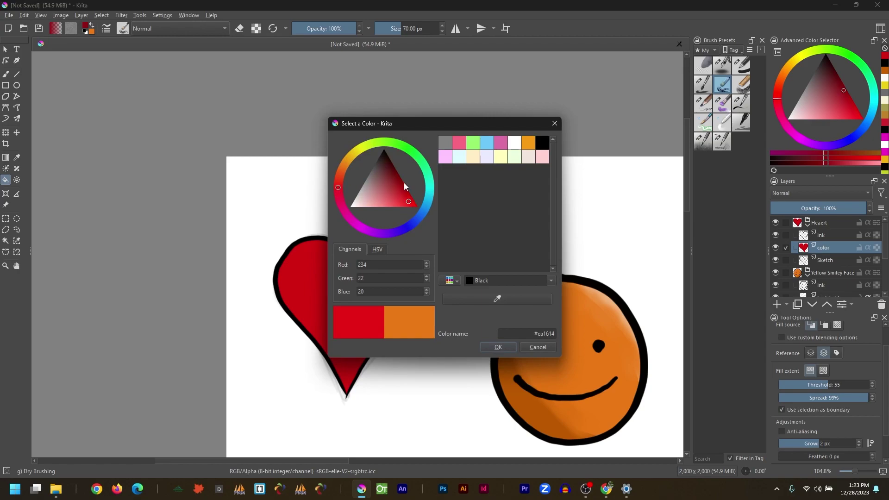
pyautogui.click(497, 346)
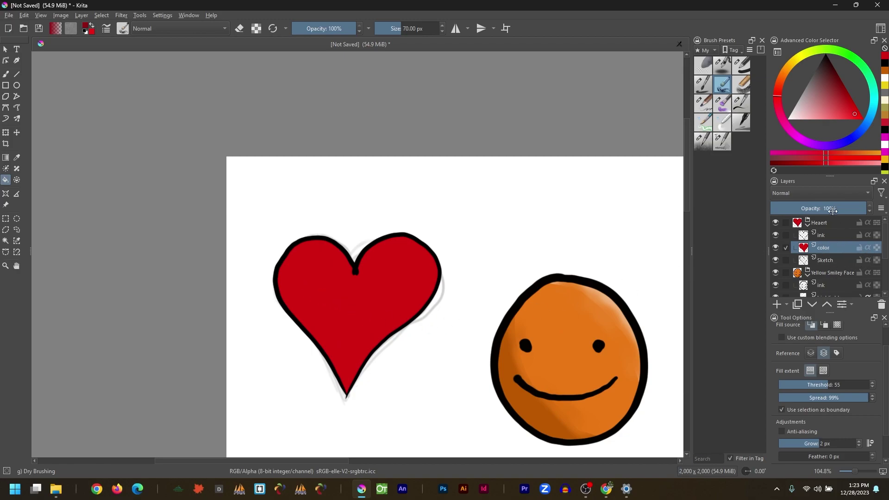
pyautogui.press('b')
# - Undo the shading spilled outside the heart, enable Preserve Alpha, and shade its left side in dark red, blending at 32% brush opacity
pyautogui.moveTo(348, 332)
pyautogui.mouseDown()
pyautogui.moveTo(332, 358)
pyautogui.moveTo(381, 247)
pyautogui.moveTo(316, 332)
pyautogui.moveTo(299, 322)
pyautogui.moveTo(282, 282)
pyautogui.moveTo(290, 265)
pyautogui.moveTo(301, 316)
pyautogui.moveTo(313, 291)
pyautogui.moveTo(343, 377)
pyautogui.moveTo(299, 314)
pyautogui.moveTo(287, 269)
pyautogui.moveTo(274, 278)
pyautogui.moveTo(306, 246)
pyautogui.moveTo(308, 316)
pyautogui.moveTo(327, 313)
pyautogui.moveTo(346, 370)
pyautogui.moveTo(367, 369)
pyautogui.moveTo(428, 300)
pyautogui.mouseUp()
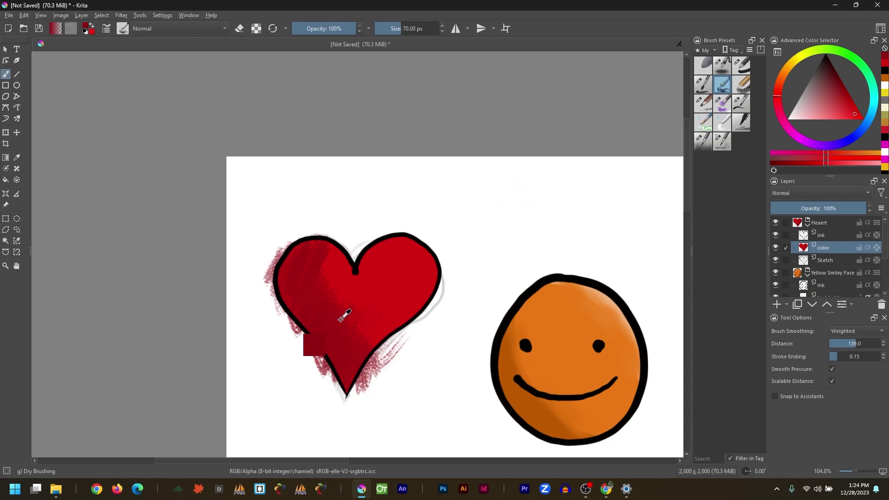
pyautogui.hotkey('ctrl', 'z')
pyautogui.click(256, 28)
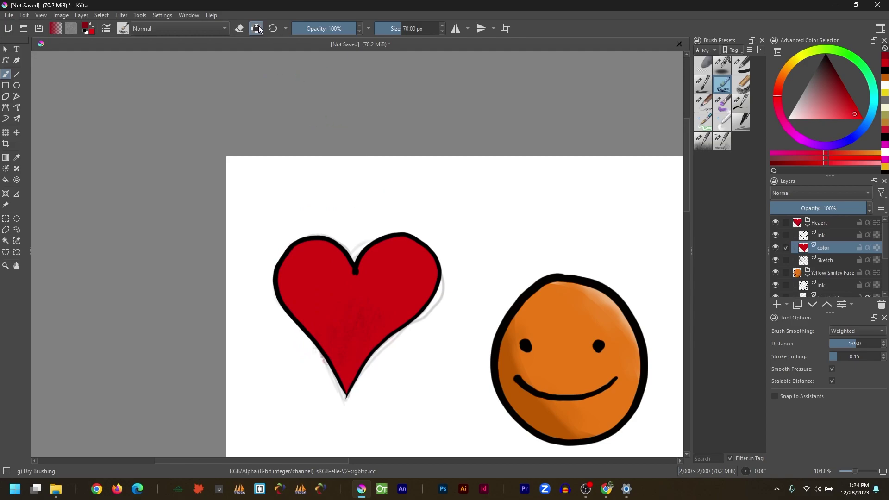
pyautogui.moveTo(297, 263)
pyautogui.mouseDown()
pyautogui.moveTo(286, 279)
pyautogui.moveTo(285, 270)
pyautogui.moveTo(277, 290)
pyautogui.moveTo(283, 297)
pyautogui.moveTo(298, 263)
pyautogui.moveTo(305, 334)
pyautogui.moveTo(313, 311)
pyautogui.moveTo(328, 360)
pyautogui.moveTo(334, 341)
pyautogui.moveTo(341, 367)
pyautogui.mouseUp()
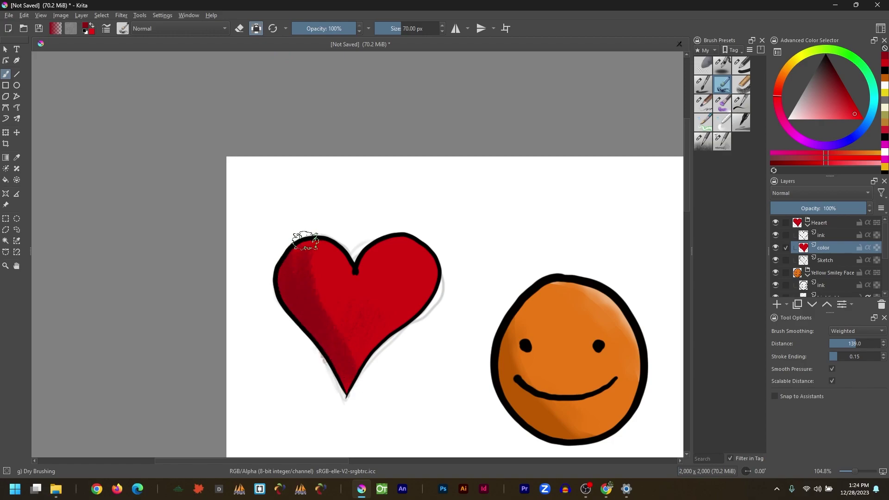
pyautogui.moveTo(307, 249)
pyautogui.mouseDown()
pyautogui.moveTo(319, 260)
pyautogui.moveTo(313, 306)
pyautogui.moveTo(329, 284)
pyautogui.moveTo(330, 308)
pyautogui.mouseUp()
pyautogui.click(312, 28)
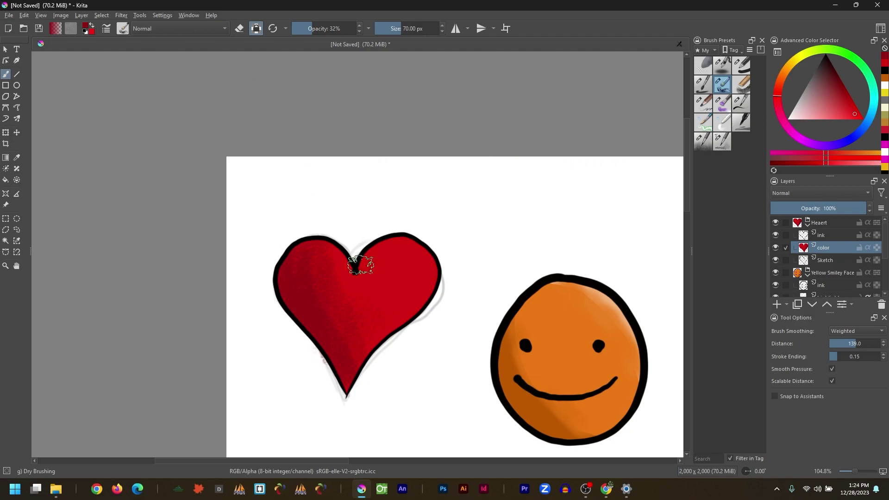
# - Highlight the heart's right side and upper edges with pink #d39497, and add brighter near-white pink strokes over the right lobe
pyautogui.click(89, 28)
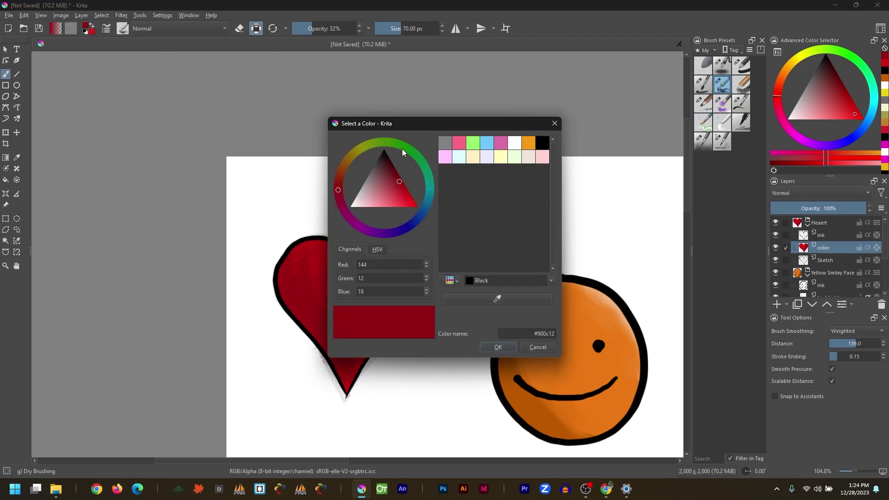
pyautogui.click(380, 200)
pyautogui.press('Return')
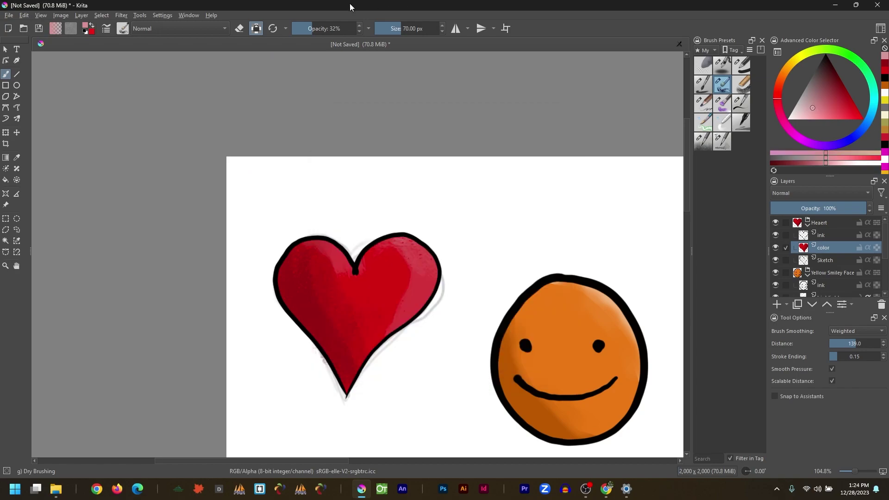
pyautogui.click(89, 25)
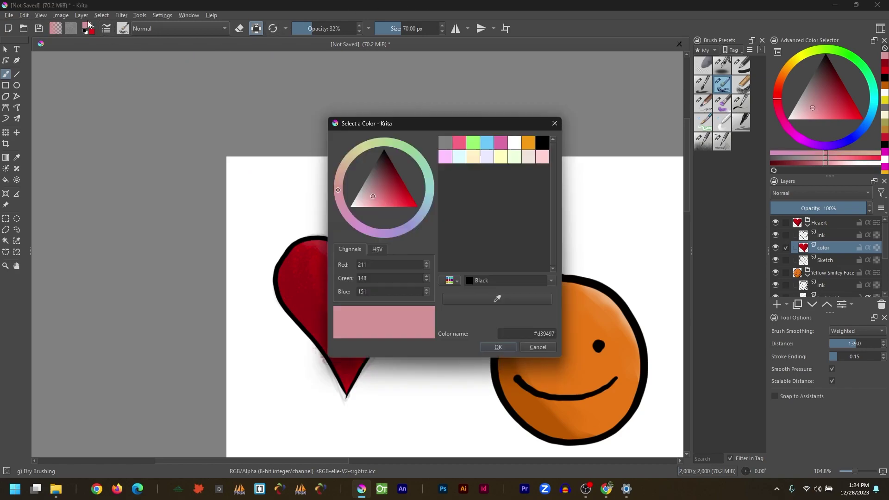
pyautogui.click(367, 195)
pyautogui.press('Return')
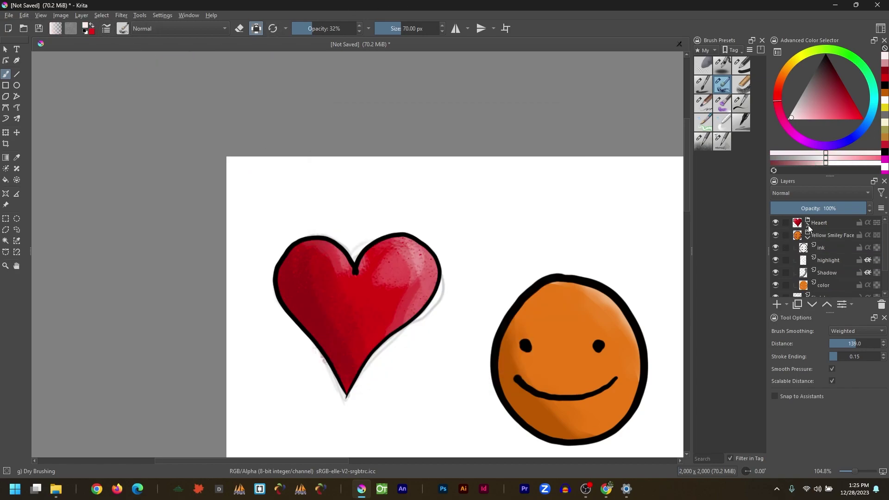
# - Expand the Heaert group, check its color and ink layers by toggling their visibility, and hide the Sketch layer
pyautogui.click(808, 225)
pyautogui.click(776, 260)
pyautogui.click(776, 260)
pyautogui.click(775, 248)
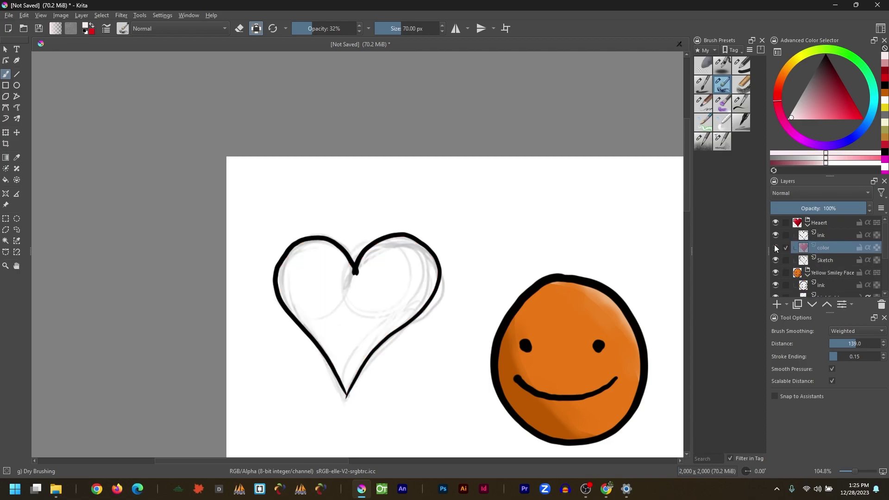
pyautogui.click(776, 248)
pyautogui.click(776, 235)
pyautogui.click(775, 232)
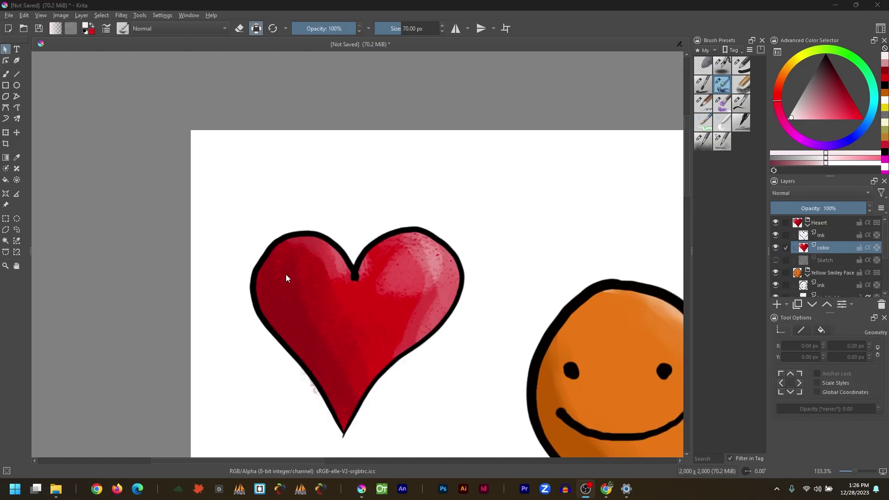
# - Compare the heart's ink and color layers by repeatedly toggling their visibility and that of the whole Heaert group
pyautogui.click(304, 192)
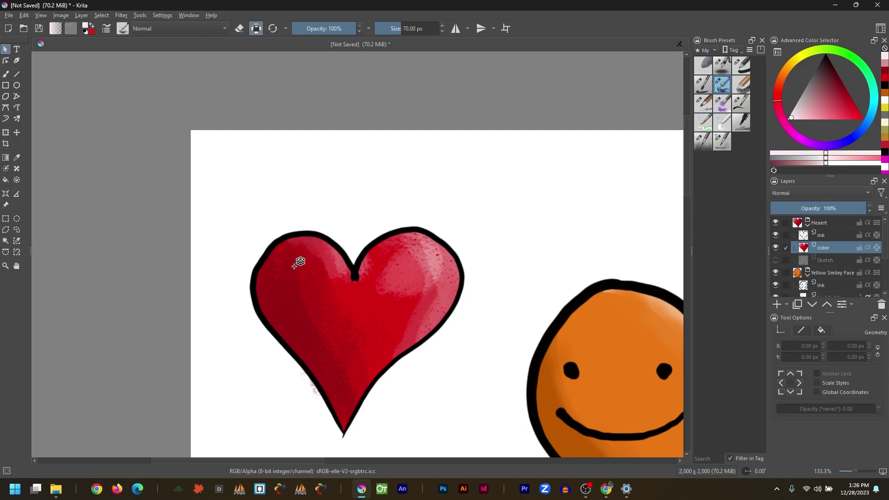
pyautogui.click(775, 235)
pyautogui.click(775, 236)
pyautogui.click(775, 246)
pyautogui.click(776, 247)
pyautogui.click(775, 236)
pyautogui.click(776, 247)
pyautogui.click(776, 235)
pyautogui.click(775, 246)
pyautogui.click(775, 235)
pyautogui.click(776, 222)
pyautogui.click(775, 222)
pyautogui.click(775, 235)
pyautogui.click(776, 246)
pyautogui.click(776, 247)
# - Pick layers straight from the artwork: the heart's ink, then the smiley's ink, Shadow, color and highlight layers
pyautogui.click(438, 241)
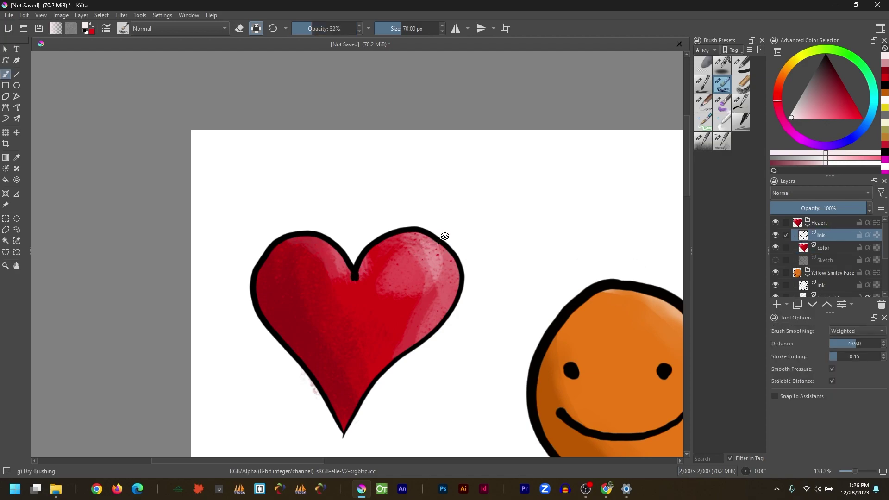
pyautogui.click(567, 306)
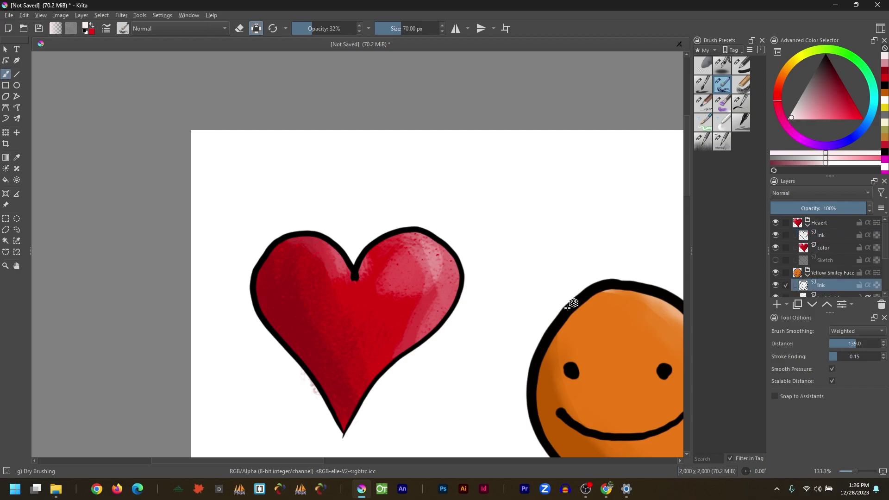
pyautogui.click(551, 407)
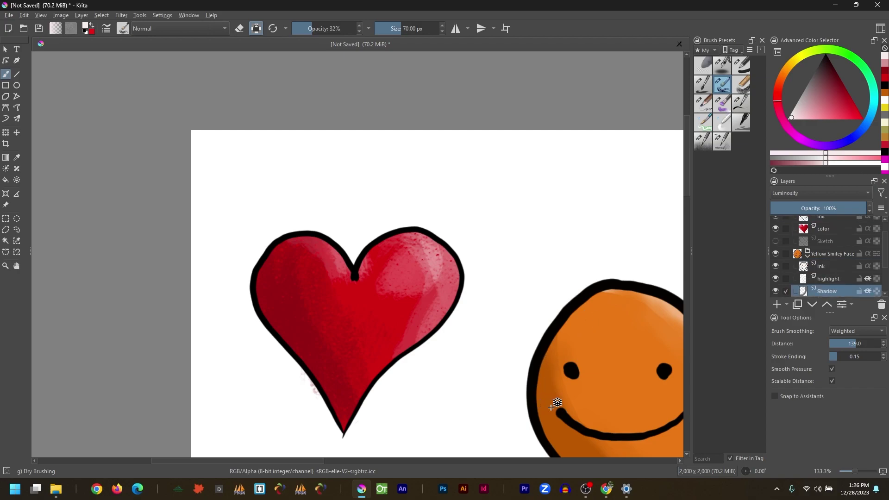
pyautogui.click(612, 350)
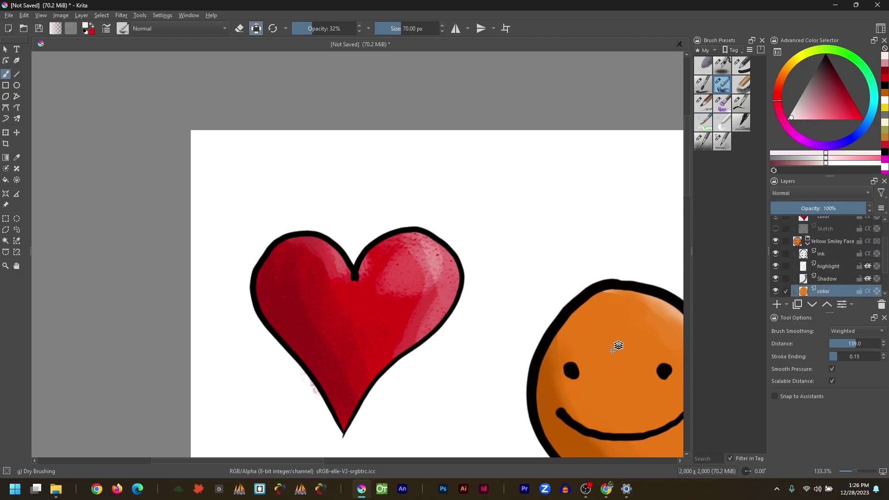
pyautogui.click(667, 308)
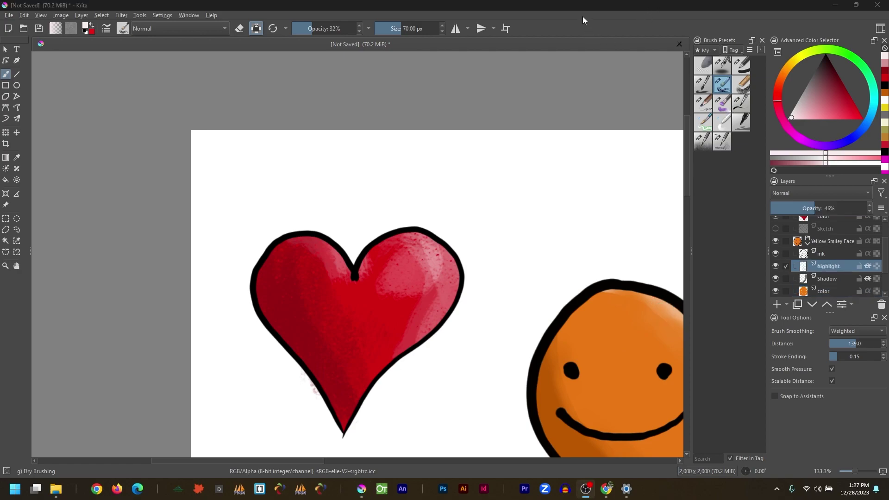
# - On a new paint layer above the groups, sketch a black cloud with a smiling face using the Pencil texture brush at 51.39 px
pyautogui.click(582, 16)
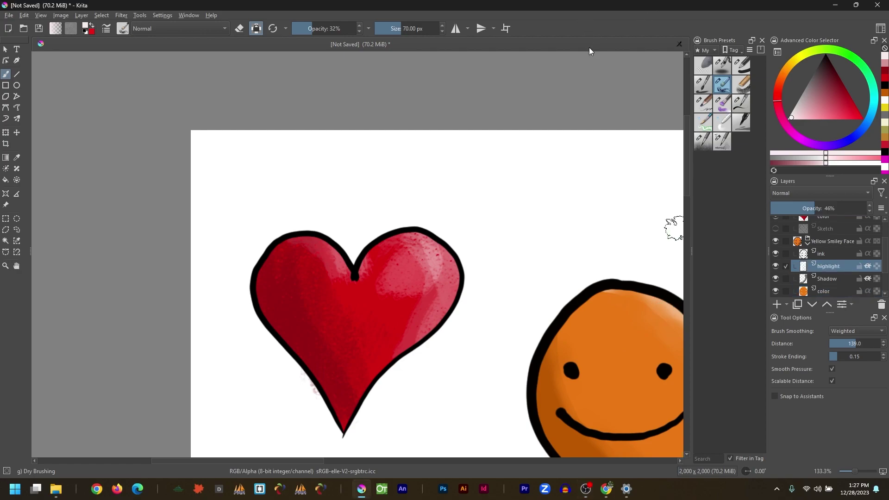
pyautogui.press('2')
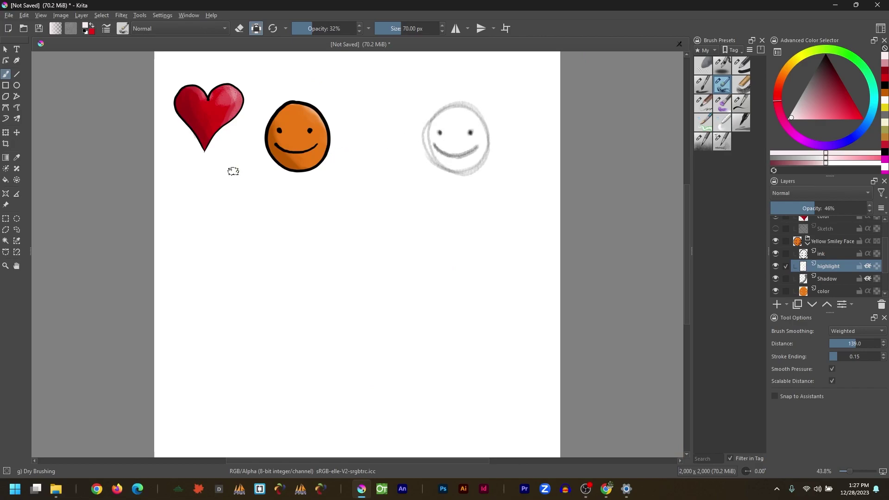
pyautogui.click(5, 50)
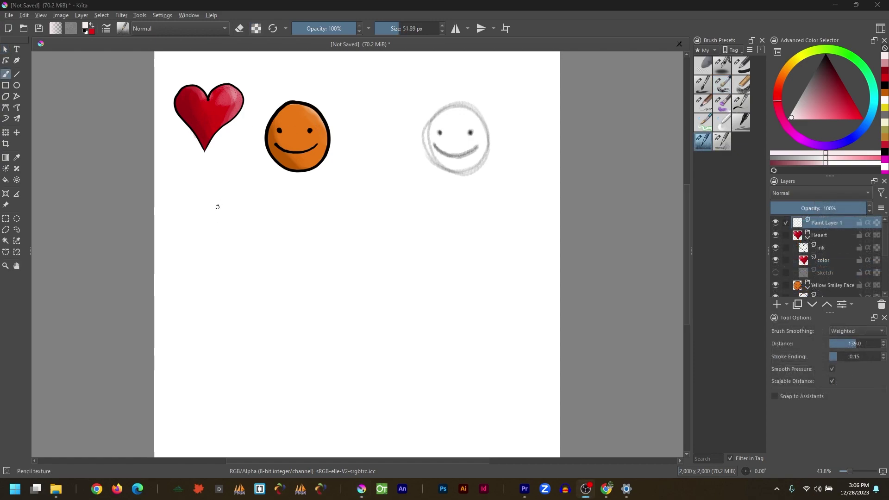
pyautogui.moveTo(213, 250); pyautogui.dragTo(307, 256)
pyautogui.moveTo(188, 271); pyautogui.dragTo(364, 280)
pyautogui.moveTo(200, 252)
pyautogui.mouseDown()
pyautogui.moveTo(226, 236)
pyautogui.moveTo(295, 229)
pyautogui.moveTo(356, 258)
pyautogui.moveTo(369, 283)
pyautogui.mouseUp()
pyautogui.click(248, 218)
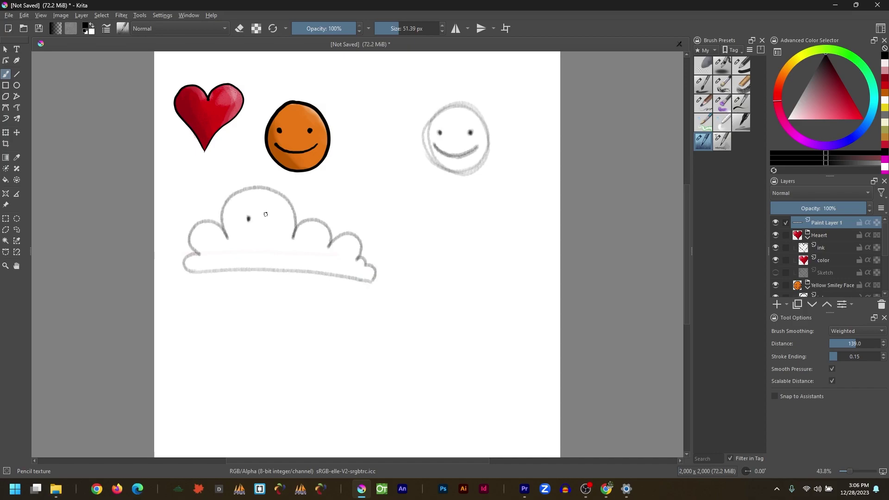
pyautogui.moveTo(243, 235); pyautogui.dragTo(274, 239)
# - Sketch rays around the grey smiley to make a sun, and draw a flower with round petals, curved stem and leaf below it
pyautogui.moveTo(455, 329)
pyautogui.mouseDown()
pyautogui.moveTo(437, 335)
pyautogui.moveTo(457, 367)
pyautogui.moveTo(484, 343)
pyautogui.moveTo(460, 324)
pyautogui.moveTo(453, 330)
pyautogui.mouseUp()
pyautogui.moveTo(454, 364); pyautogui.dragTo(460, 413)
pyautogui.moveTo(454, 381)
pyautogui.mouseDown()
pyautogui.moveTo(447, 391)
pyautogui.moveTo(464, 411)
pyautogui.mouseUp()
# - Sketch a round face below the cloud with vertical and horizontal guidelines, oval eyes, a nose and a mouth
pyautogui.moveTo(259, 305)
pyautogui.mouseDown()
pyautogui.moveTo(318, 345)
pyautogui.moveTo(271, 302)
pyautogui.mouseUp()
pyautogui.moveTo(271, 304); pyautogui.dragTo(270, 388)
pyautogui.moveTo(234, 359); pyautogui.dragTo(313, 357)
pyautogui.moveTo(252, 348); pyautogui.dragTo(253, 355)
pyautogui.moveTo(283, 352)
pyautogui.mouseDown()
pyautogui.moveTo(291, 348)
pyautogui.moveTo(270, 359)
pyautogui.moveTo(289, 375)
pyautogui.mouseUp()
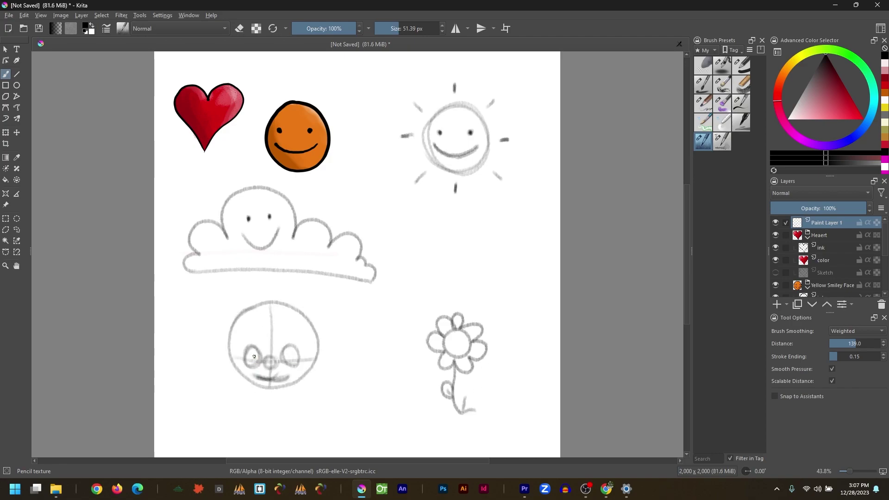
# - Set brush smoothing to Basic, refine the face's eyes, and add an ear on each side
pyautogui.scroll(1, 849, 335)
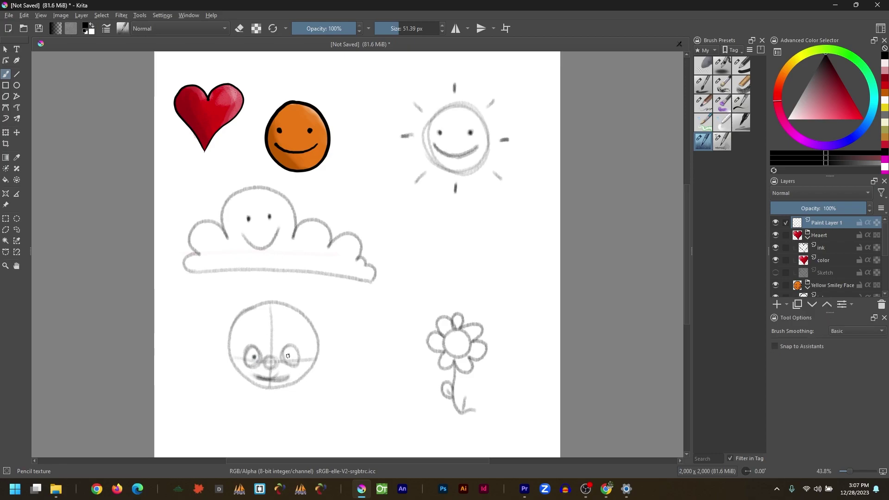
pyautogui.moveTo(287, 337); pyautogui.dragTo(295, 343)
pyautogui.moveTo(227, 343); pyautogui.dragTo(229, 362)
pyautogui.moveTo(317, 344); pyautogui.dragTo(320, 360)
# - Sketch the face's hair with pointed bangs, side strands, an outer outline and a tuft on top
pyautogui.moveTo(239, 329); pyautogui.dragTo(231, 348)
pyautogui.moveTo(264, 324)
pyautogui.mouseDown()
pyautogui.moveTo(266, 340)
pyautogui.moveTo(284, 348)
pyautogui.mouseUp()
pyautogui.moveTo(302, 328); pyautogui.dragTo(299, 345)
pyautogui.moveTo(312, 333); pyautogui.dragTo(319, 344)
pyautogui.moveTo(221, 345); pyautogui.dragTo(273, 293)
pyautogui.moveTo(266, 277); pyautogui.dragTo(275, 295)
pyautogui.moveTo(278, 293); pyautogui.dragTo(323, 344)
# - Sketch a short neck and sloping shoulders beneath the character's face
pyautogui.moveTo(266, 389); pyautogui.dragTo(265, 402)
pyautogui.moveTo(273, 388)
pyautogui.mouseDown()
pyautogui.moveTo(272, 398)
pyautogui.moveTo(250, 408)
pyautogui.mouseUp()
pyautogui.moveTo(276, 393); pyautogui.dragTo(303, 415)
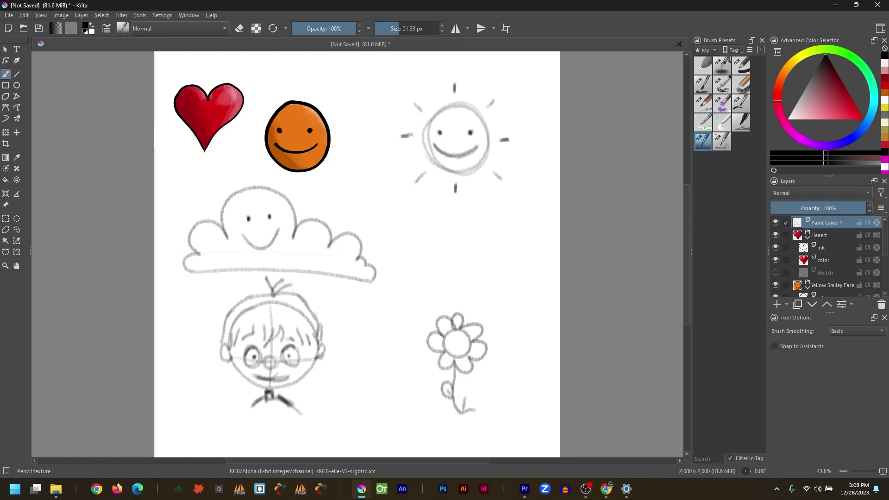
# - Sketch a box in perspective between the sun and the flower, hatching its front face lightly and shading its left side dark
pyautogui.moveTo(456, 265); pyautogui.dragTo(472, 270)
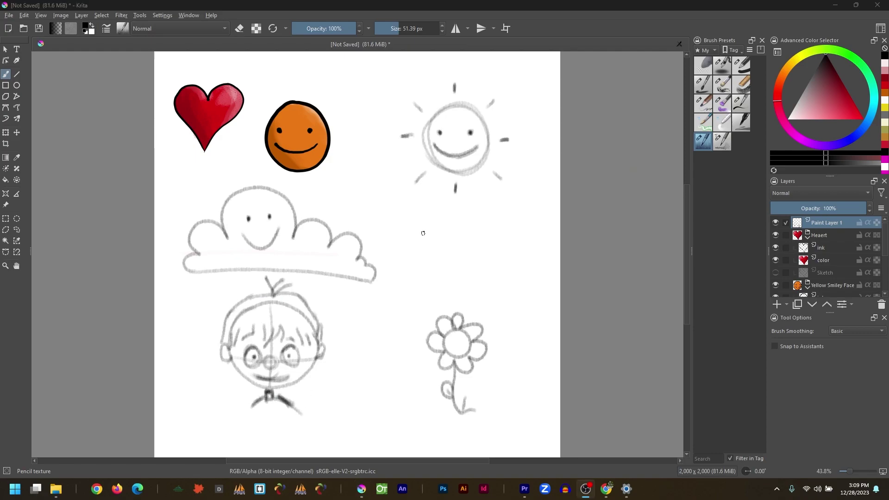
pyautogui.moveTo(441, 227)
pyautogui.mouseDown()
pyautogui.moveTo(445, 280)
pyautogui.moveTo(493, 228)
pyautogui.mouseUp()
pyautogui.moveTo(445, 281); pyautogui.dragTo(491, 279)
pyautogui.moveTo(497, 277)
pyautogui.mouseDown()
pyautogui.moveTo(492, 228)
pyautogui.moveTo(496, 280)
pyautogui.mouseUp()
pyautogui.moveTo(420, 213); pyautogui.dragTo(438, 230)
pyautogui.moveTo(440, 280)
pyautogui.mouseDown()
pyautogui.moveTo(419, 217)
pyautogui.moveTo(493, 227)
pyautogui.mouseUp()
pyautogui.moveTo(420, 220)
pyautogui.mouseDown()
pyautogui.moveTo(445, 274)
pyautogui.moveTo(428, 236)
pyautogui.moveTo(445, 270)
pyautogui.moveTo(477, 277)
pyautogui.mouseUp()
pyautogui.moveTo(474, 234); pyautogui.dragTo(486, 278)
pyautogui.moveTo(418, 263); pyautogui.dragTo(439, 281)
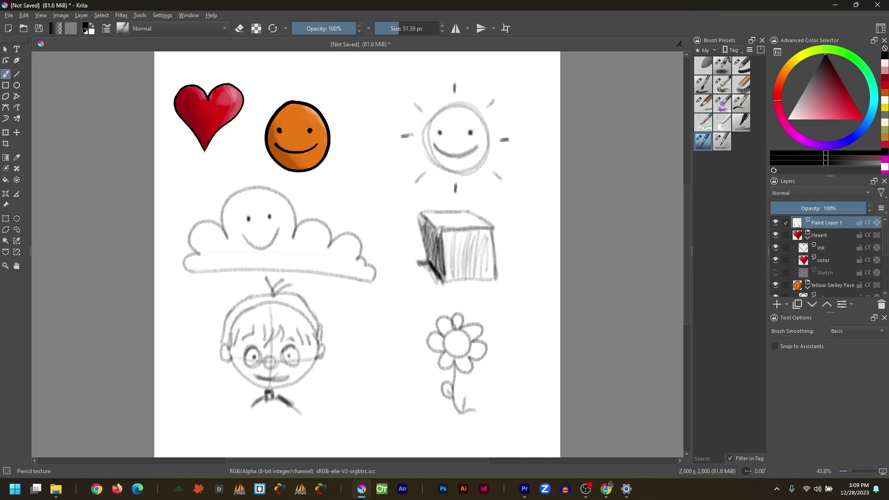